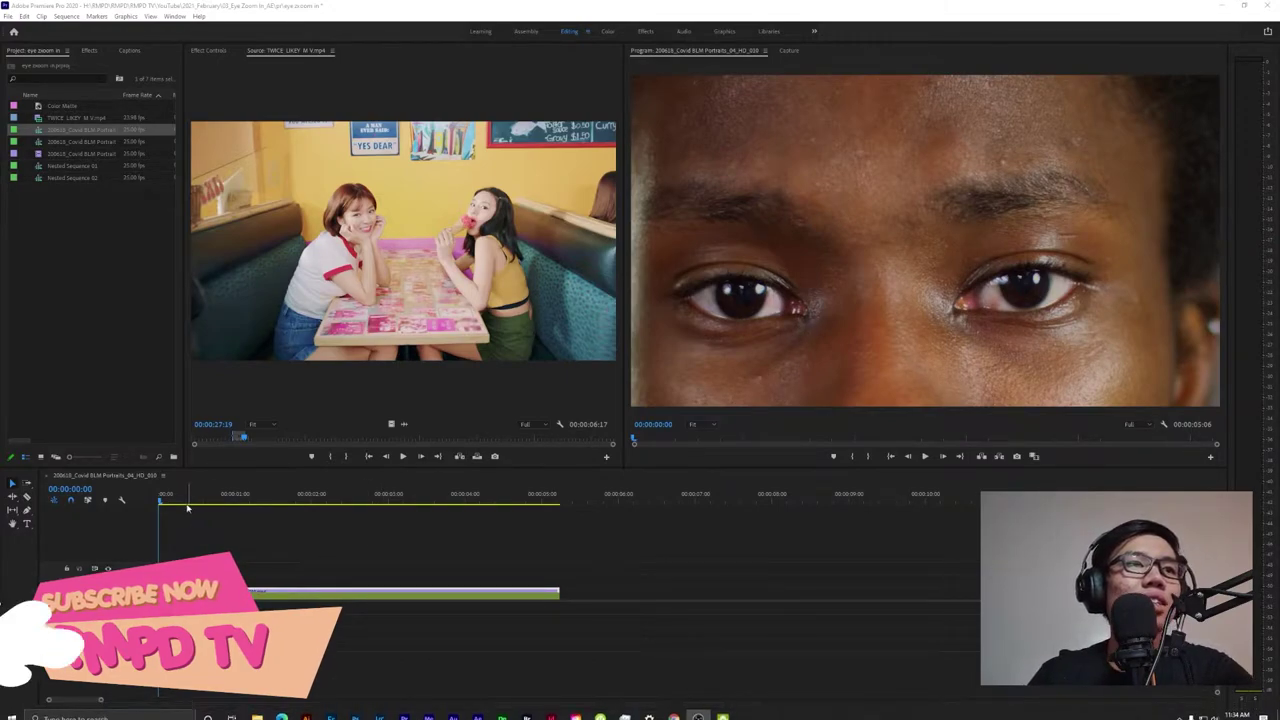
# Nest the eye close-up clip in the timeline as a sequence named "eye".
pyautogui.moveTo(188, 503); pyautogui.dragTo(143, 541)
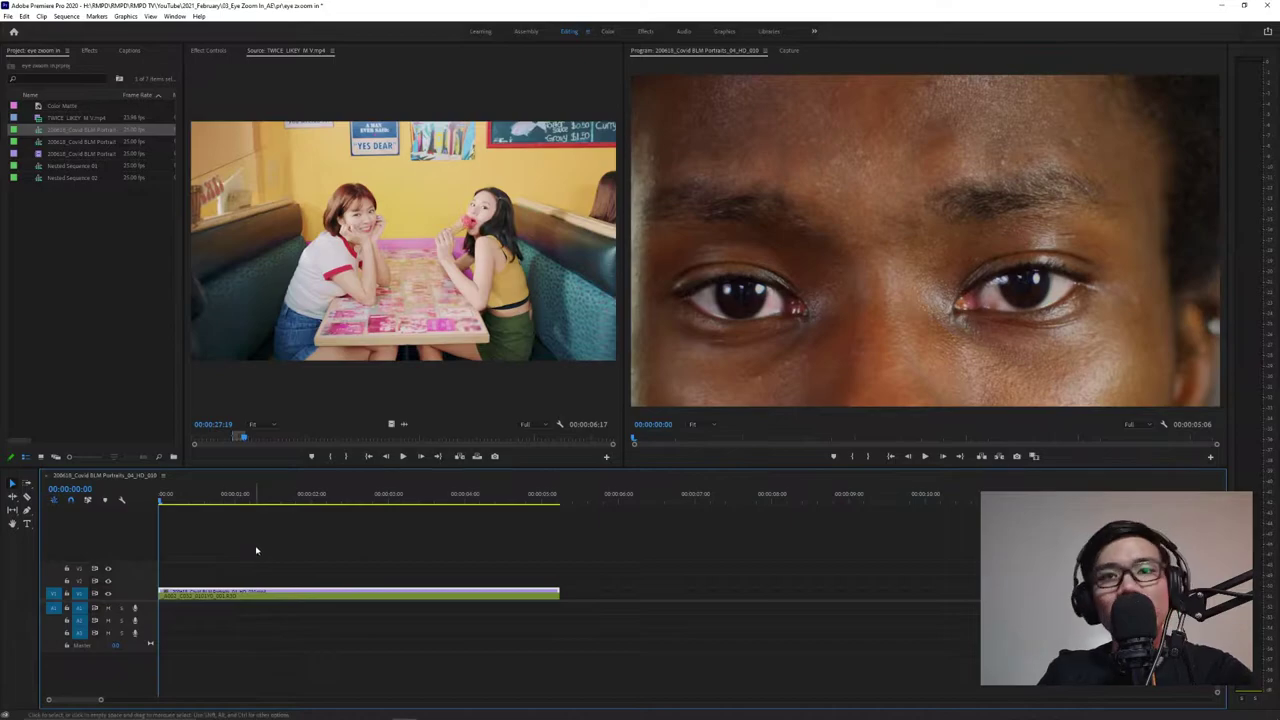
pyautogui.rightClick(338, 594)
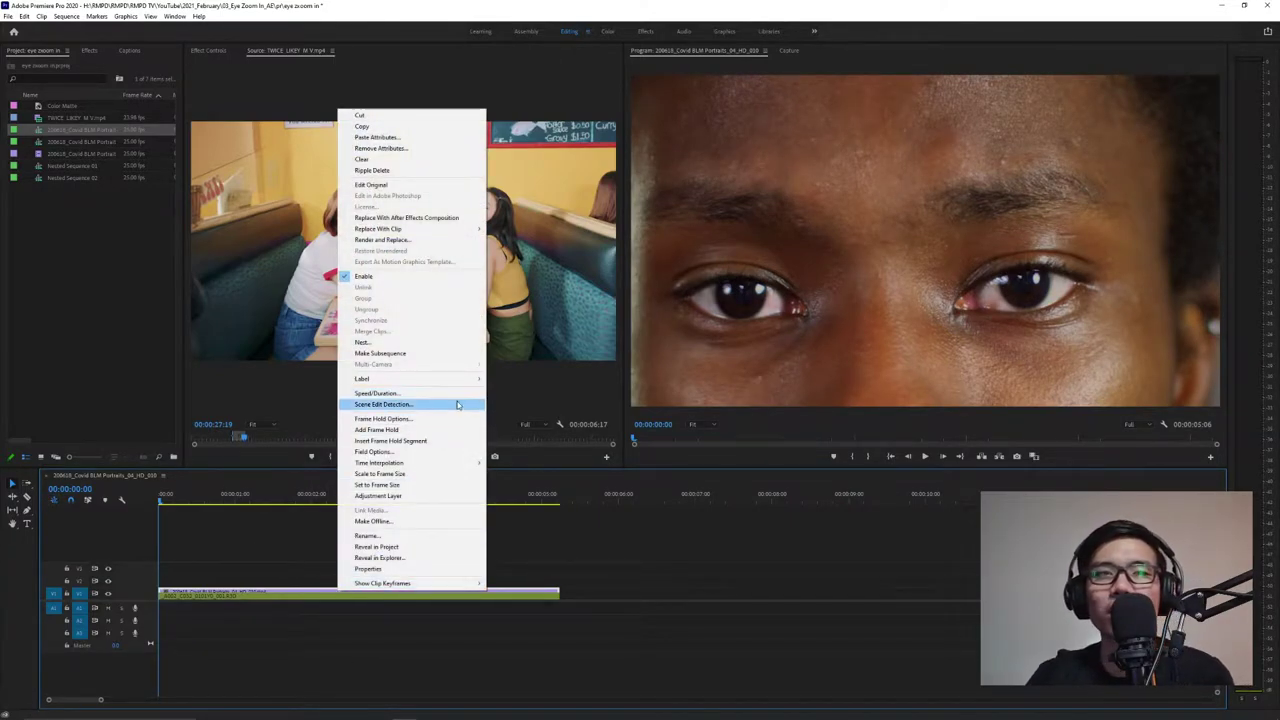
pyautogui.click(374, 344)
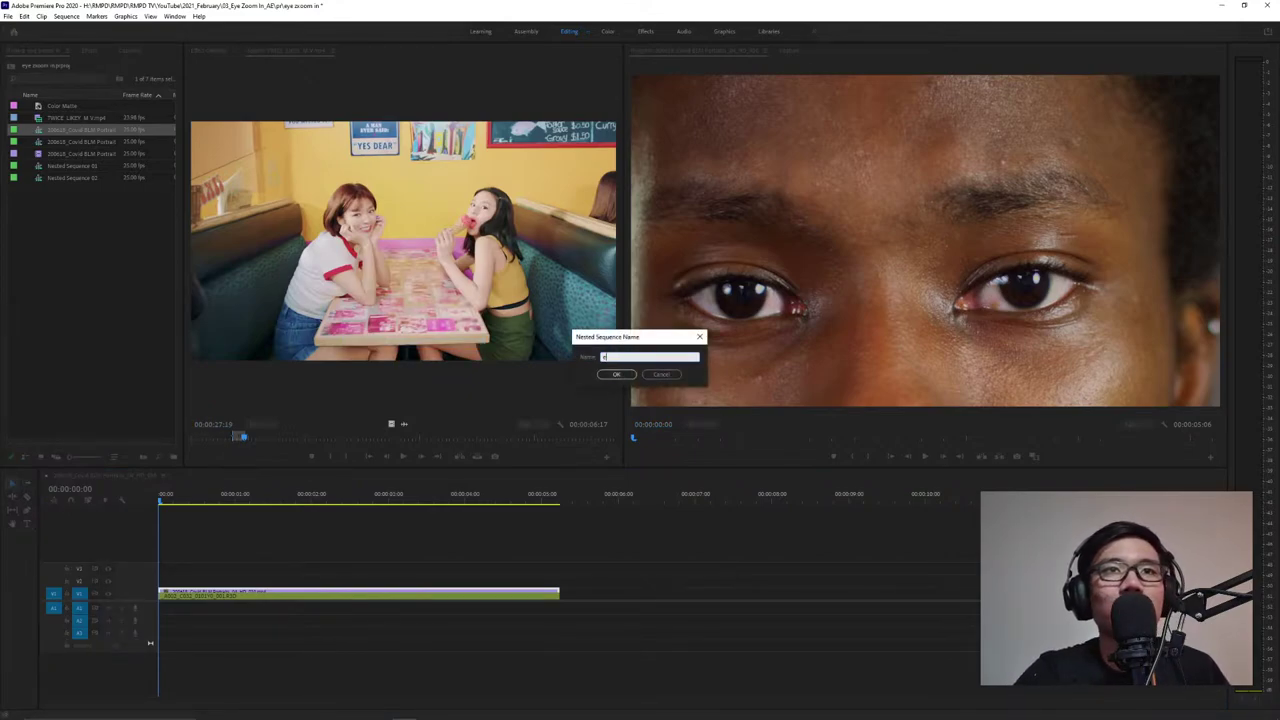
pyautogui.write('eye')
pyautogui.press('Return')
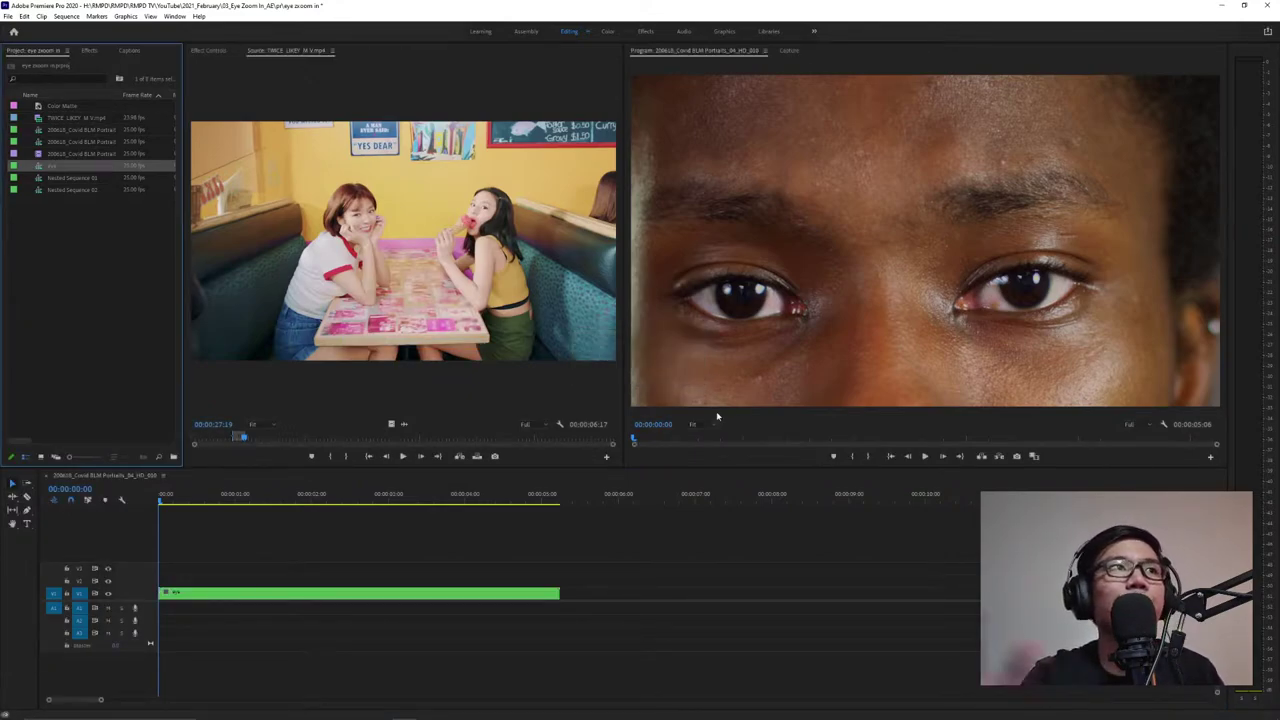
# Find the Warp Stabilizer effect, apply it to the nested eye clip, and show the clip's effect settings.
pyautogui.moveTo(185, 497); pyautogui.dragTo(158, 513)
pyautogui.click(91, 51)
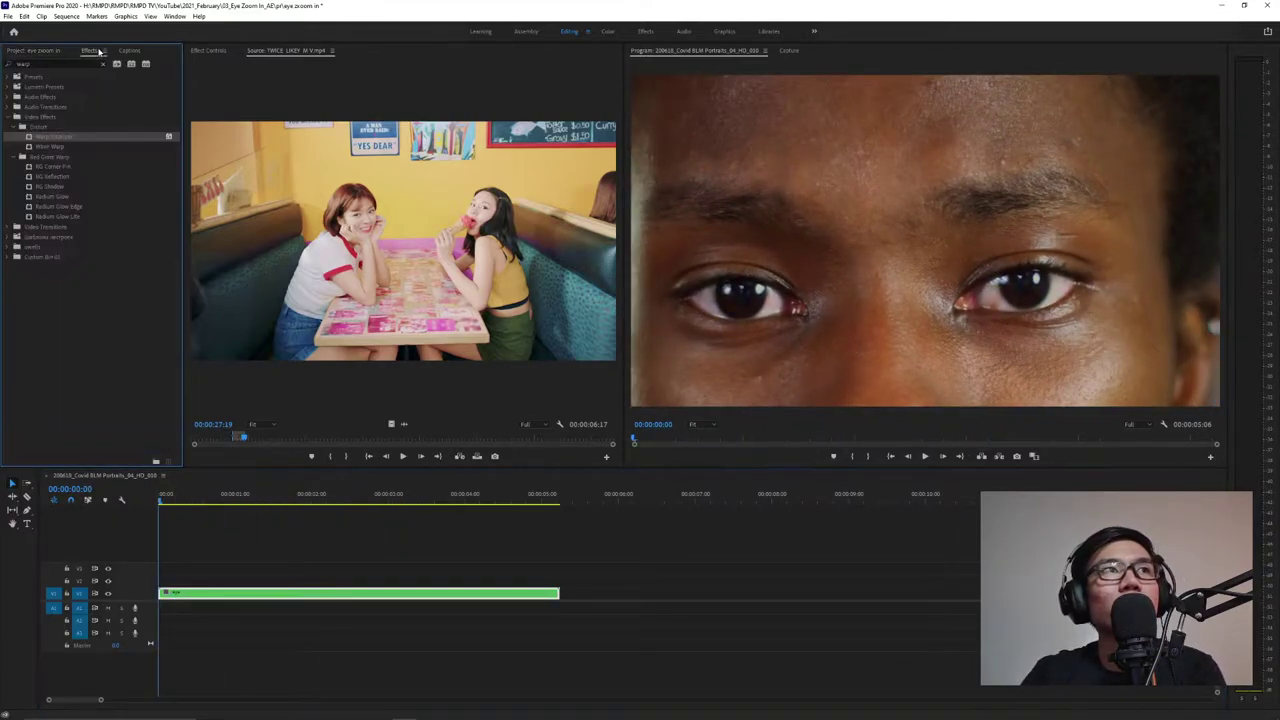
pyautogui.moveTo(35, 64); pyautogui.dragTo(2, 69)
pyautogui.press('BackSpace')
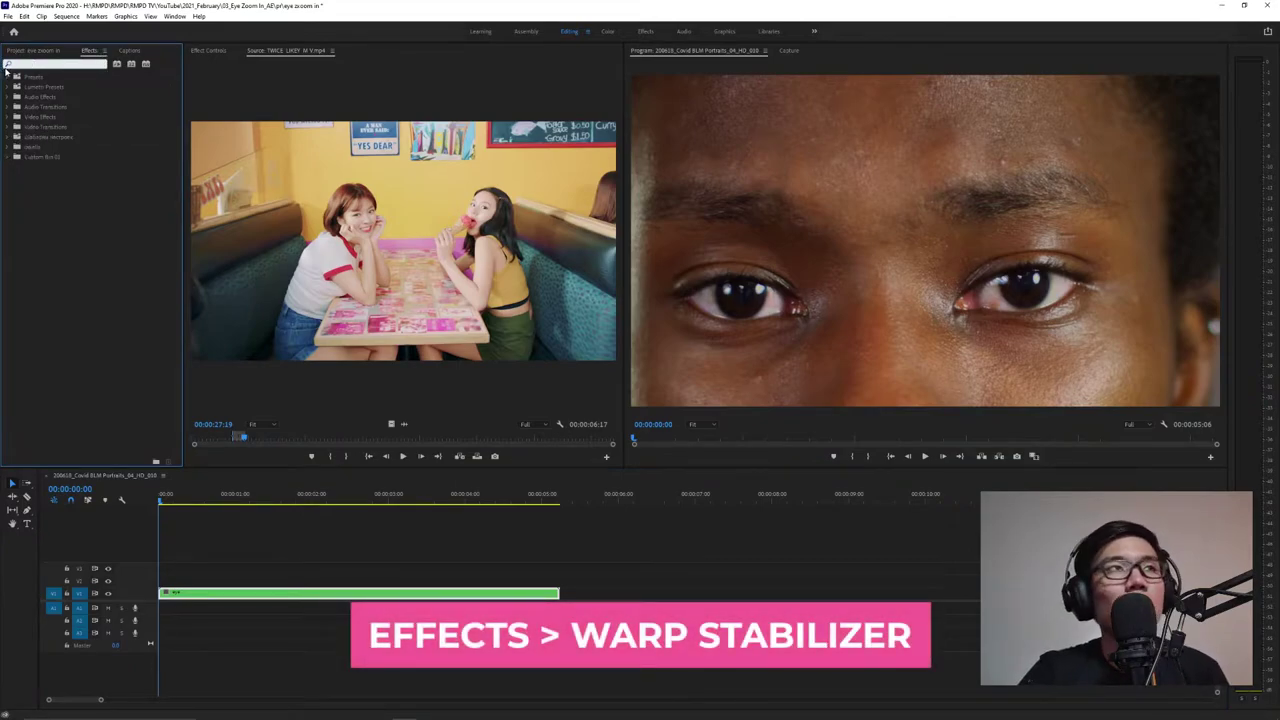
pyautogui.write('warp sta')
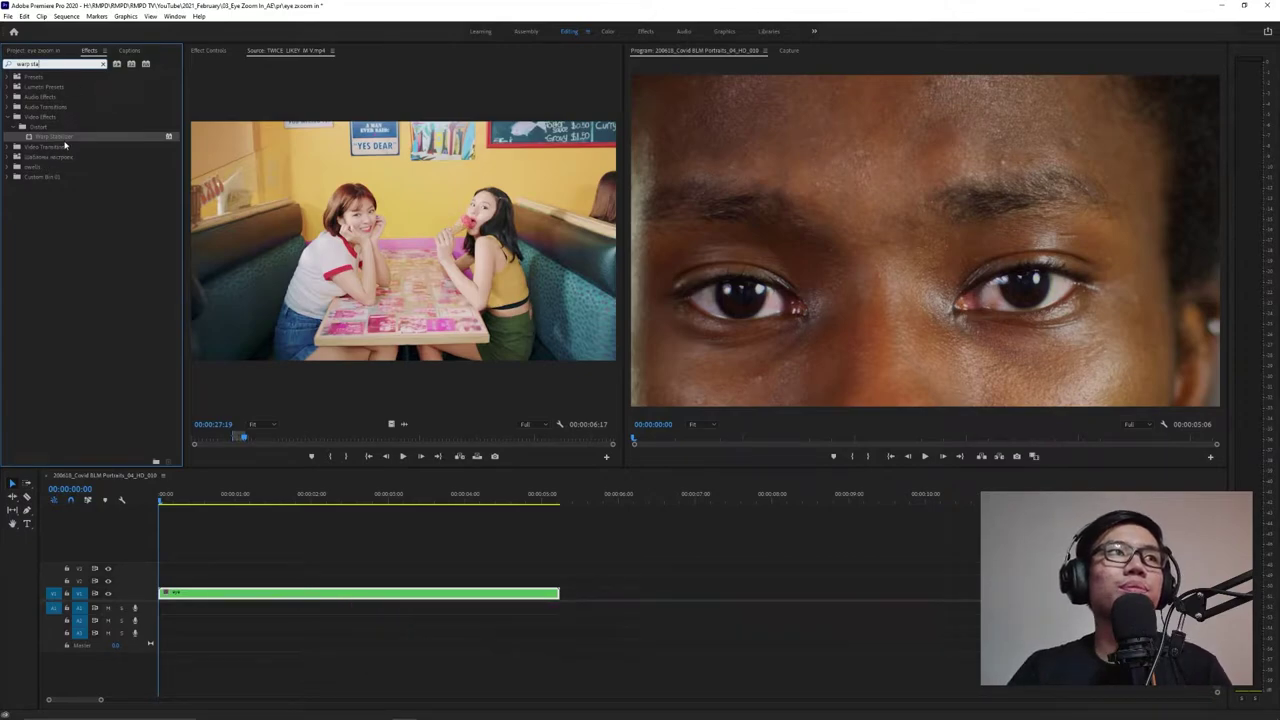
pyautogui.moveTo(66, 137); pyautogui.dragTo(364, 536)
pyautogui.moveTo(320, 606); pyautogui.dragTo(322, 600)
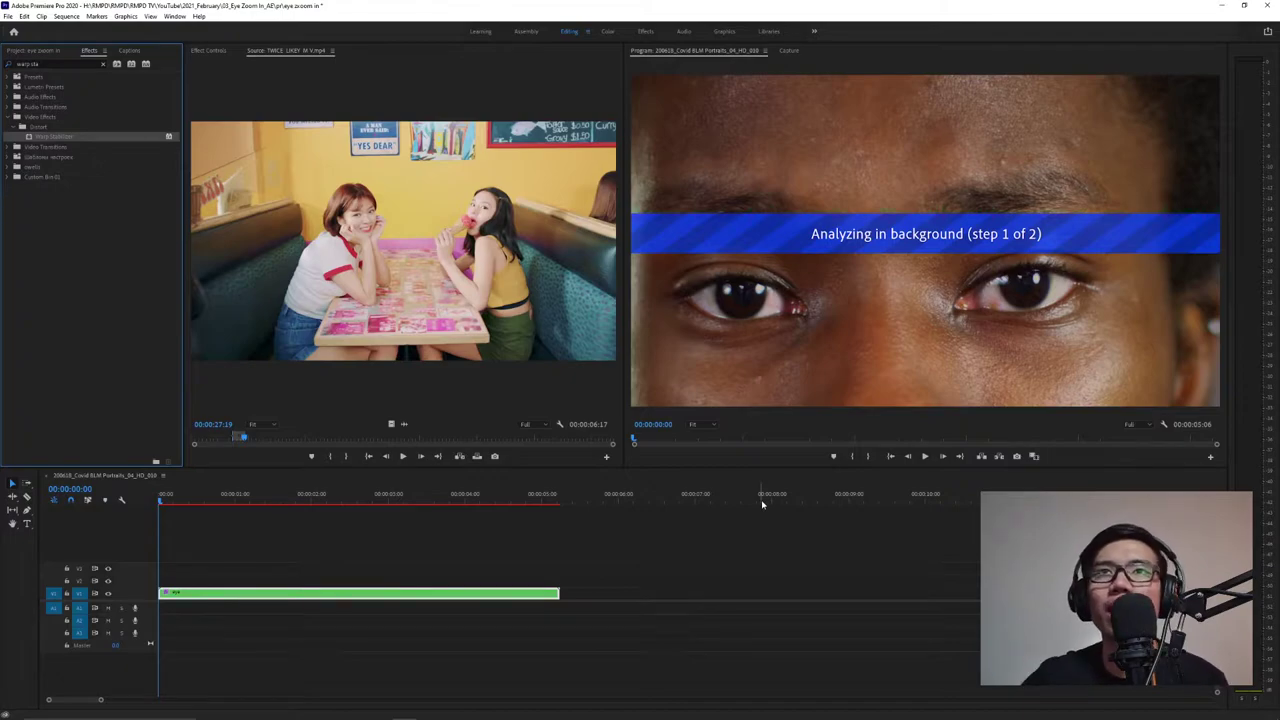
pyautogui.click(207, 50)
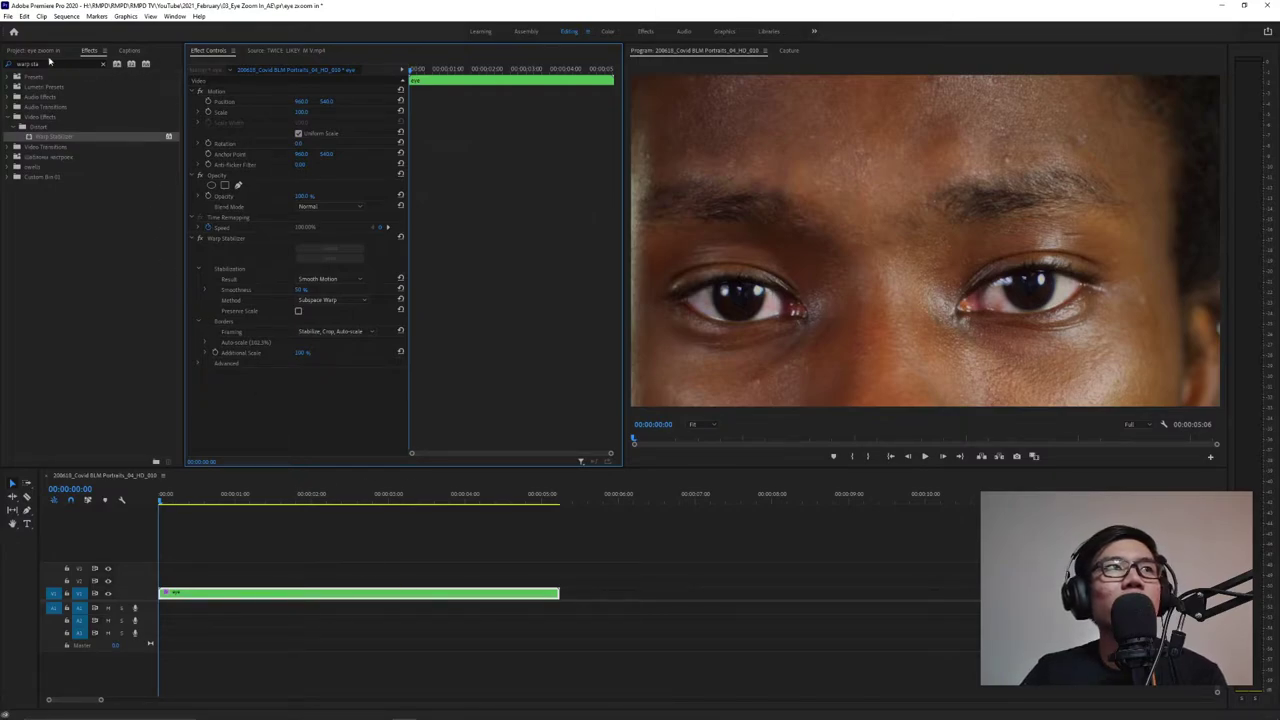
# Mark the TWICE LIKEY source video from the night pier shot at 00:02:37:19 to an out point at 00:02:44:21.
pyautogui.click(308, 52)
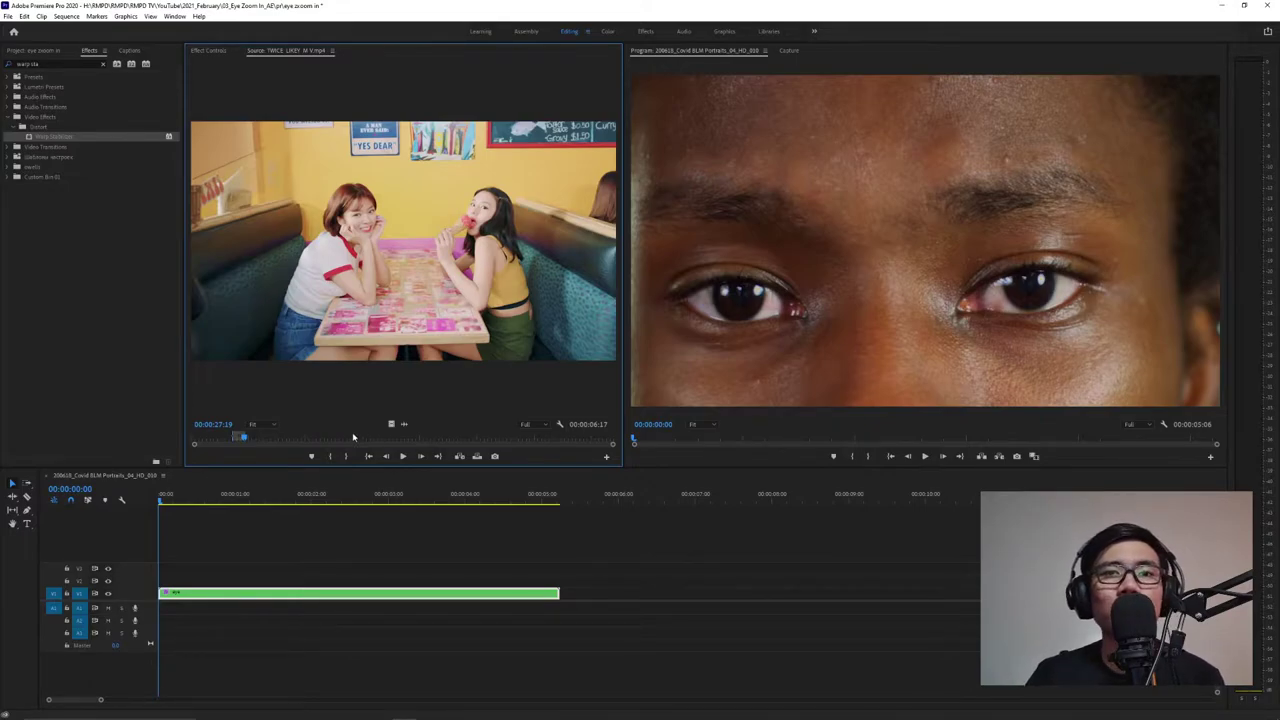
pyautogui.moveTo(355, 440); pyautogui.dragTo(444, 437)
pyautogui.press('space')
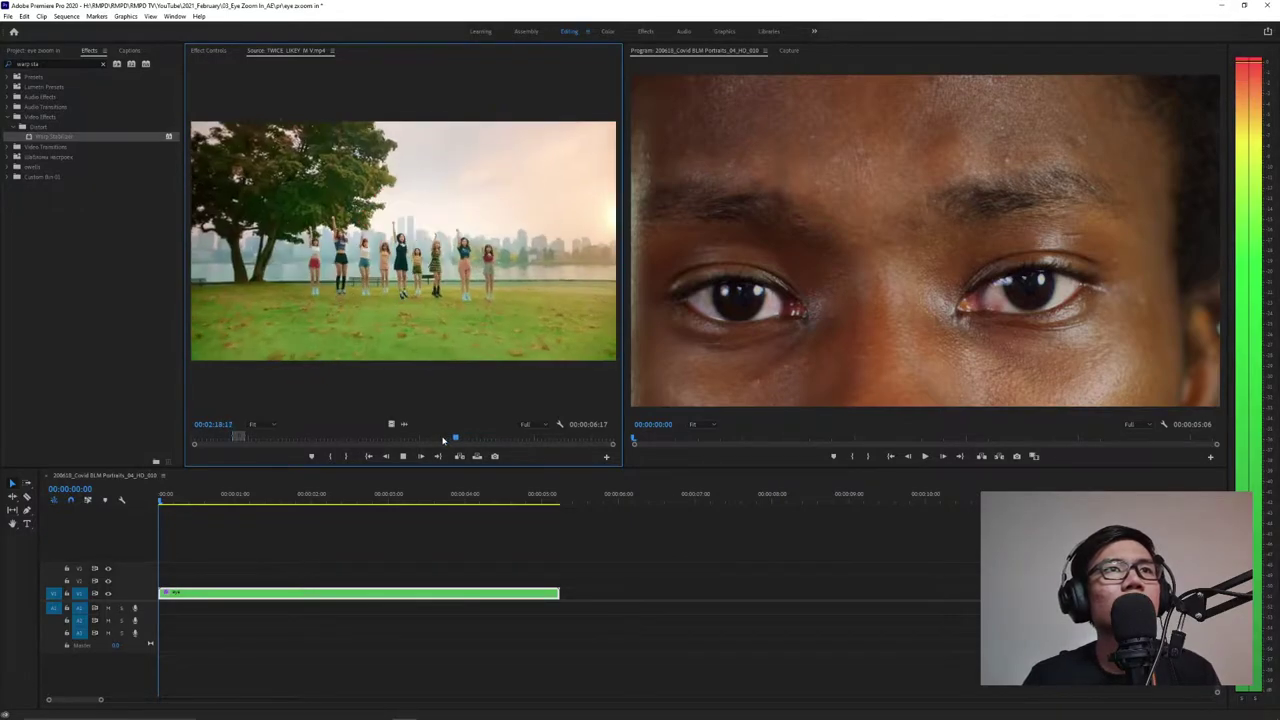
pyautogui.press('space')
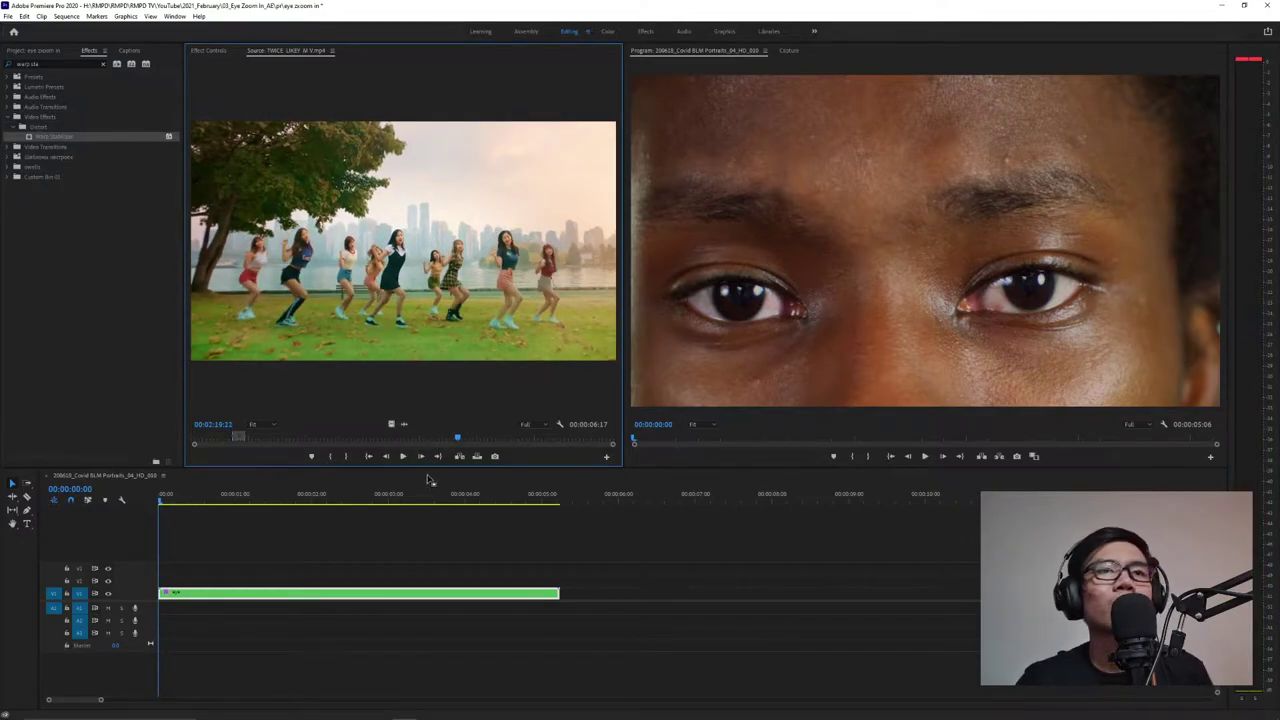
pyautogui.moveTo(432, 445); pyautogui.dragTo(492, 435)
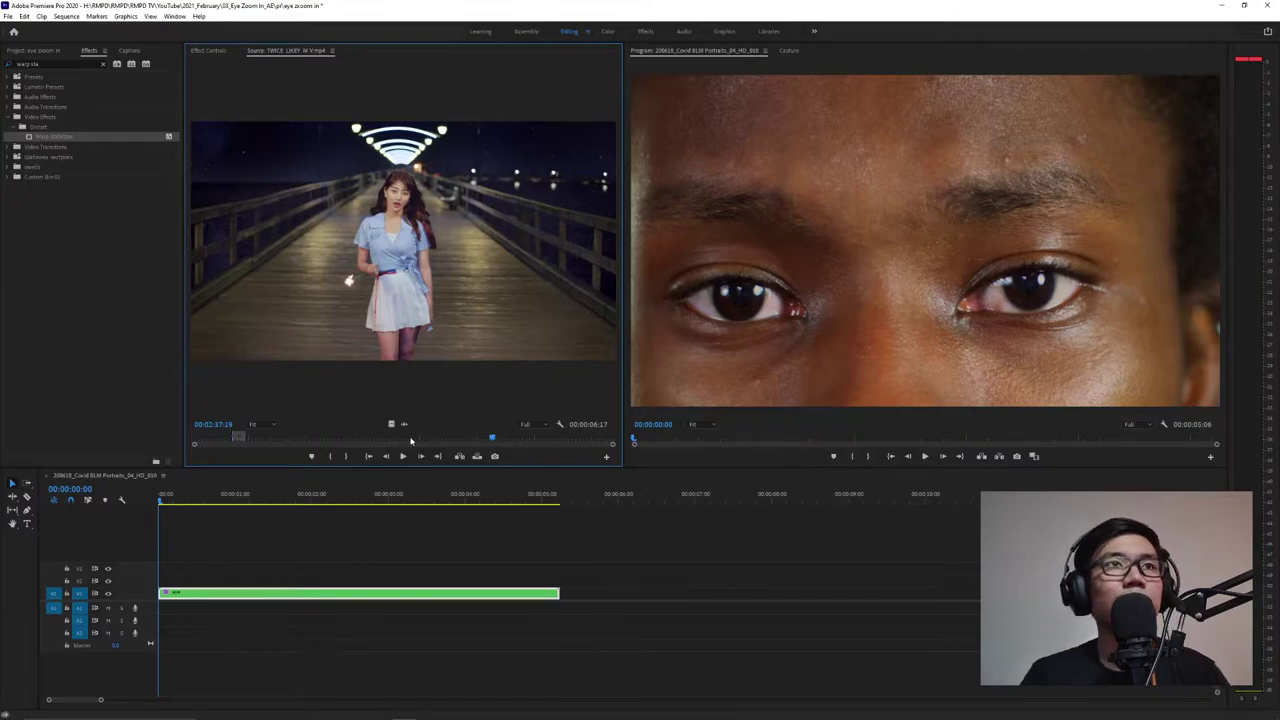
pyautogui.press('i')
pyautogui.moveTo(492, 438); pyautogui.dragTo(506, 441)
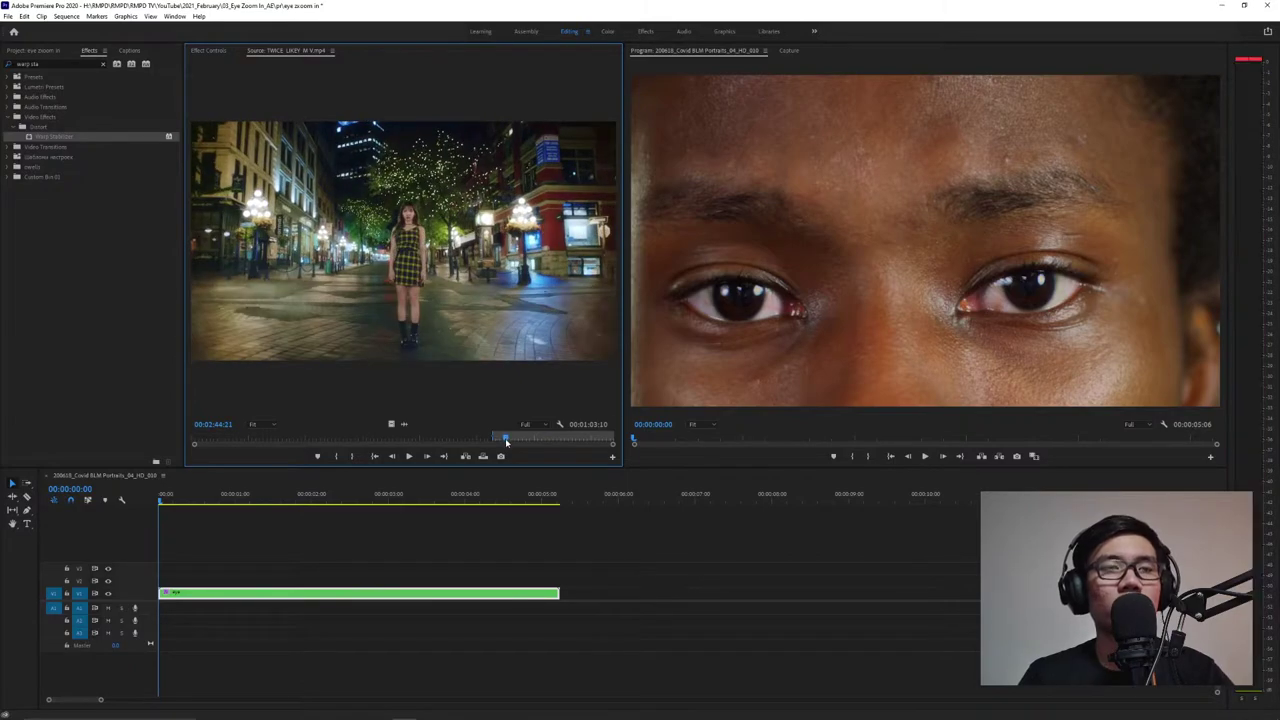
pyautogui.press('o')
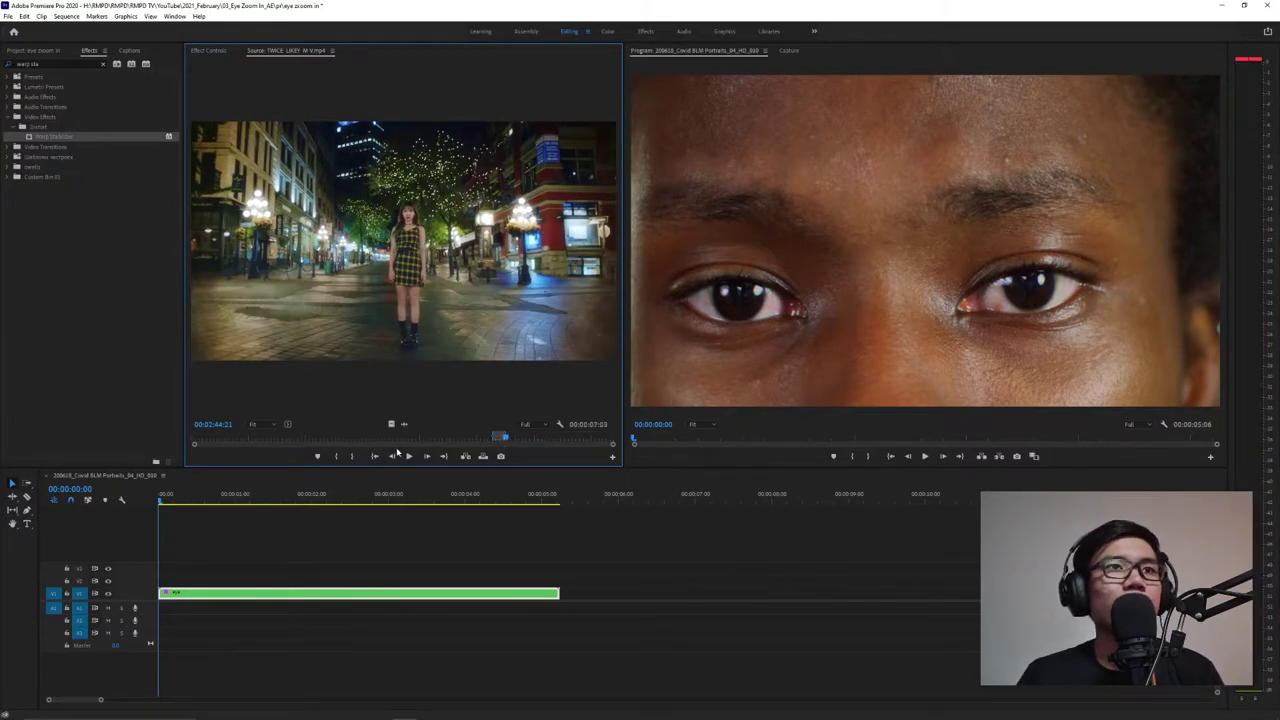
# Place the marked segment on V2 above the eye clip at 00:00:02:13 and shrink it over the eye nearest the frame's right edge.
pyautogui.moveTo(310, 500); pyautogui.dragTo(351, 507)
pyautogui.moveTo(428, 243); pyautogui.dragTo(356, 580)
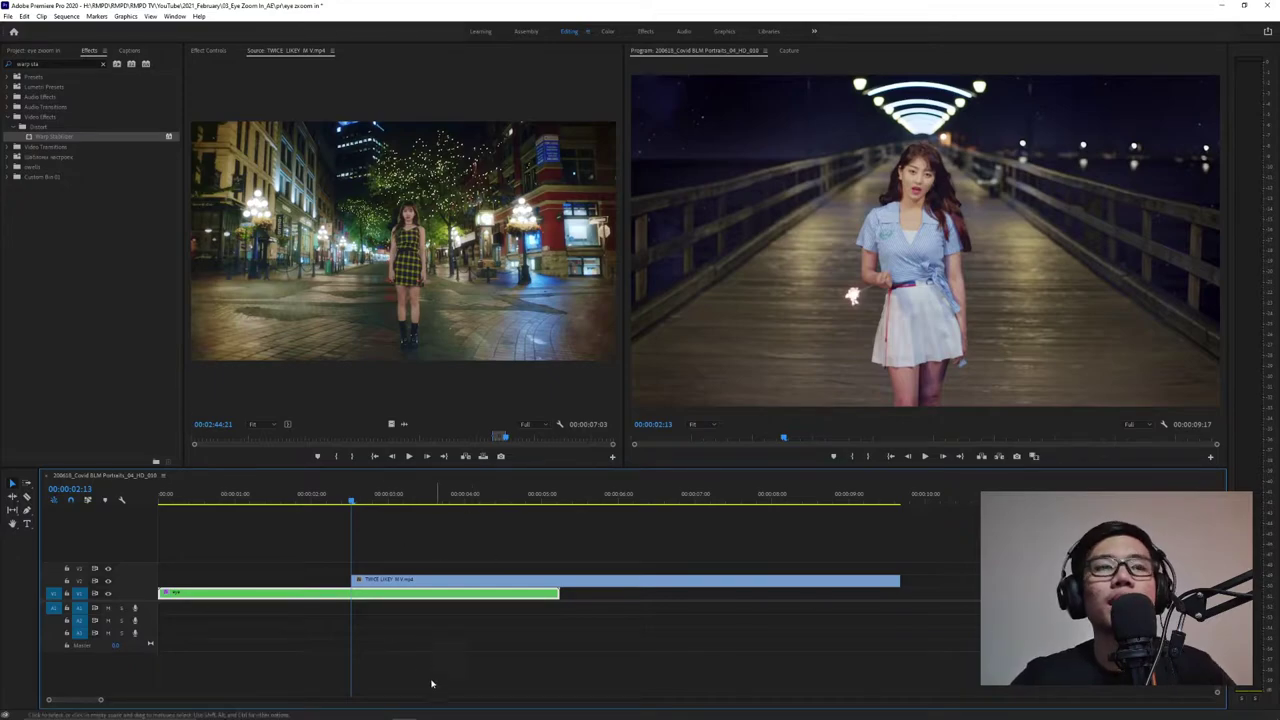
pyautogui.moveTo(351, 503); pyautogui.dragTo(354, 549)
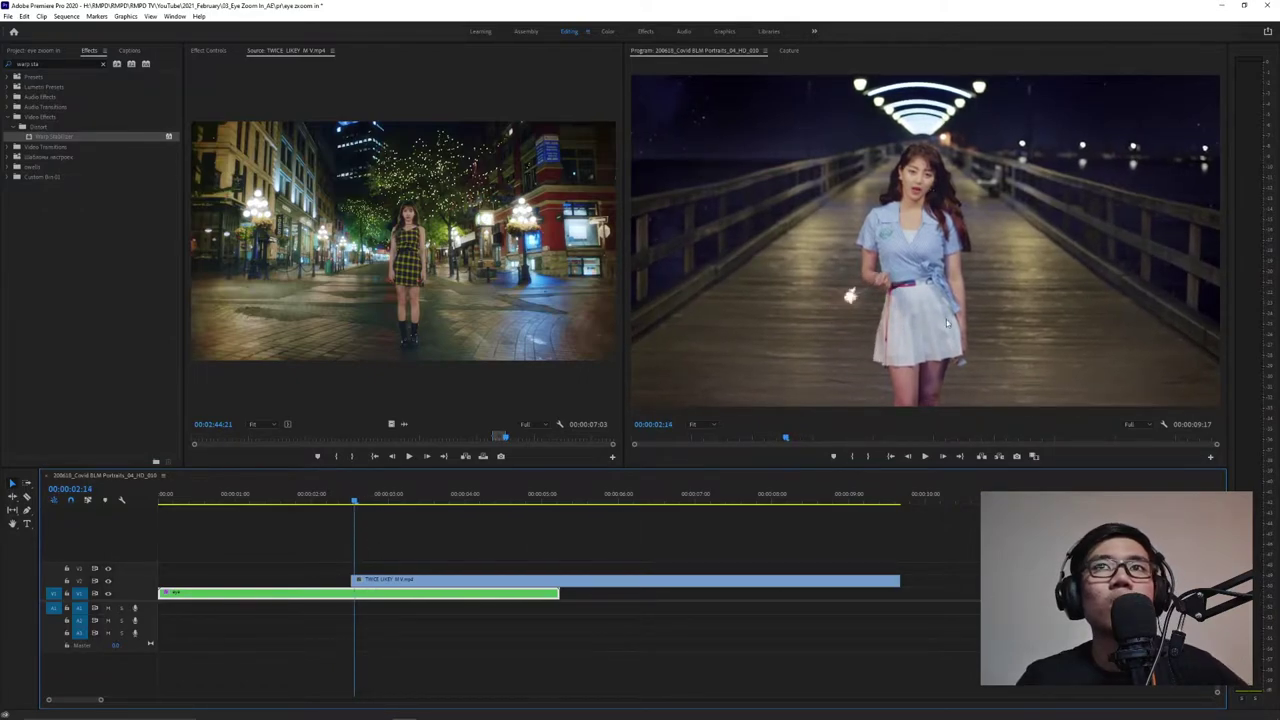
pyautogui.click(910, 232)
pyautogui.moveTo(925, 72); pyautogui.dragTo(1071, 259)
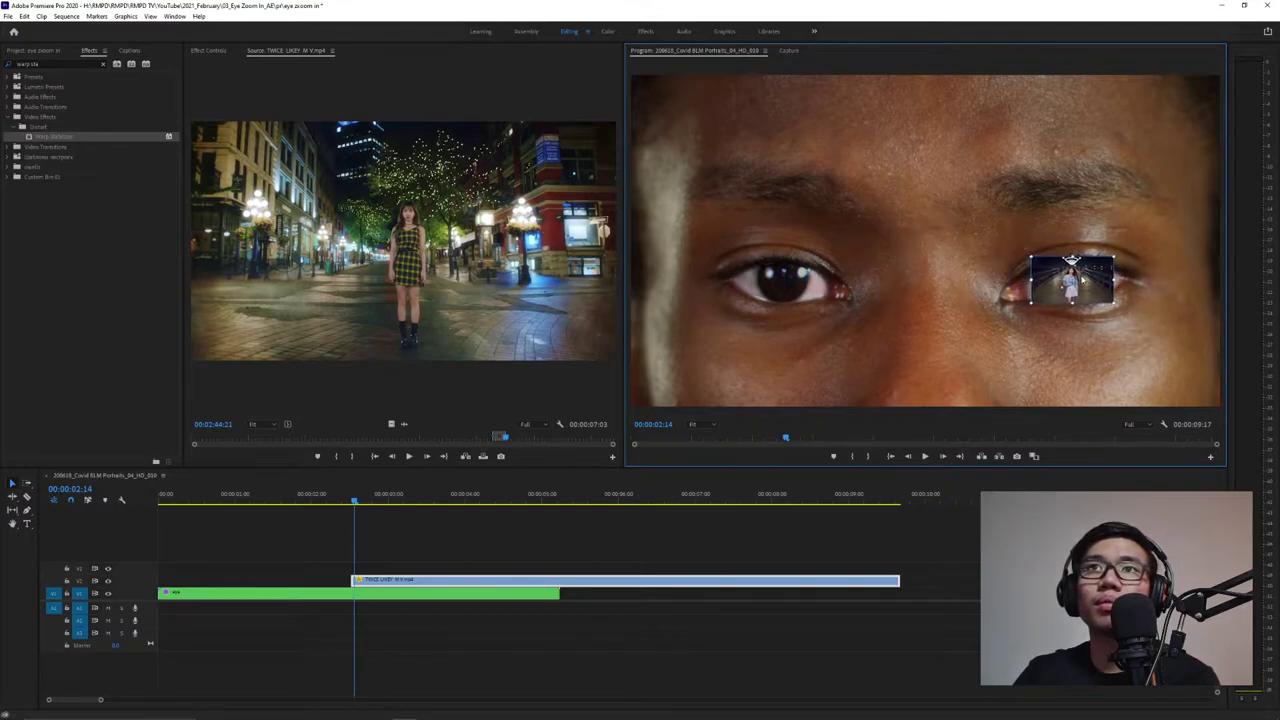
# Add an ellipse opacity mask to the shrunken video clip, viewing the eye at 200% in the program preview.
pyautogui.click(697, 424)
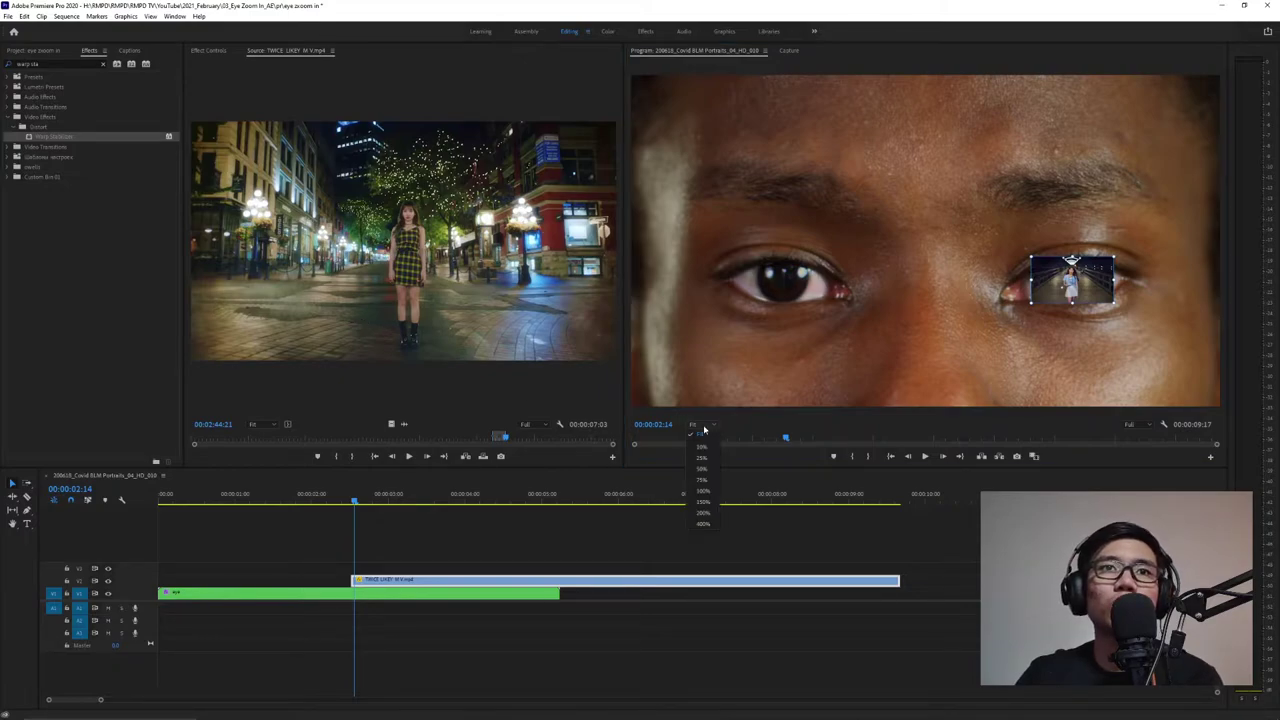
pyautogui.click(703, 512)
pyautogui.scroll(2, 896, 416)
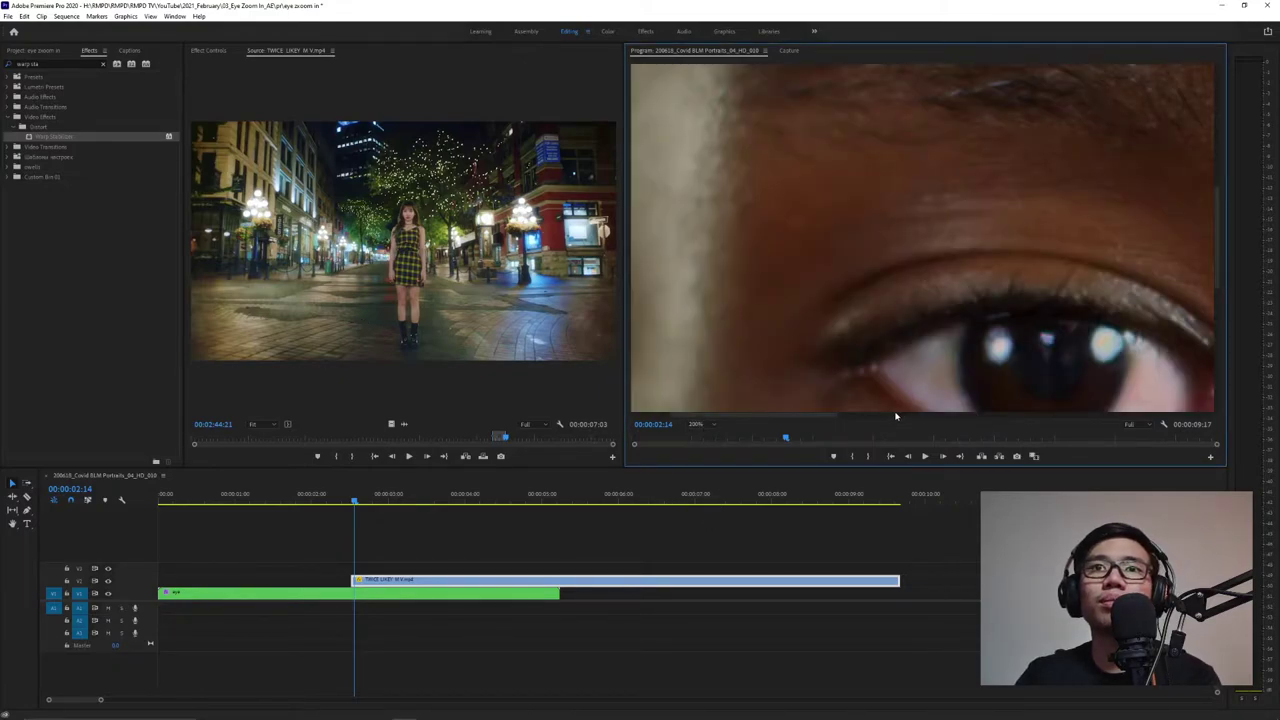
pyautogui.moveTo(830, 417); pyautogui.dragTo(1123, 431)
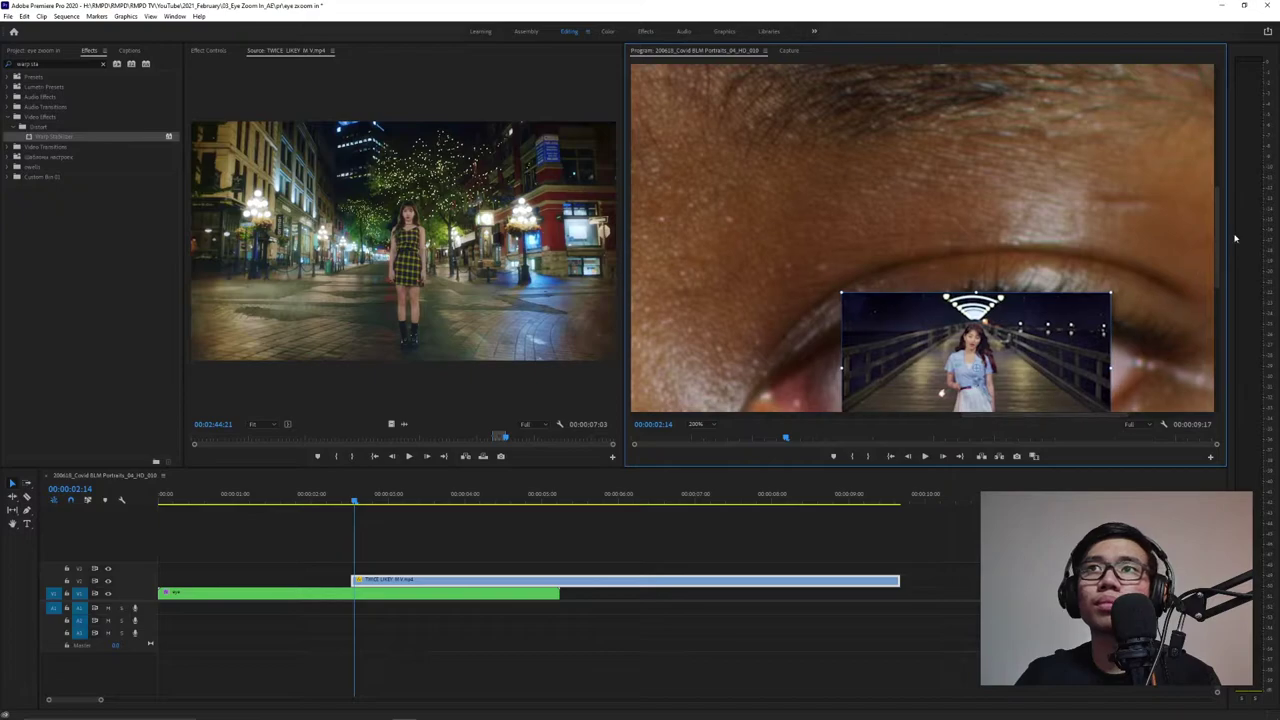
pyautogui.moveTo(1217, 250); pyautogui.dragTo(1217, 262)
pyautogui.scroll(-2, 1217, 264)
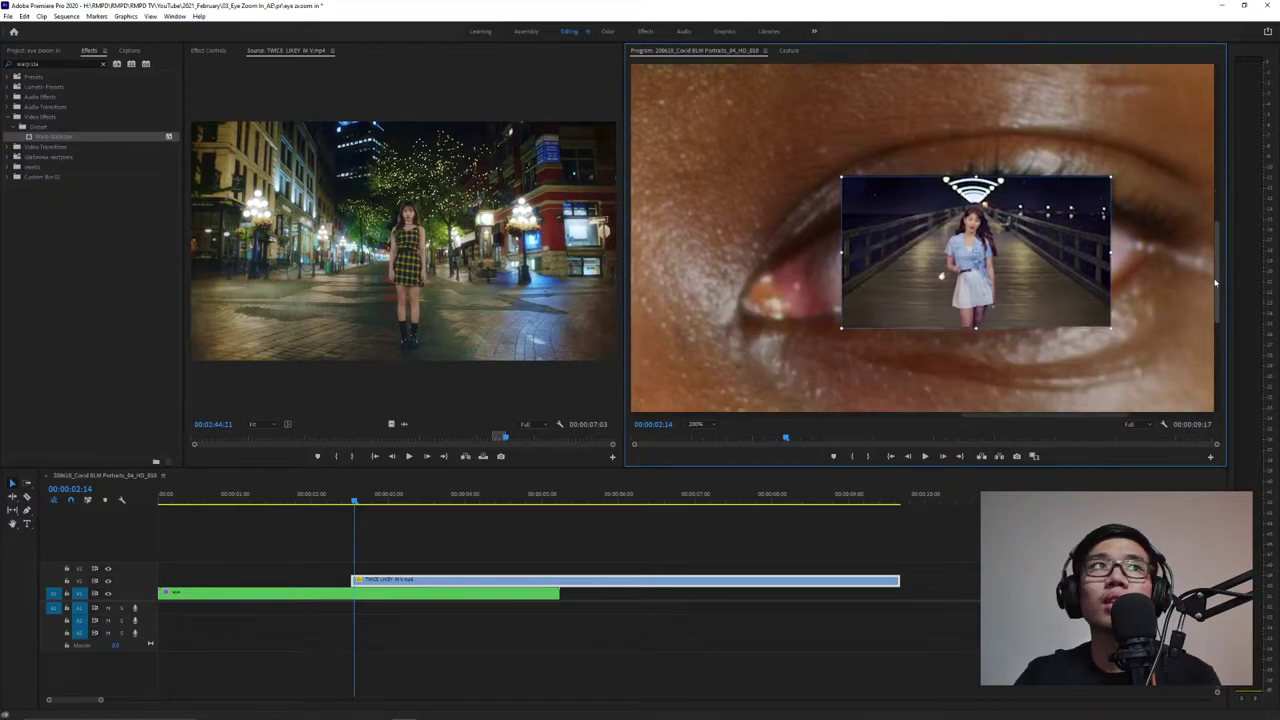
pyautogui.click(216, 52)
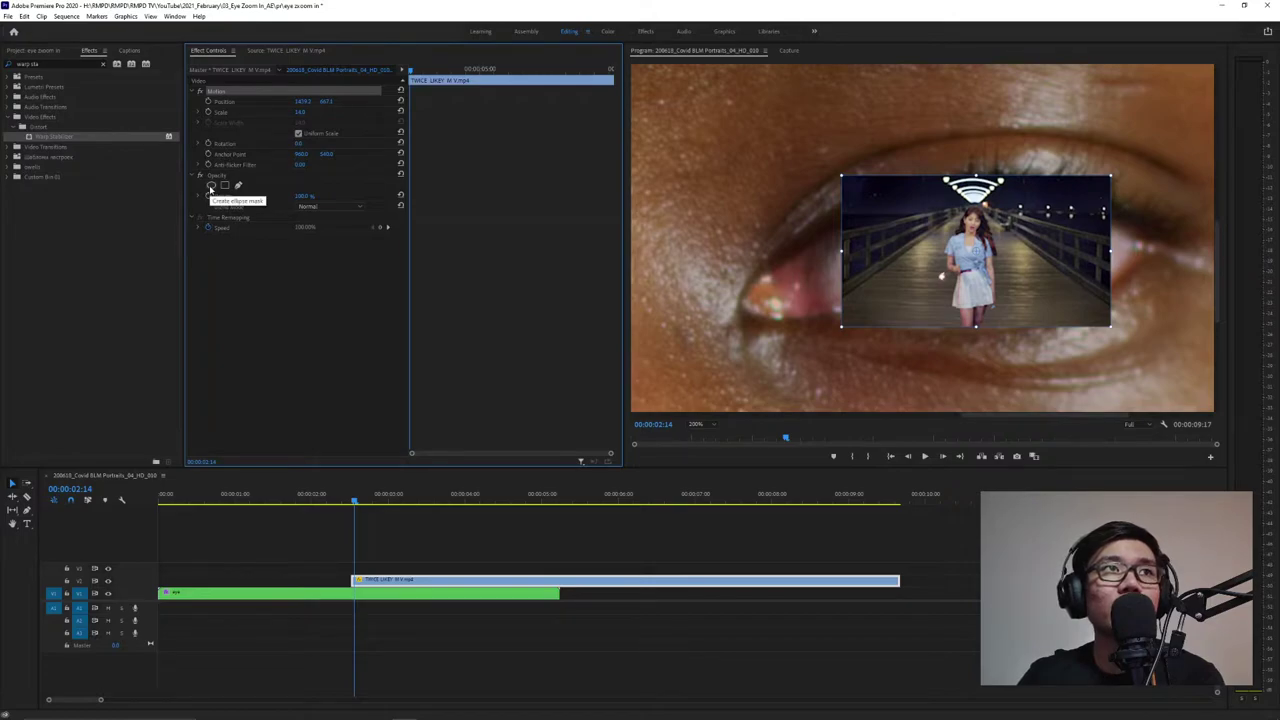
pyautogui.click(210, 187)
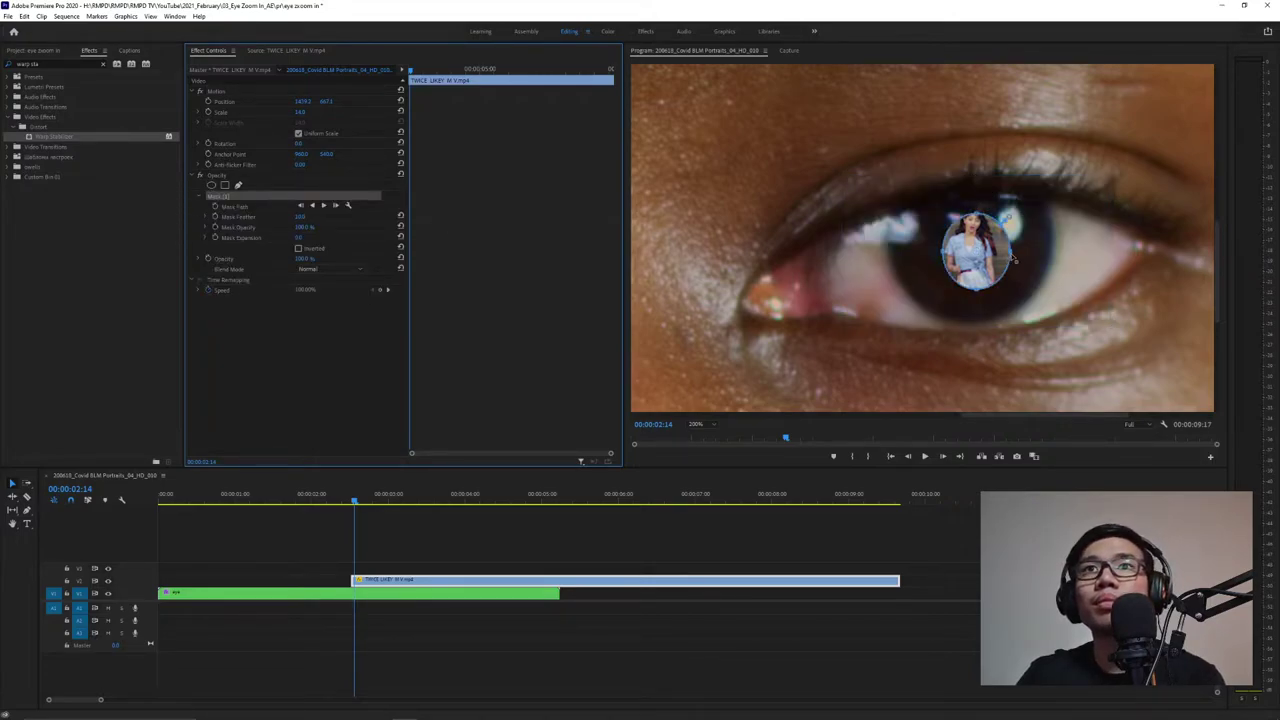
# Reshape the ellipse mask to fill the iris, with its upper edge following the eyelid.
pyautogui.moveTo(1013, 258); pyautogui.dragTo(1047, 258)
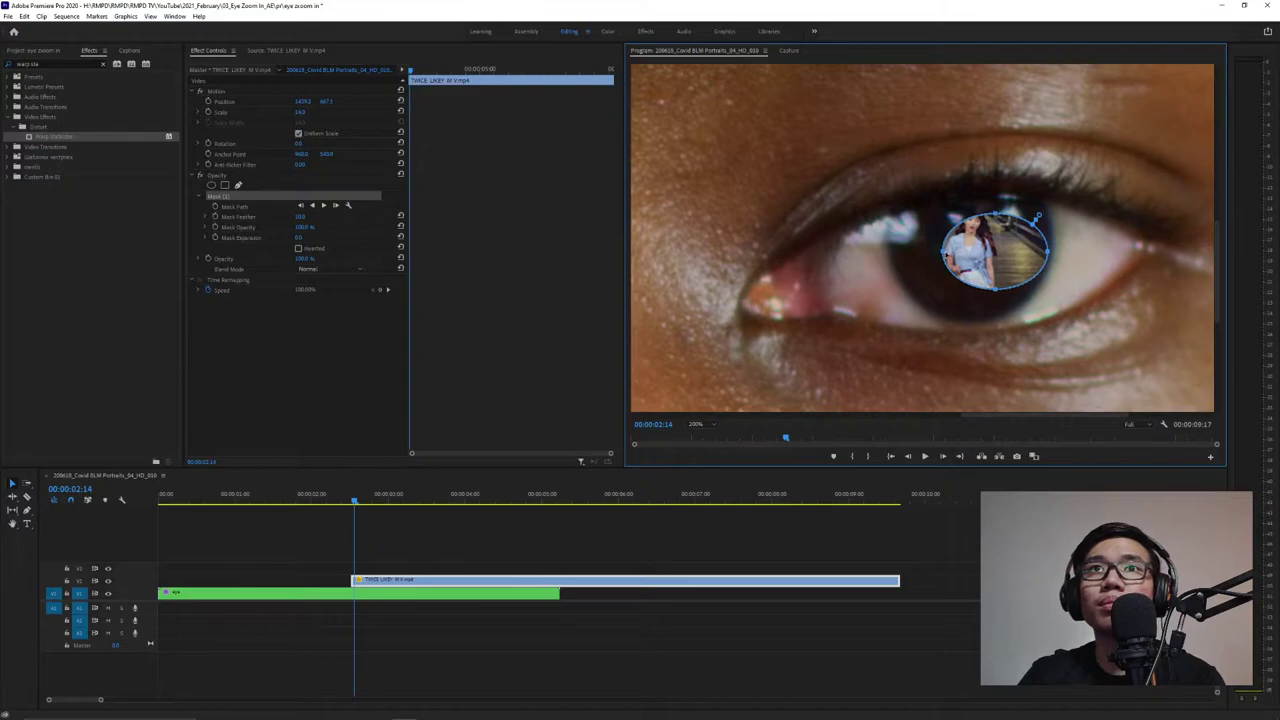
pyautogui.moveTo(944, 253); pyautogui.dragTo(893, 252)
pyautogui.moveTo(973, 292); pyautogui.dragTo(974, 316)
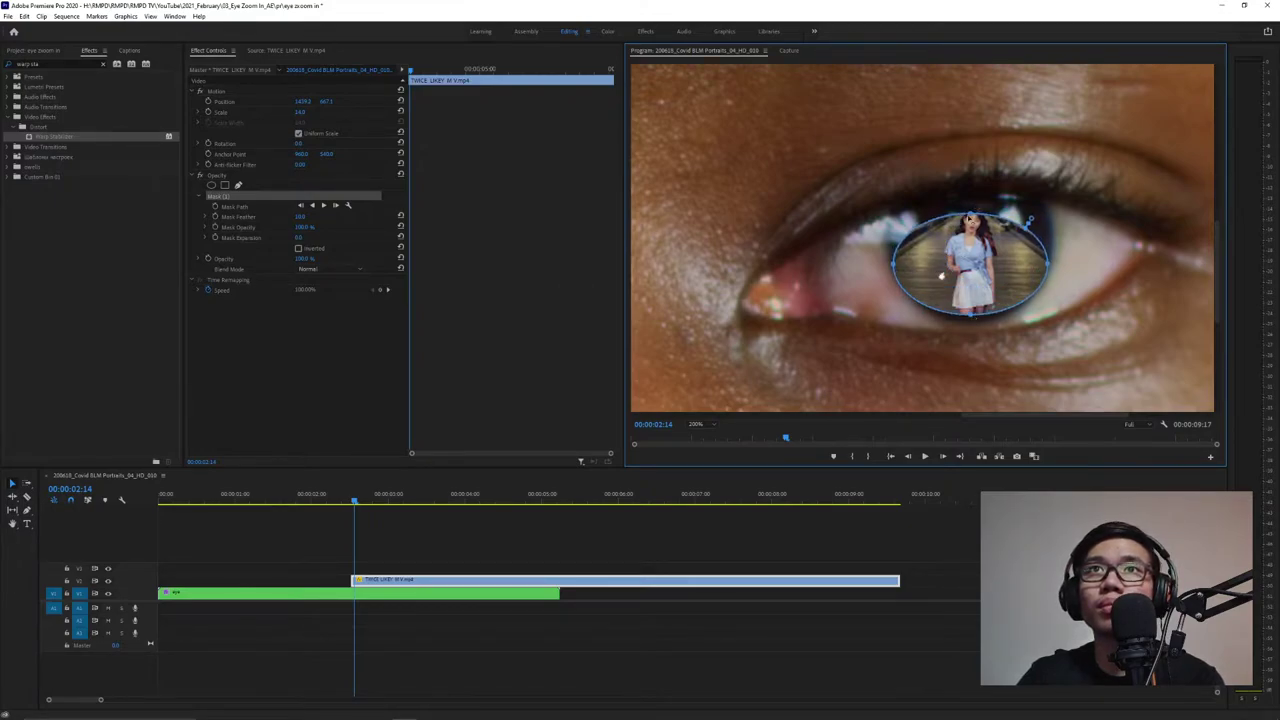
pyautogui.moveTo(971, 207); pyautogui.dragTo(975, 197)
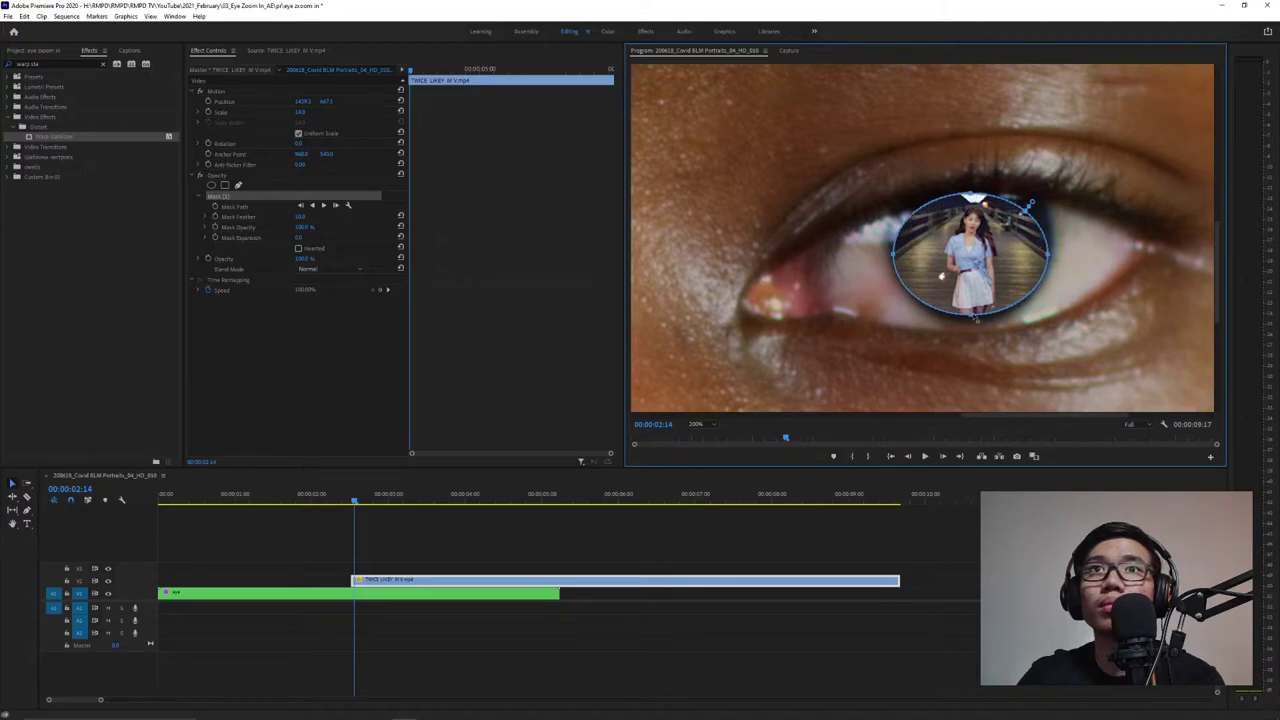
pyautogui.moveTo(975, 318); pyautogui.dragTo(977, 324)
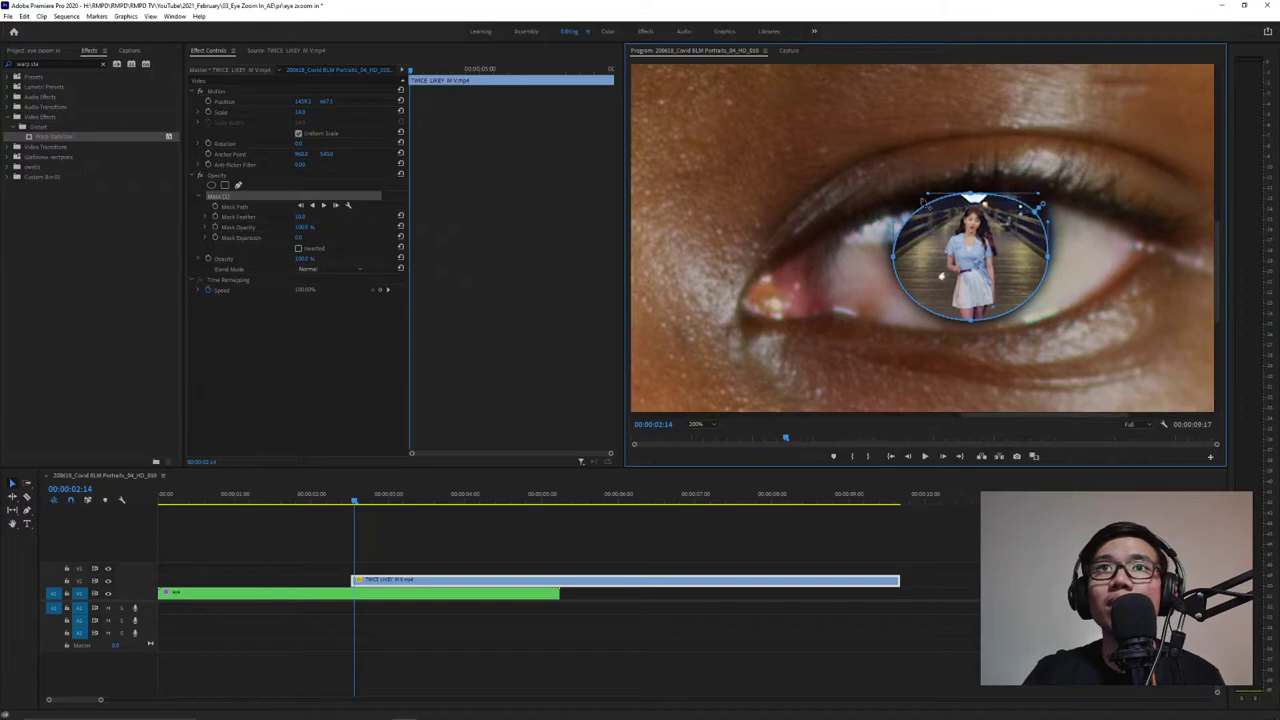
pyautogui.moveTo(928, 194); pyautogui.dragTo(904, 200)
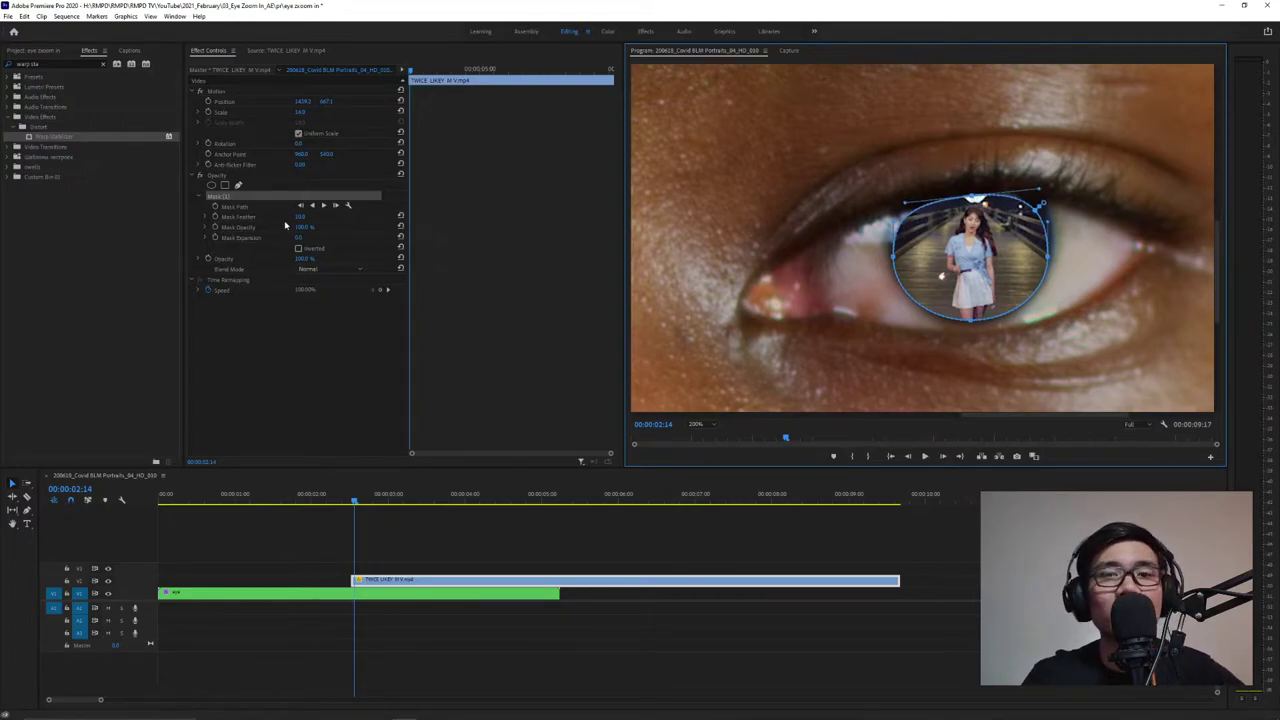
# Increase the mask's feather to soften its edge and set the mask expansion to -130.
pyautogui.moveTo(301, 216); pyautogui.dragTo(350, 216)
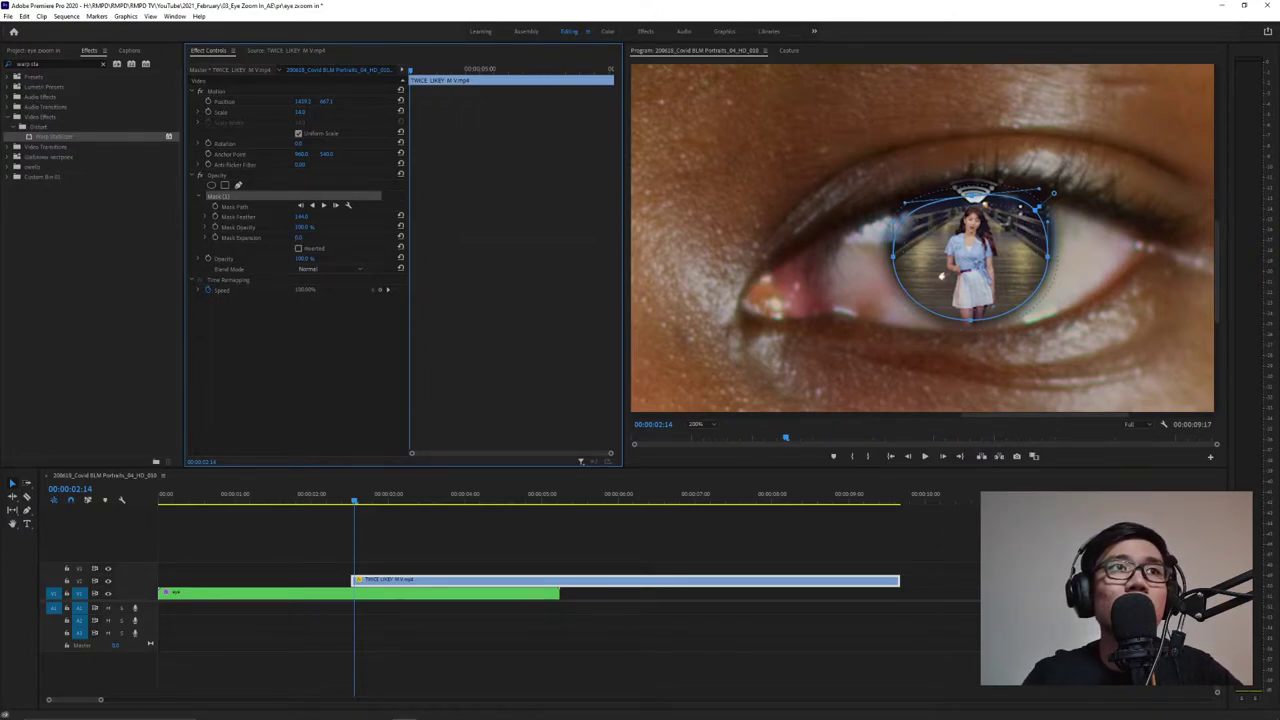
pyautogui.moveTo(300, 237); pyautogui.dragTo(276, 237)
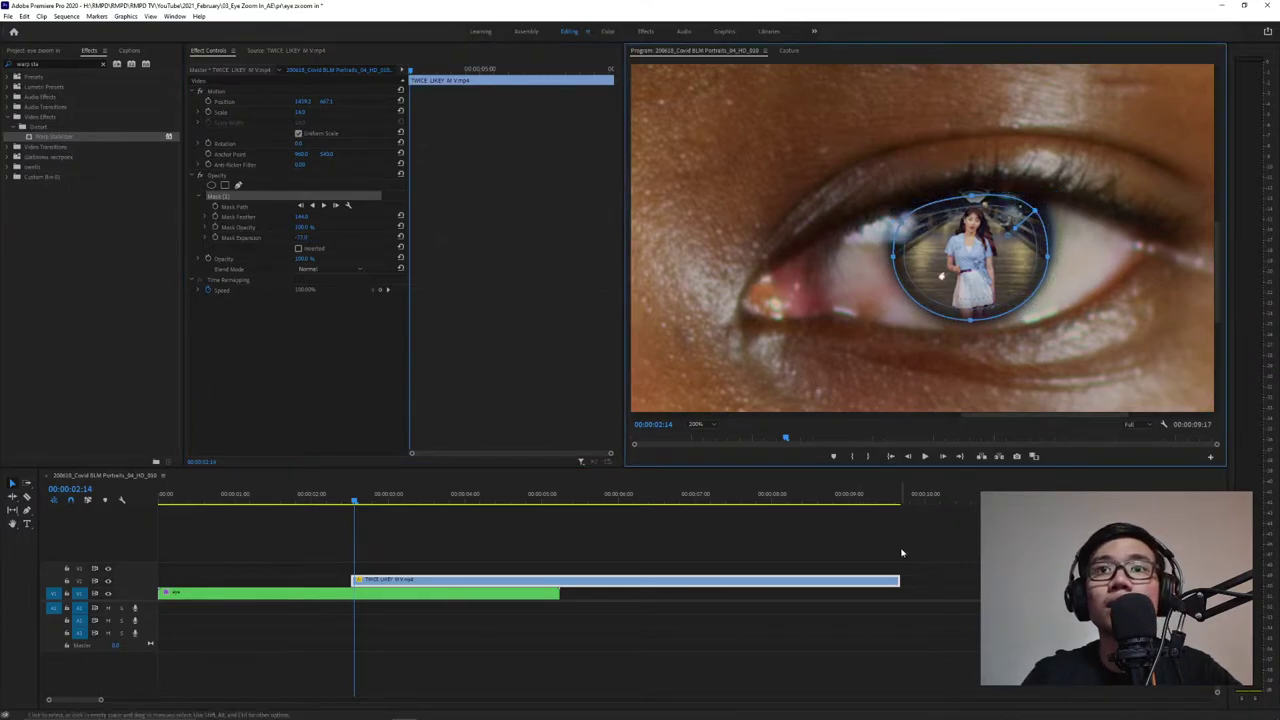
pyautogui.click(902, 553)
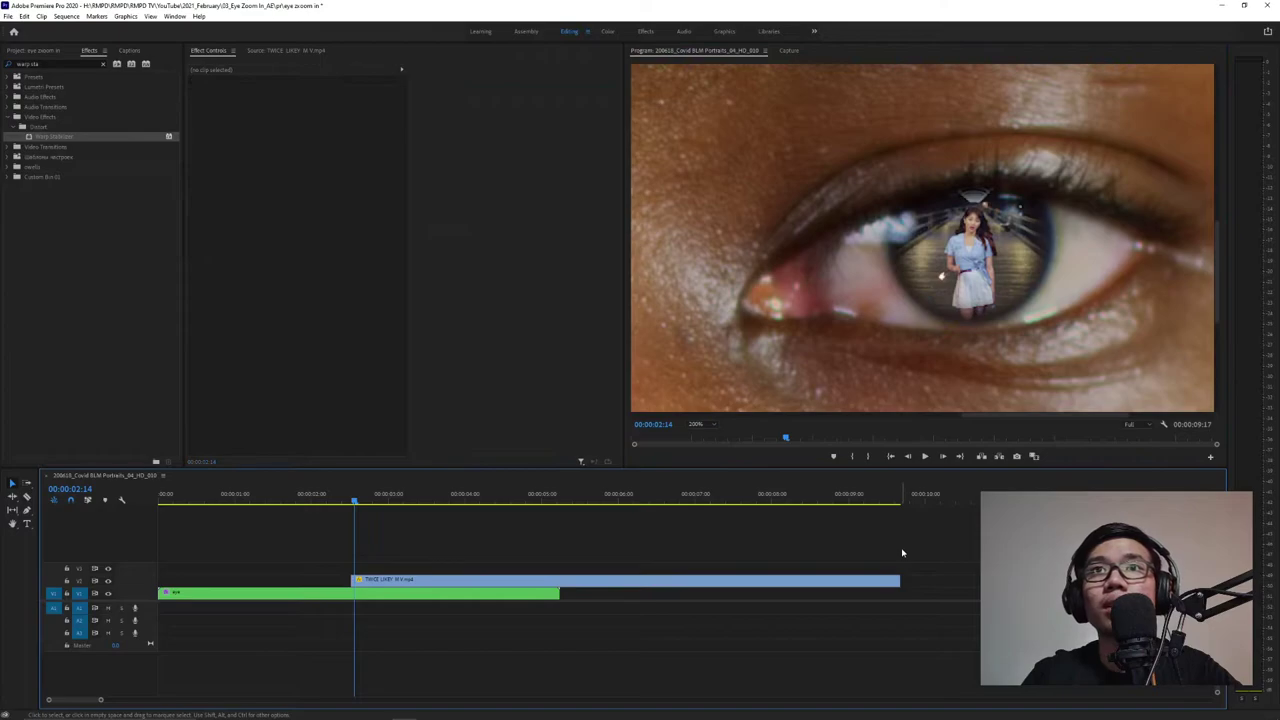
pyautogui.click(573, 582)
pyautogui.click(308, 237)
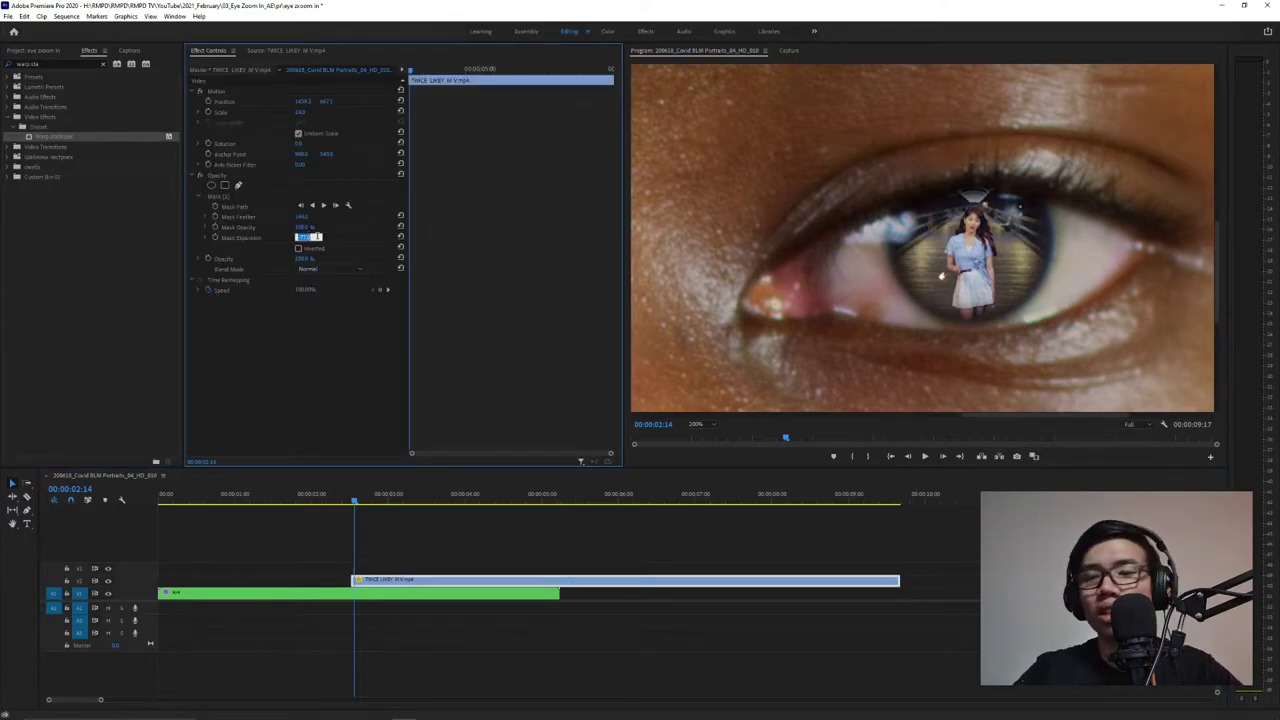
pyautogui.write('-130')
pyautogui.press('Return')
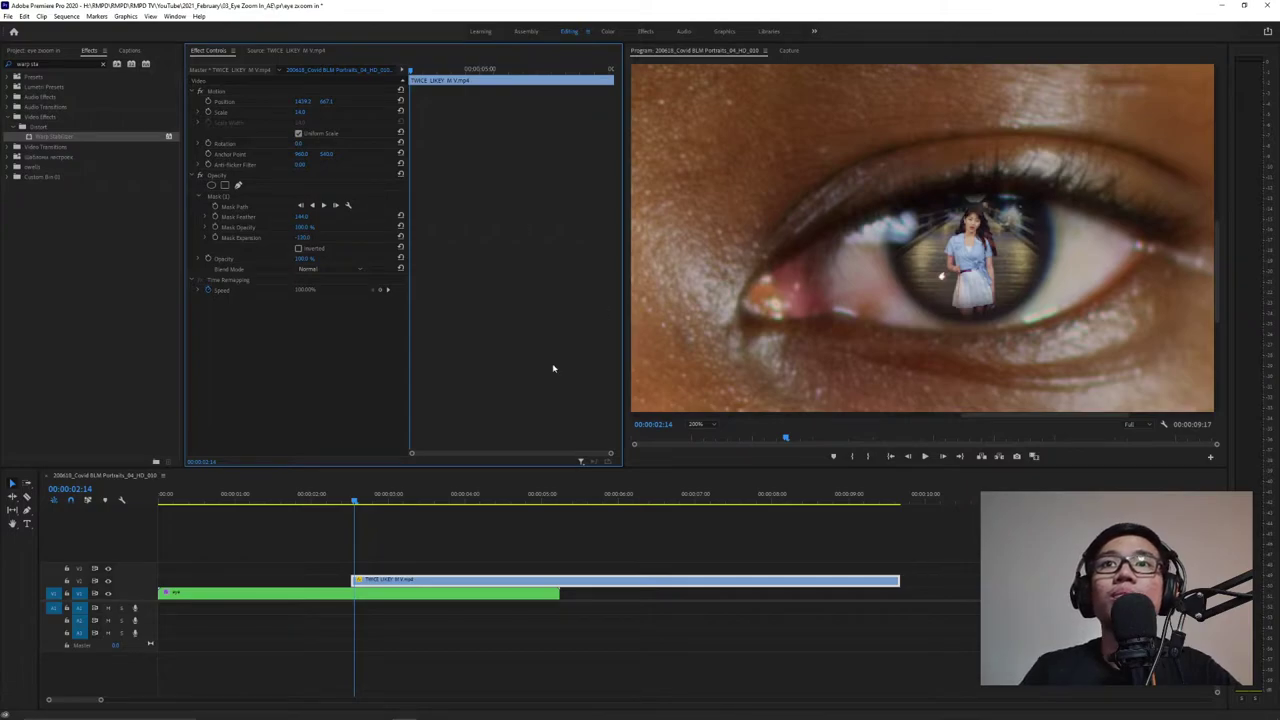
# Set the masked video clip's blend mode to Screen and start keyframing its Position at 00:00:02:13.
pyautogui.click(339, 270)
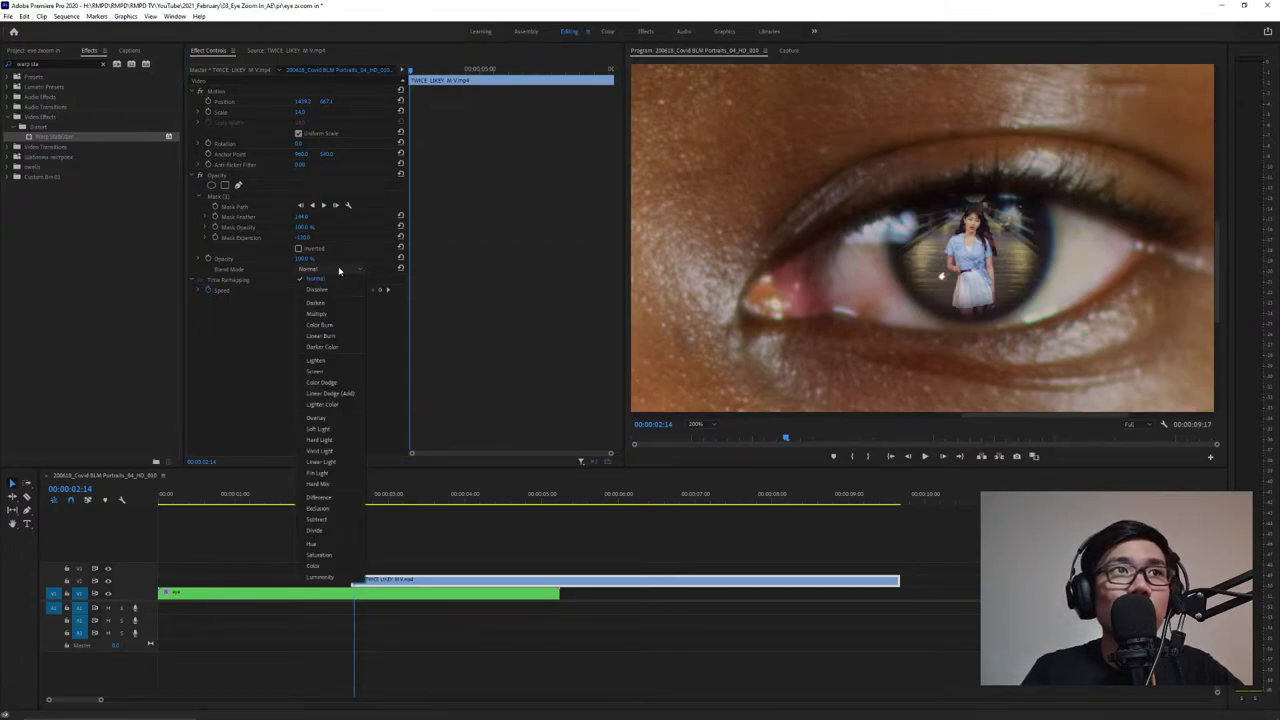
pyautogui.click(335, 371)
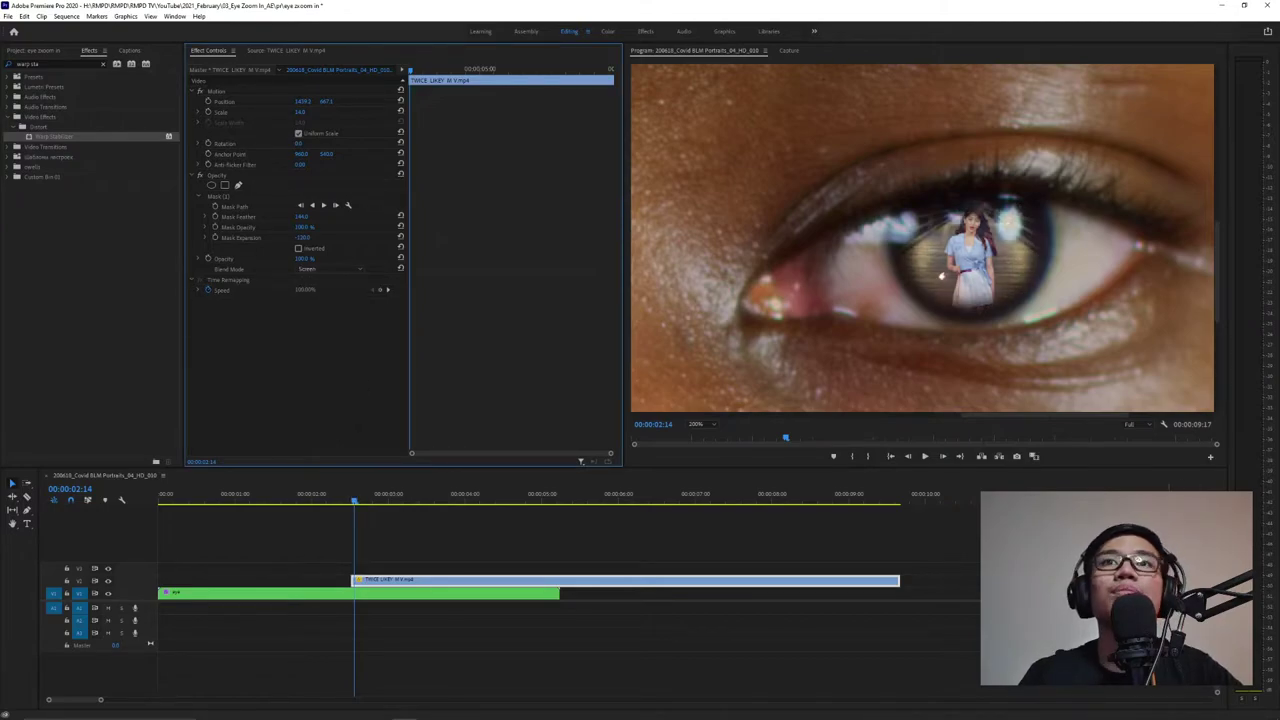
pyautogui.click(350, 501)
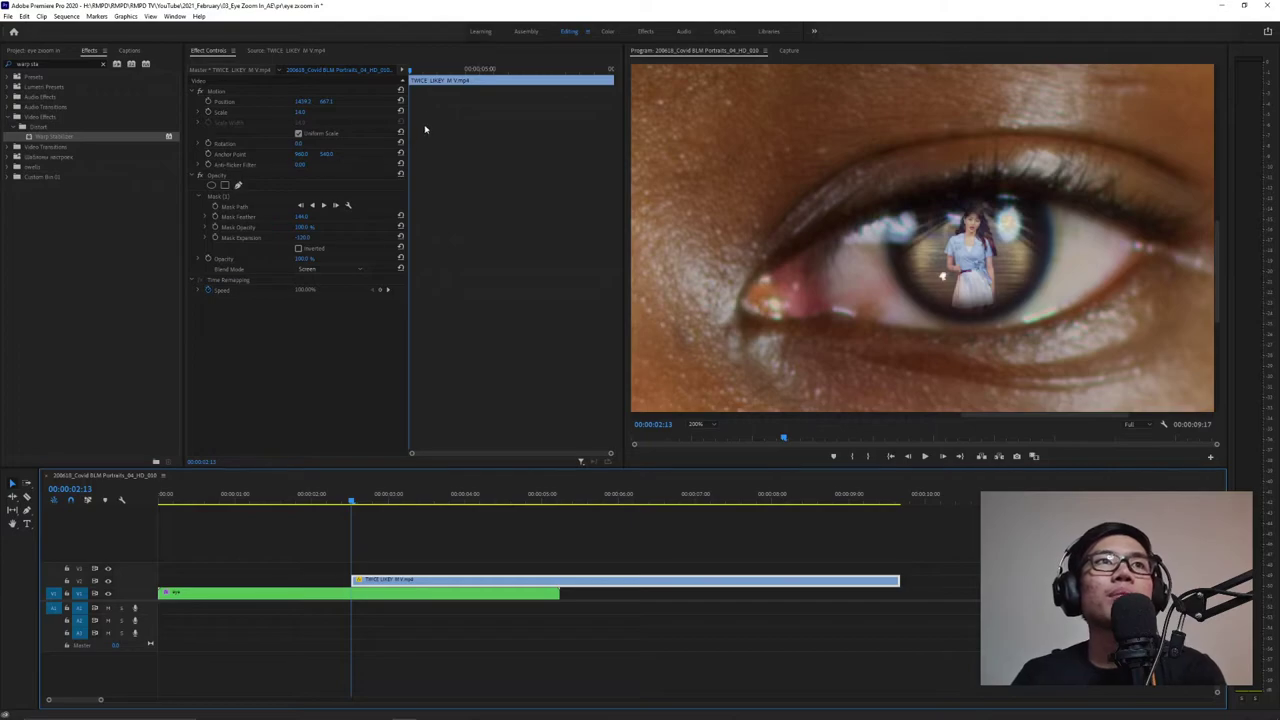
pyautogui.click(407, 72)
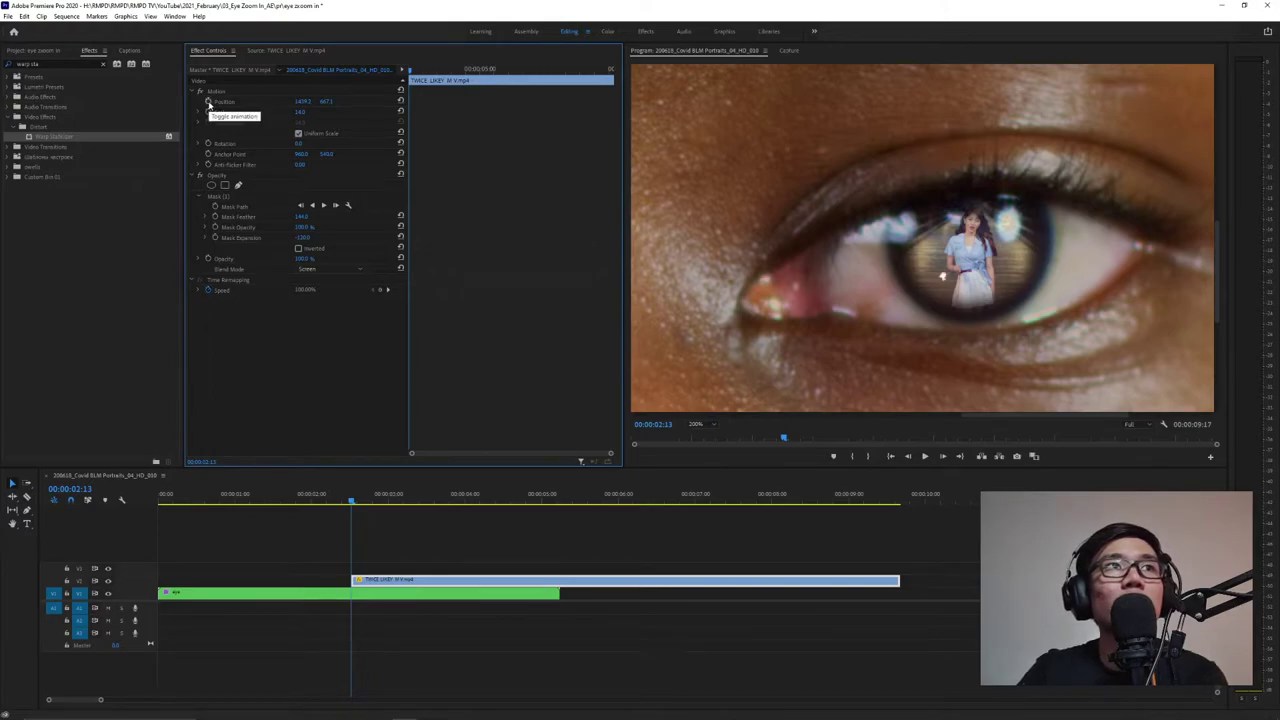
pyautogui.click(207, 102)
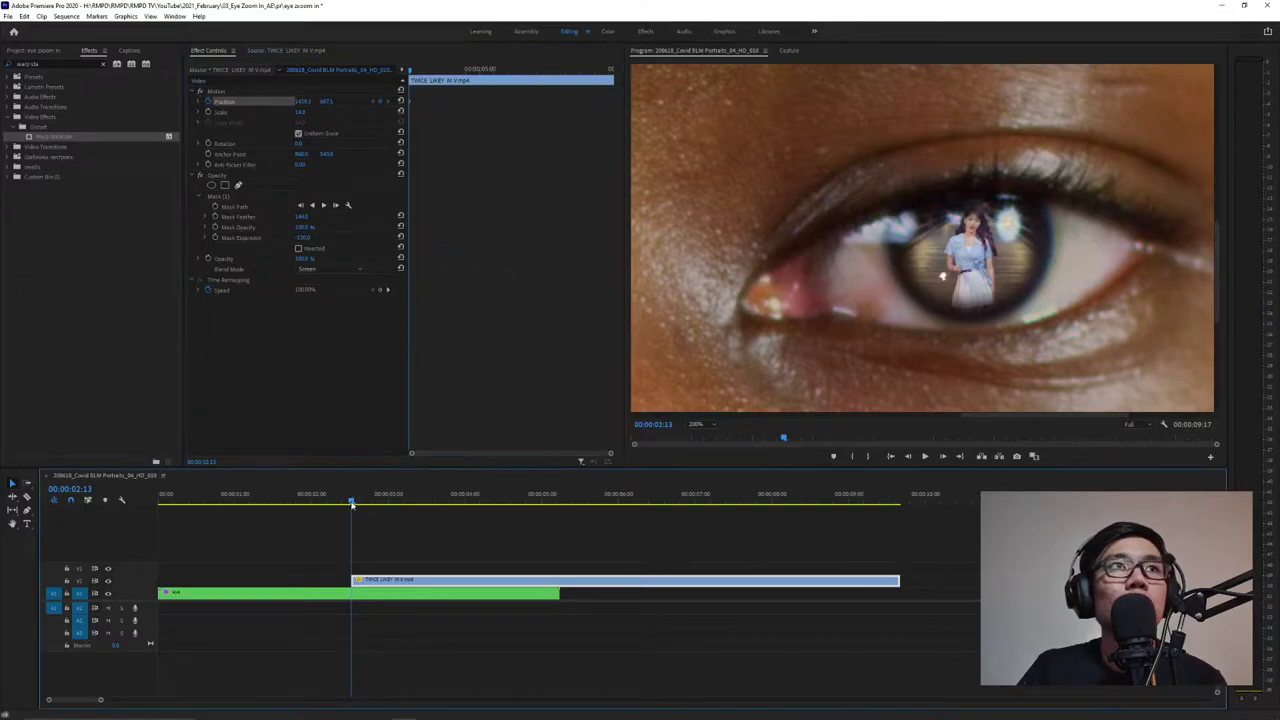
# Reposition the masked video to follow the iris at 00:00:02:23 and again at about 3.5 seconds, adding Position keyframes.
pyautogui.moveTo(352, 502); pyautogui.dragTo(382, 507)
pyautogui.click(968, 271)
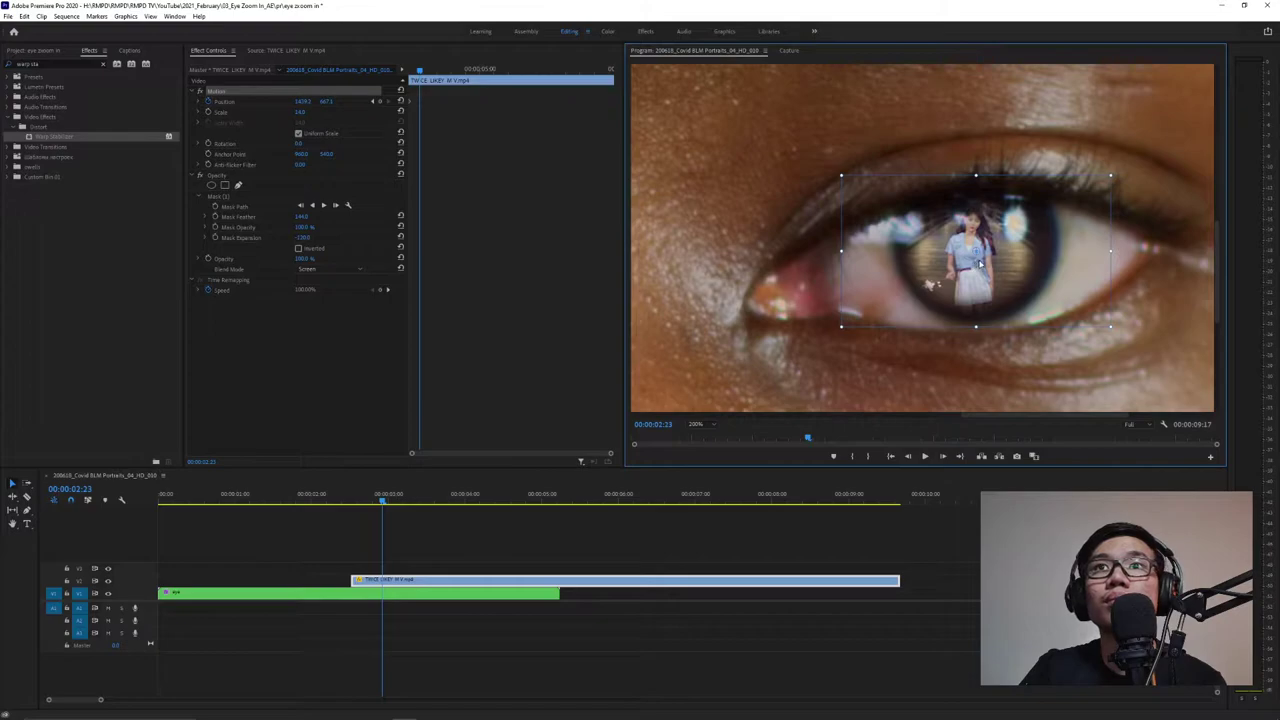
pyautogui.moveTo(973, 266); pyautogui.dragTo(983, 295)
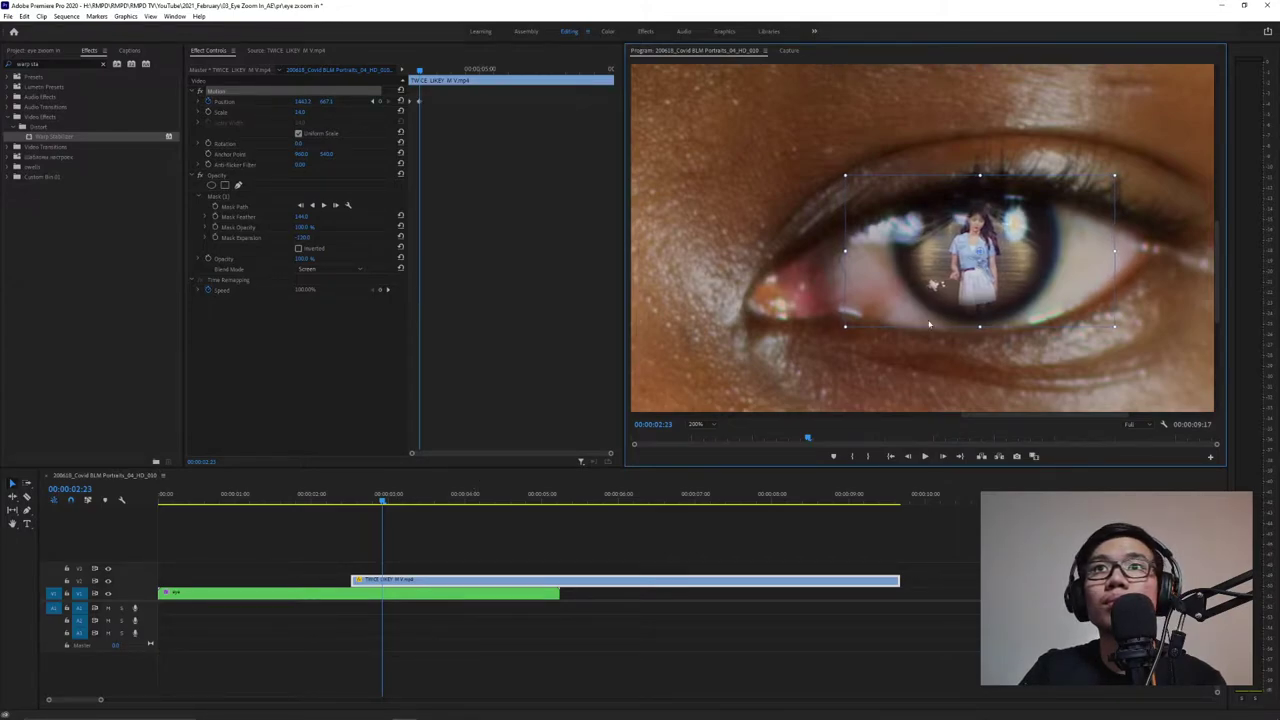
pyautogui.moveTo(383, 497); pyautogui.dragTo(427, 511)
pyautogui.moveTo(989, 278); pyautogui.dragTo(994, 278)
# Keep the masked video aligned with the iris by adding Position keyframes at 00:00:04:02, 00:00:04:14, 00:00:05:01 and 00:00:05:05.
pyautogui.moveTo(427, 503); pyautogui.dragTo(473, 503)
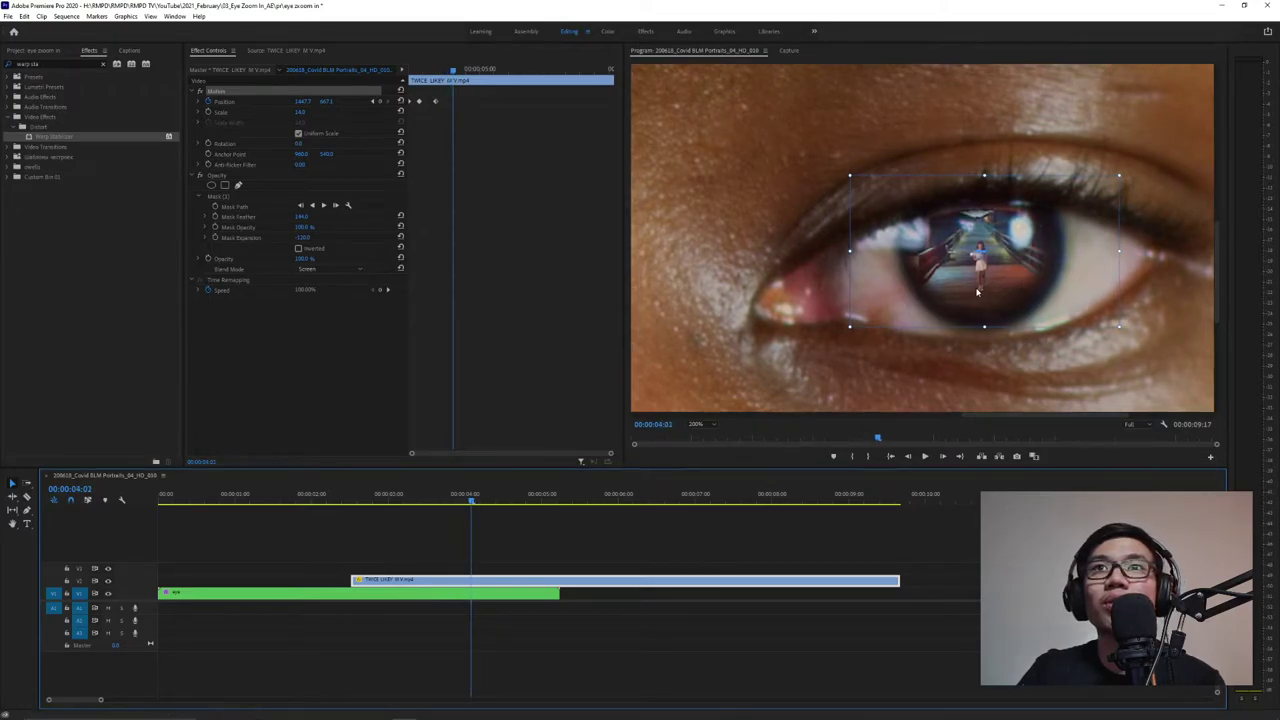
pyautogui.moveTo(978, 291); pyautogui.dragTo(979, 291)
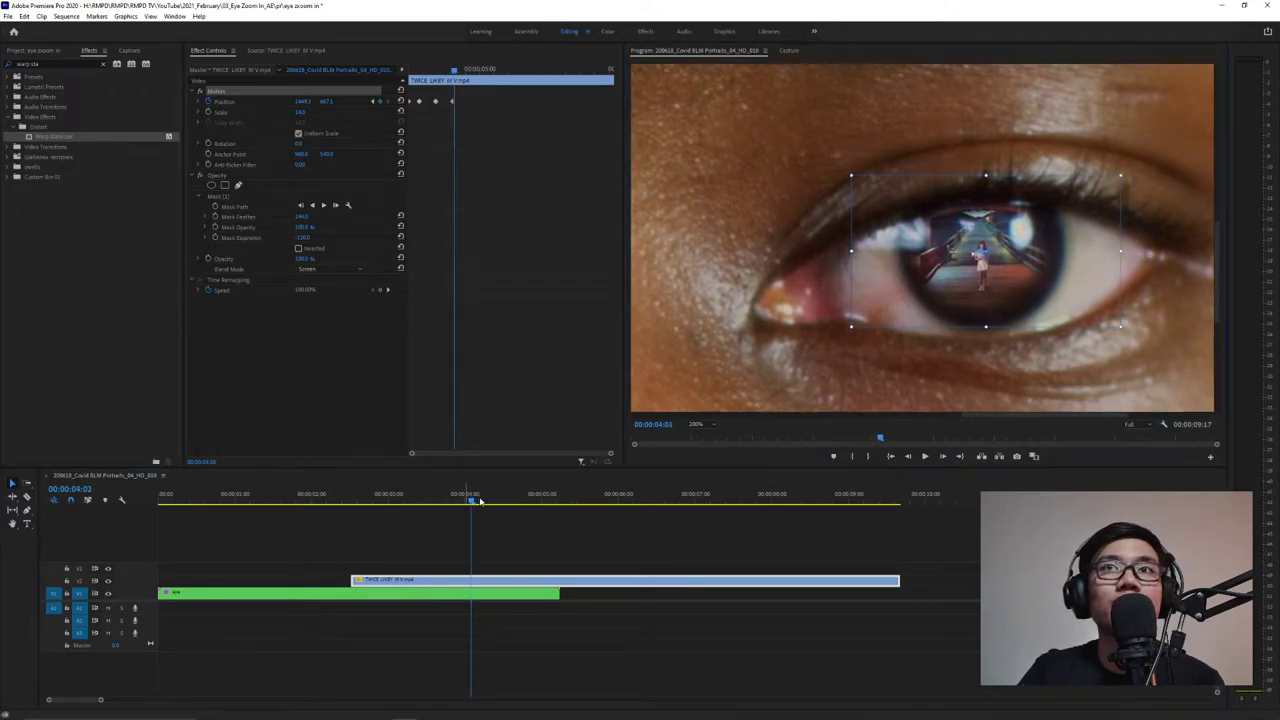
pyautogui.moveTo(477, 500); pyautogui.dragTo(507, 500)
pyautogui.moveTo(1006, 308); pyautogui.dragTo(999, 311)
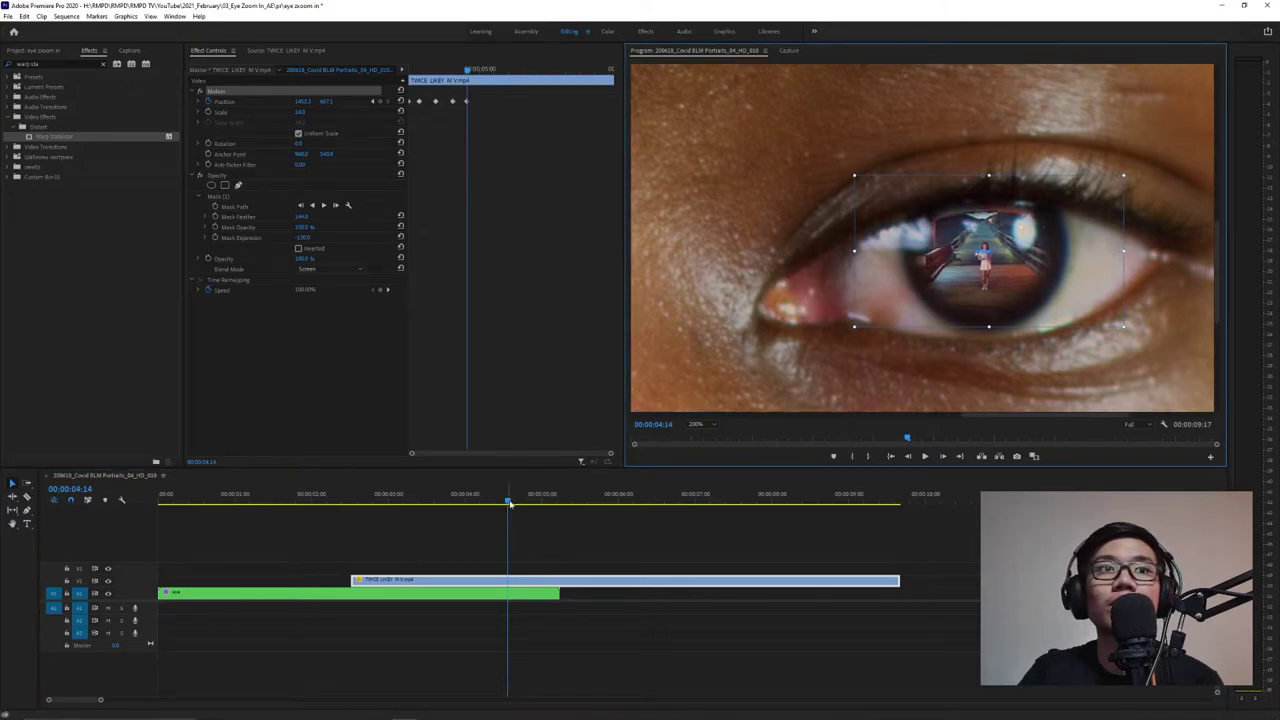
pyautogui.moveTo(510, 503); pyautogui.dragTo(548, 511)
pyautogui.moveTo(975, 292); pyautogui.dragTo(980, 297)
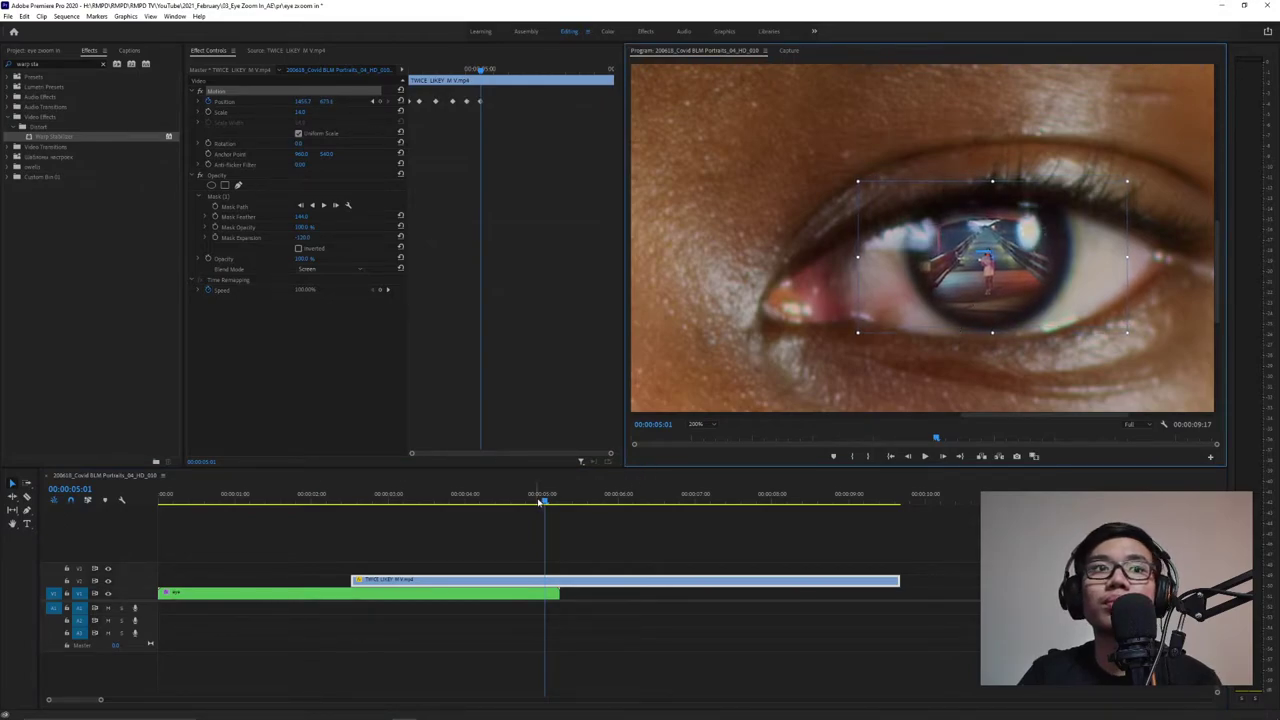
pyautogui.moveTo(541, 503); pyautogui.dragTo(562, 507)
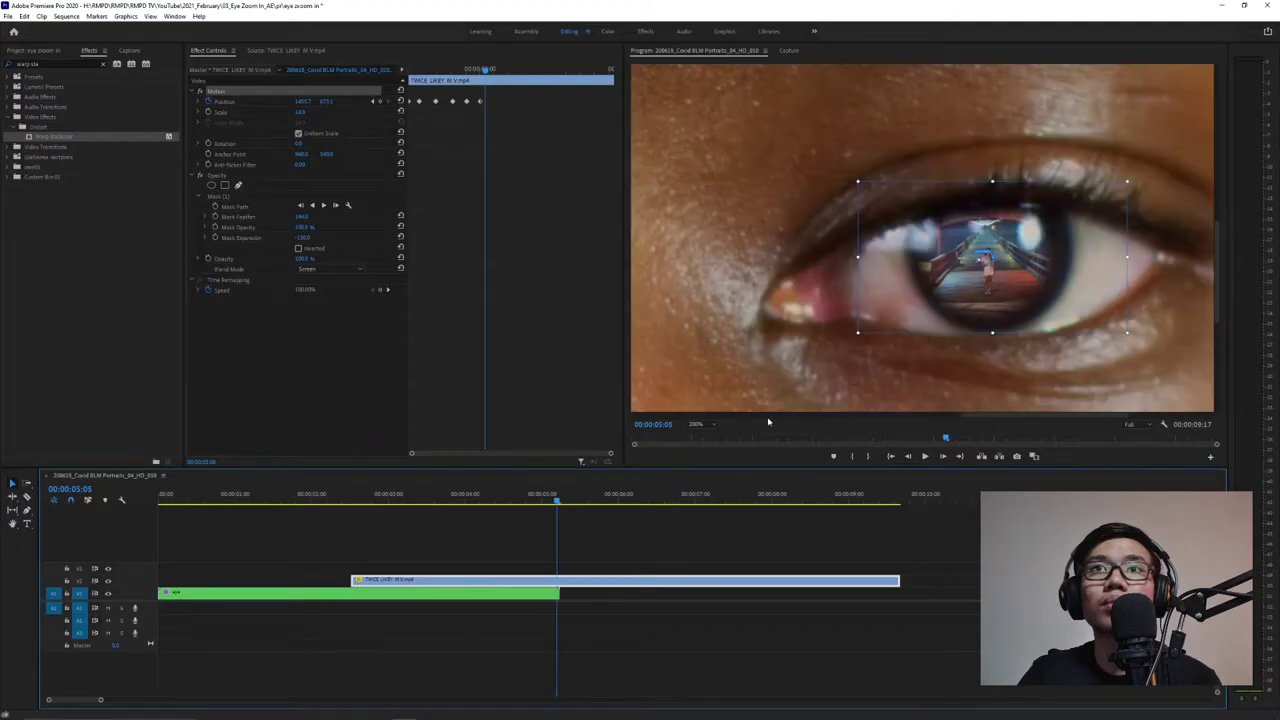
pyautogui.moveTo(997, 278); pyautogui.dragTo(1001, 280)
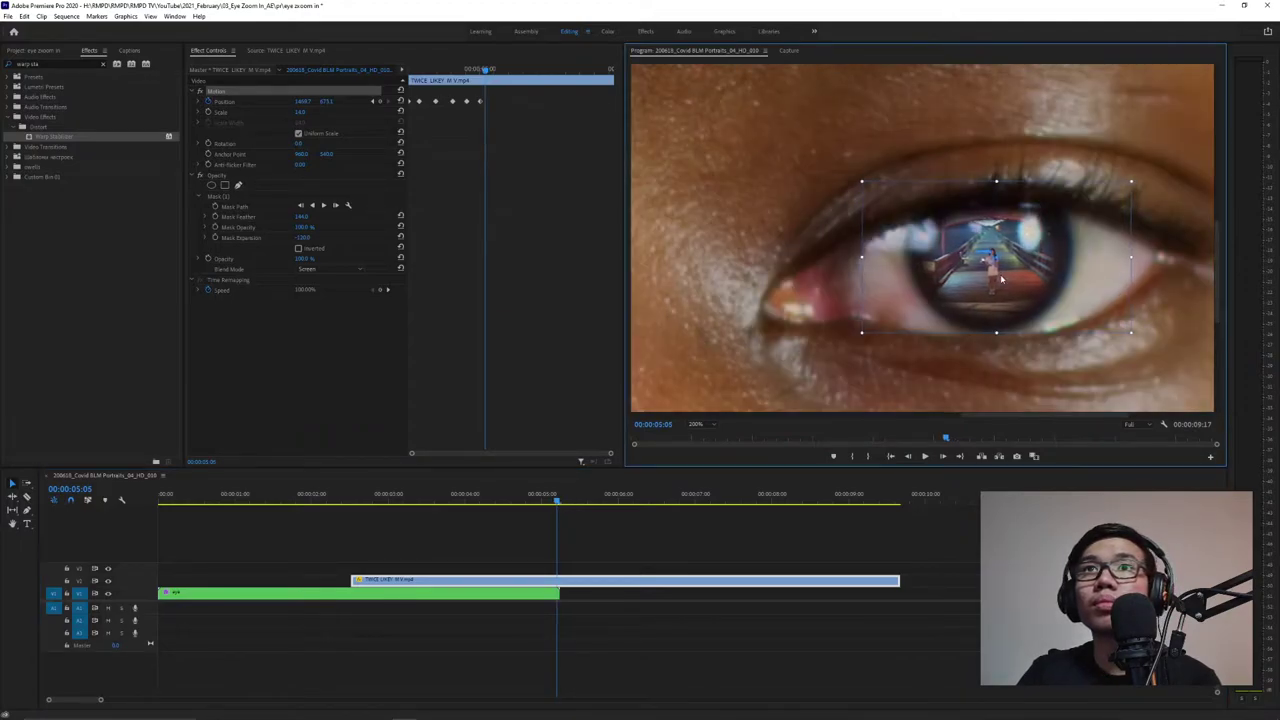
# Play back the composite from 00:00:01:21 with the program preview fitted to check the iris tracking.
pyautogui.moveTo(552, 504); pyautogui.dragTo(467, 512)
pyautogui.click(300, 529)
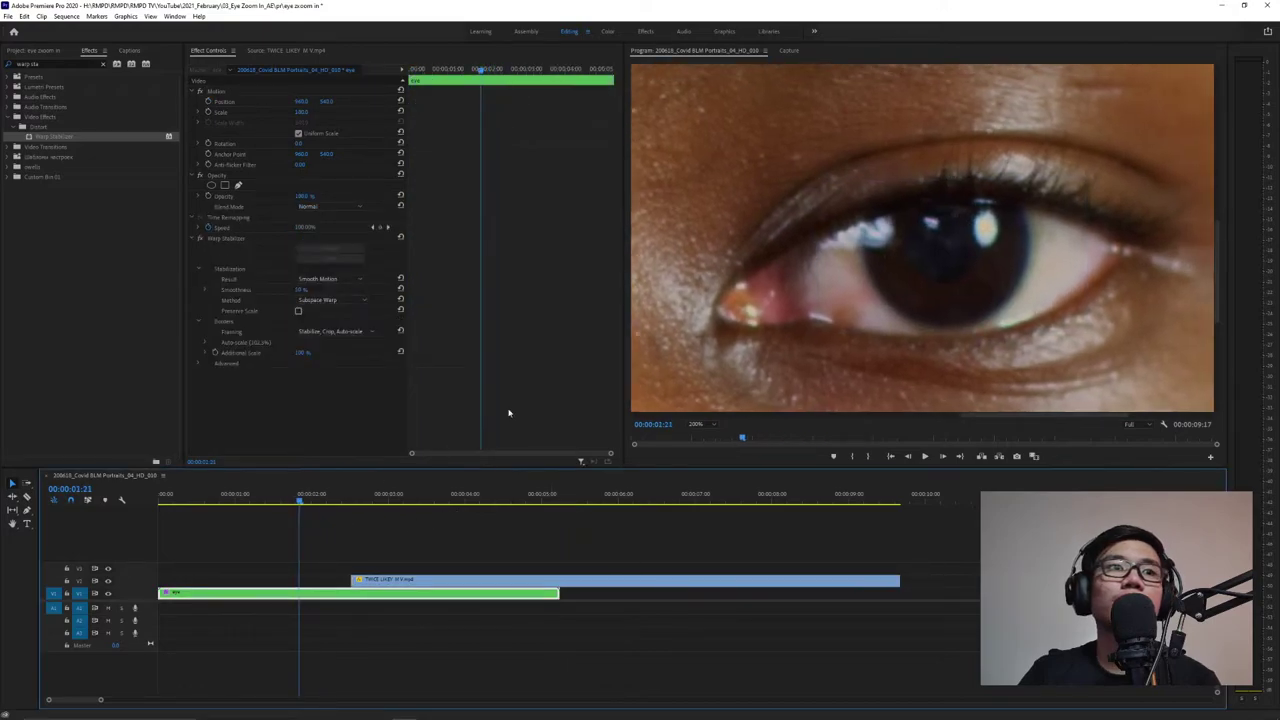
pyautogui.click(697, 424)
pyautogui.click(704, 440)
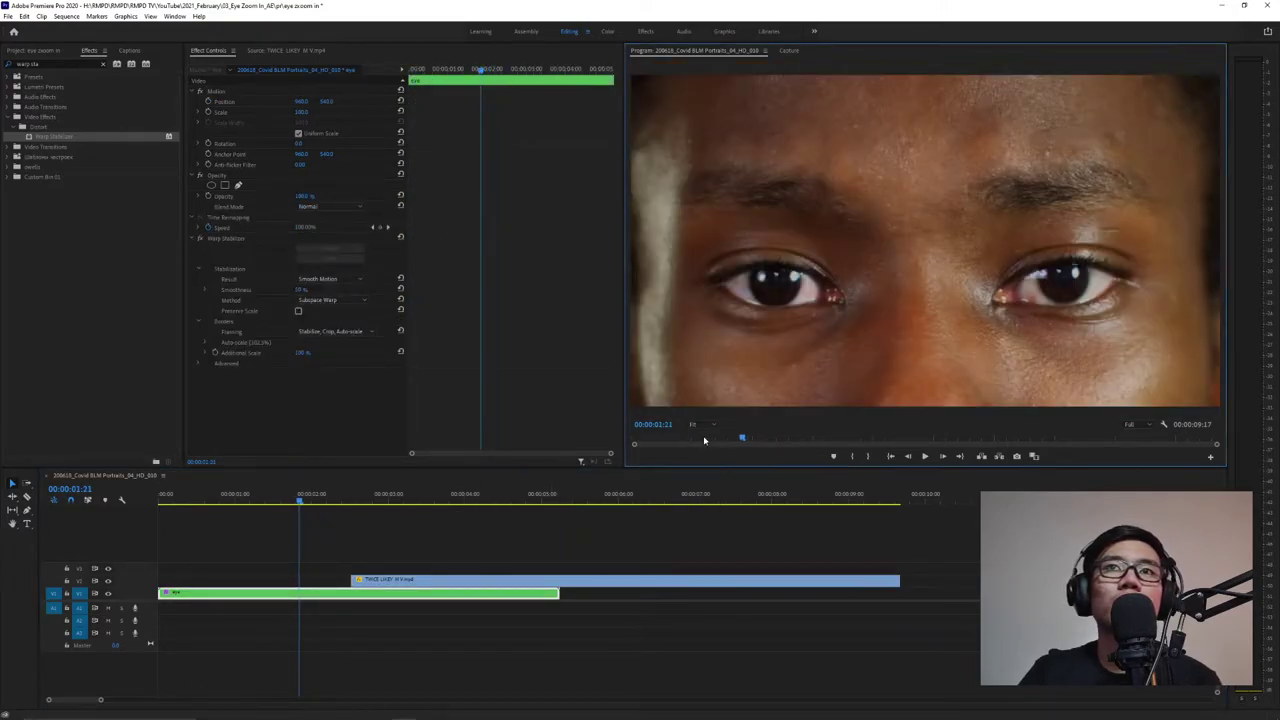
pyautogui.press('space')
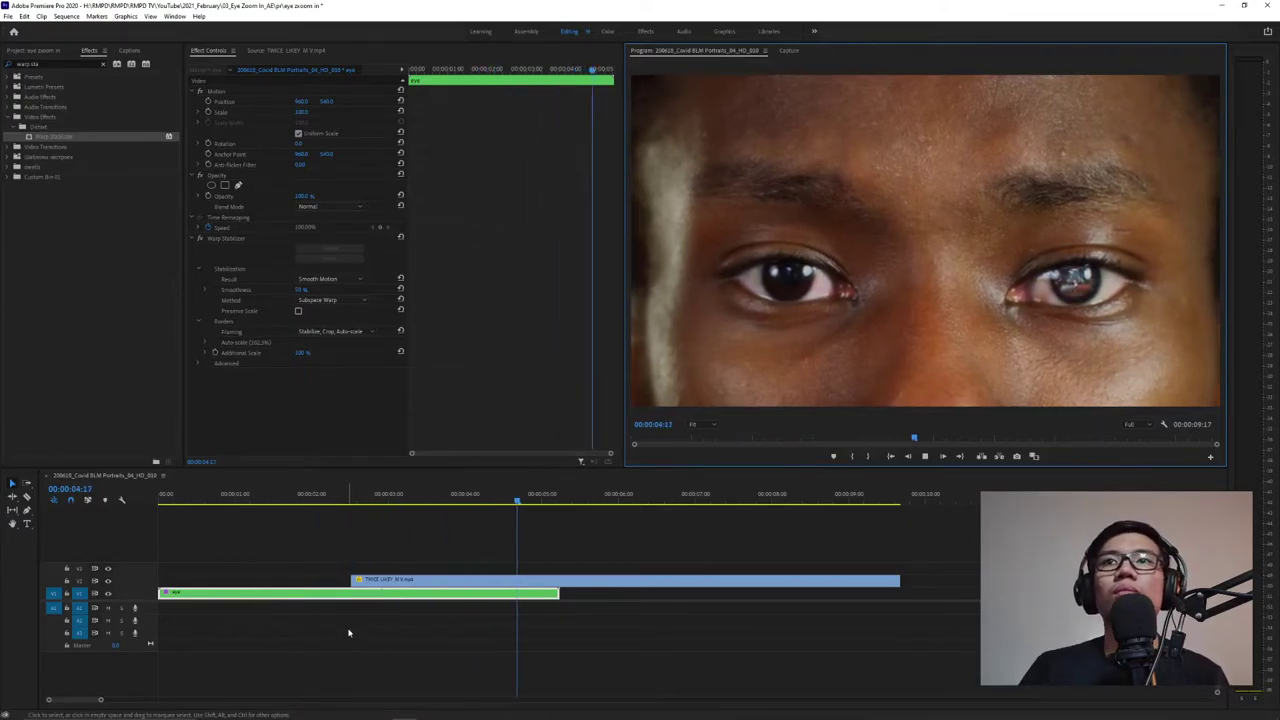
pyautogui.moveTo(434, 500); pyautogui.dragTo(358, 519)
# Start keyframing the V2 clip's Mask Opacity with a value of 0% at 00:00:02:13, viewing the eye at 200%.
pyautogui.click(700, 424)
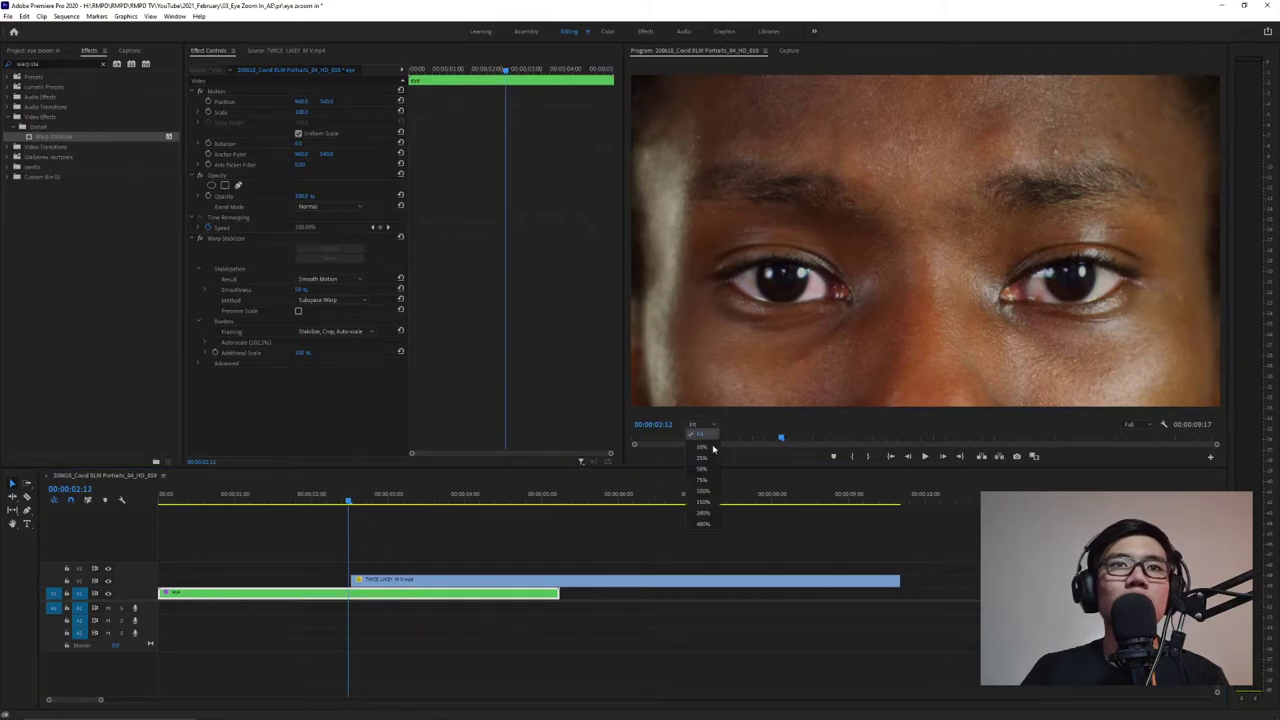
pyautogui.click(698, 512)
pyautogui.click(407, 562)
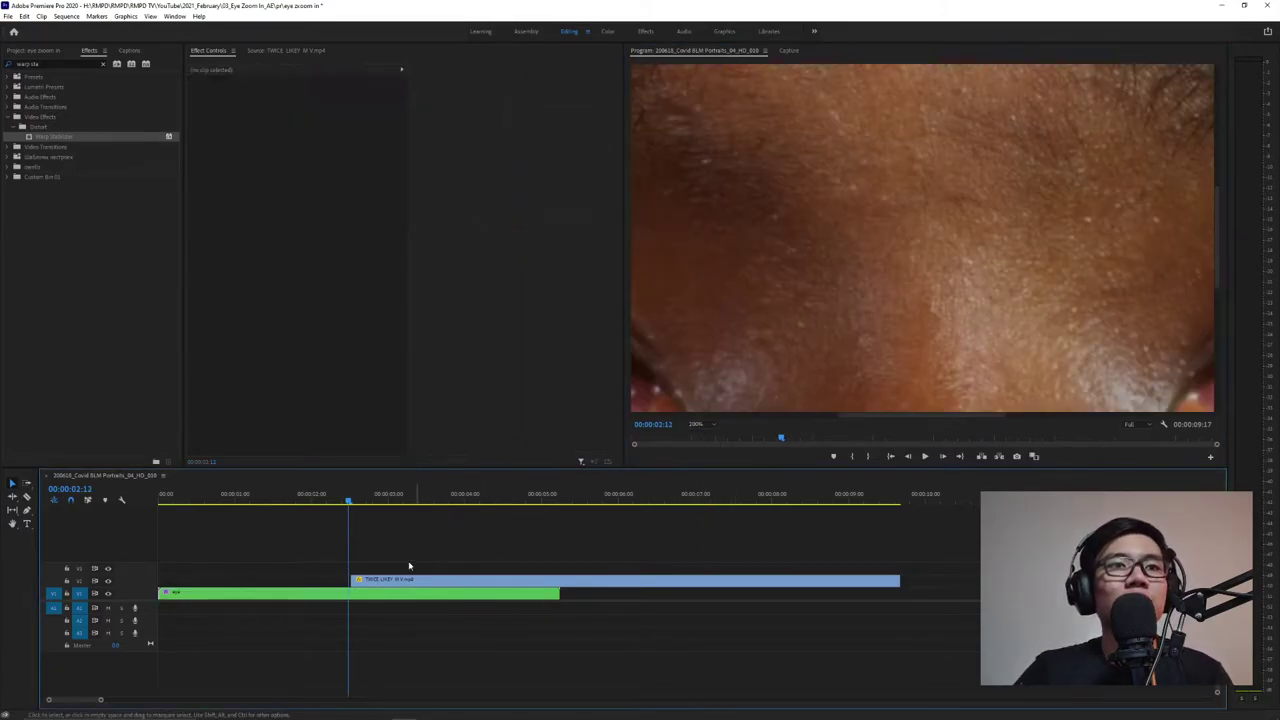
pyautogui.doubleClick(388, 594)
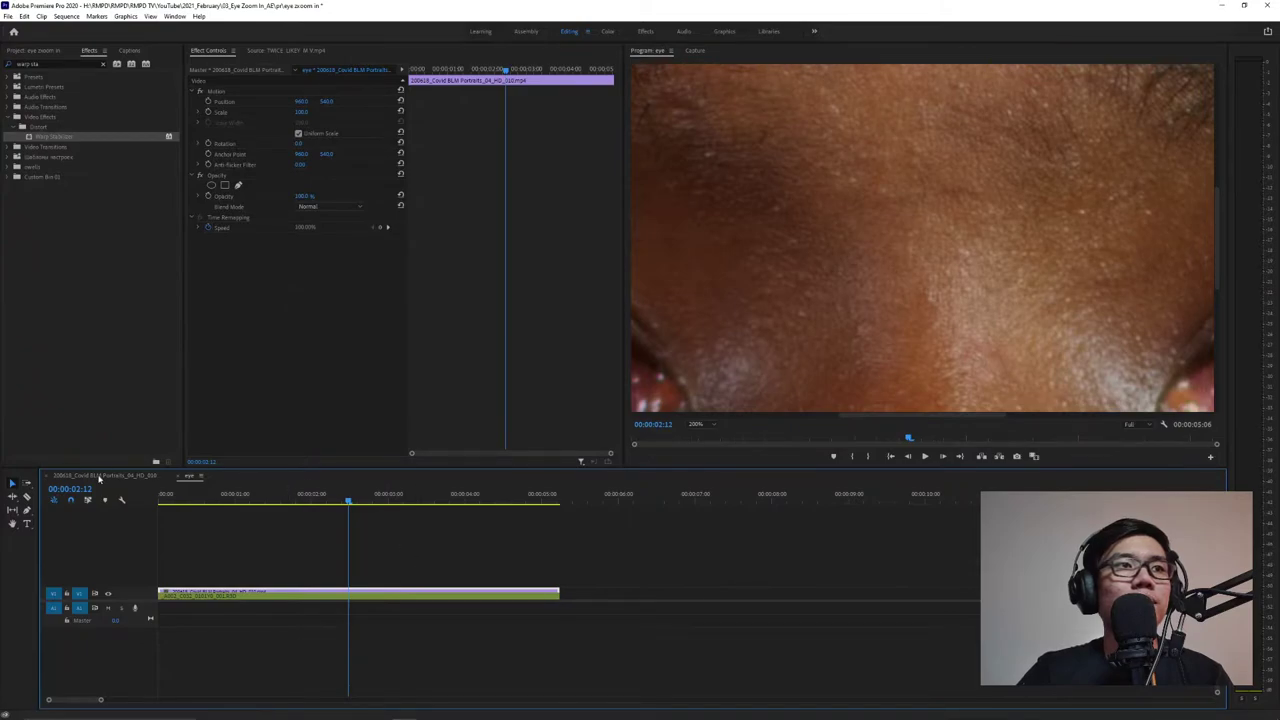
pyautogui.click(406, 581)
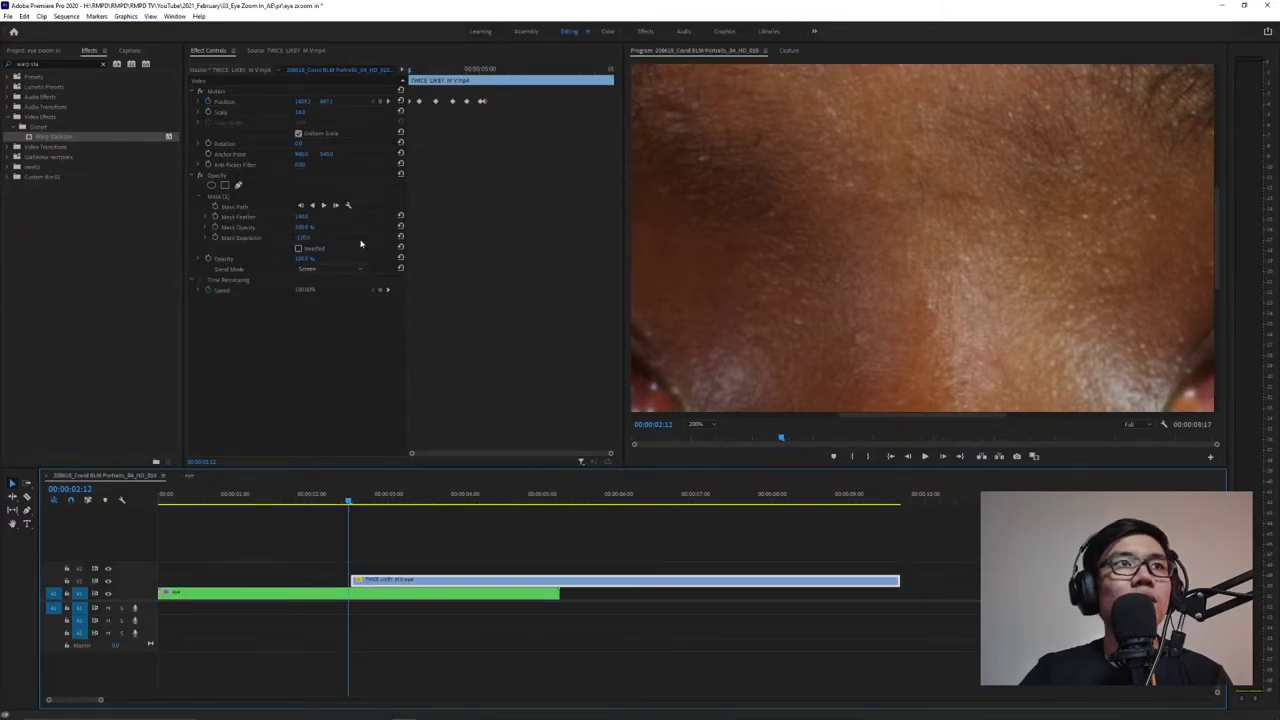
pyautogui.moveTo(972, 415); pyautogui.dragTo(1089, 418)
pyautogui.scroll(-3, 1205, 283)
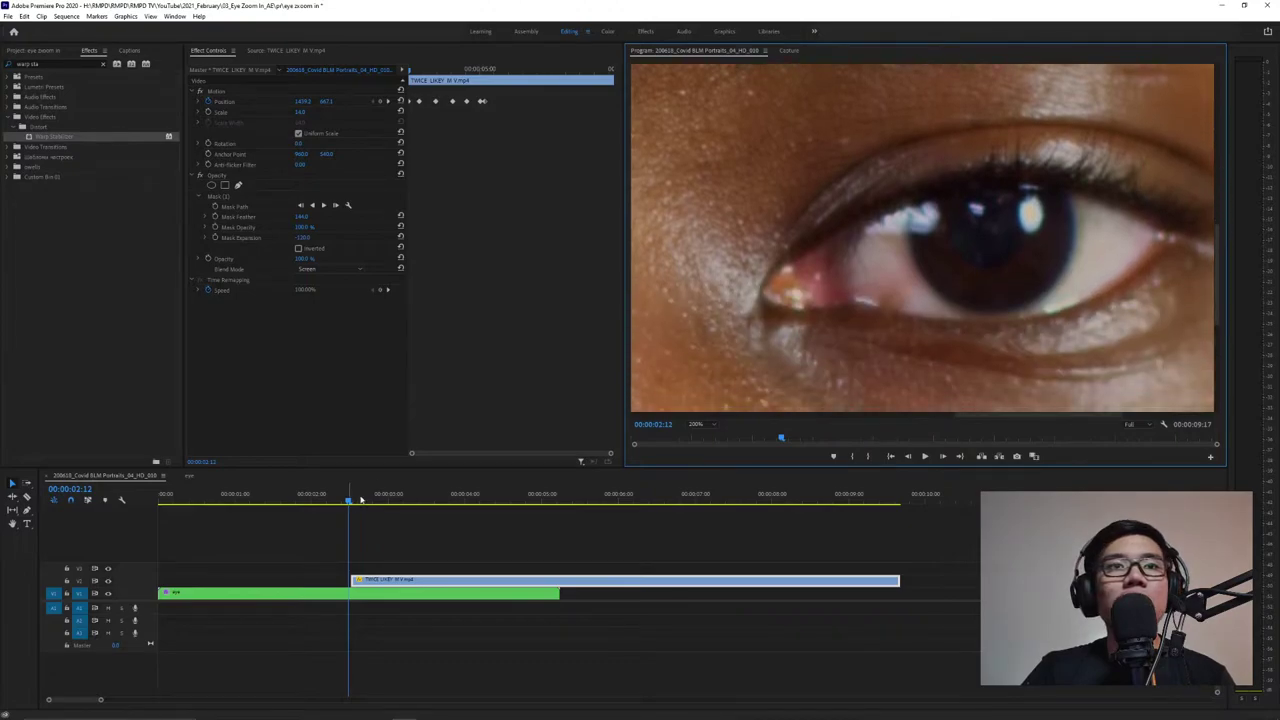
pyautogui.click(353, 504)
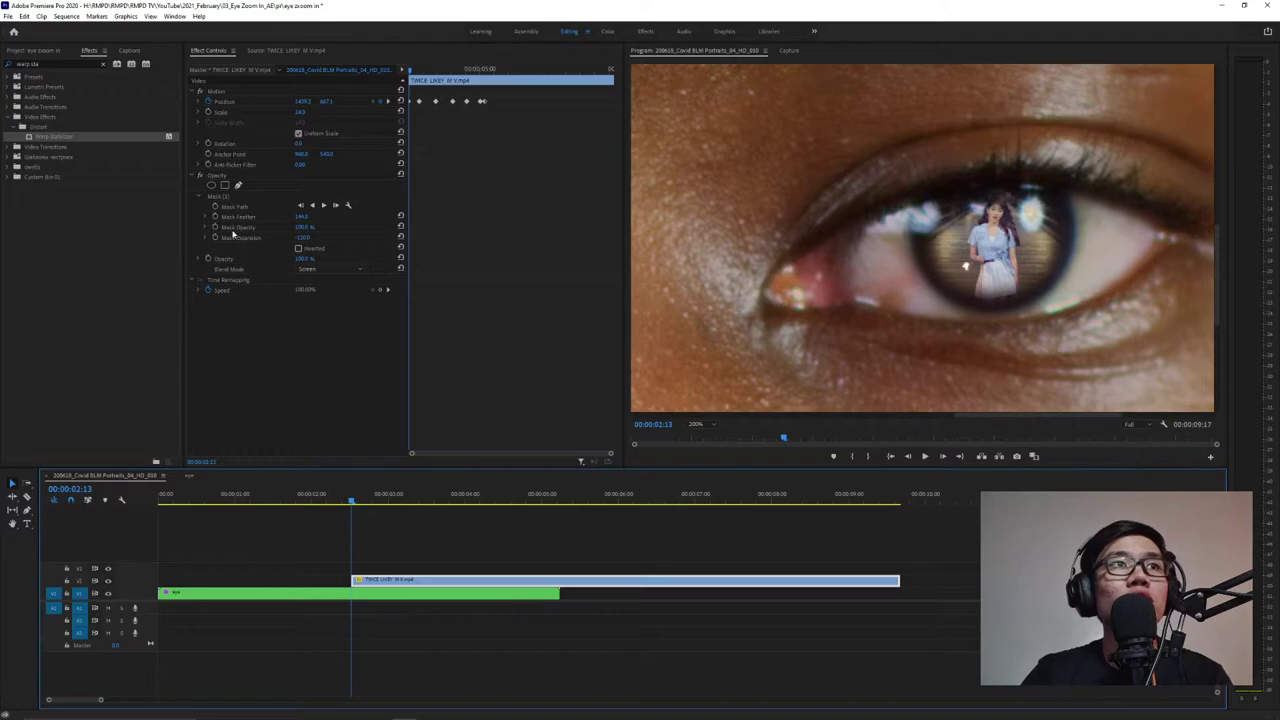
pyautogui.click(215, 227)
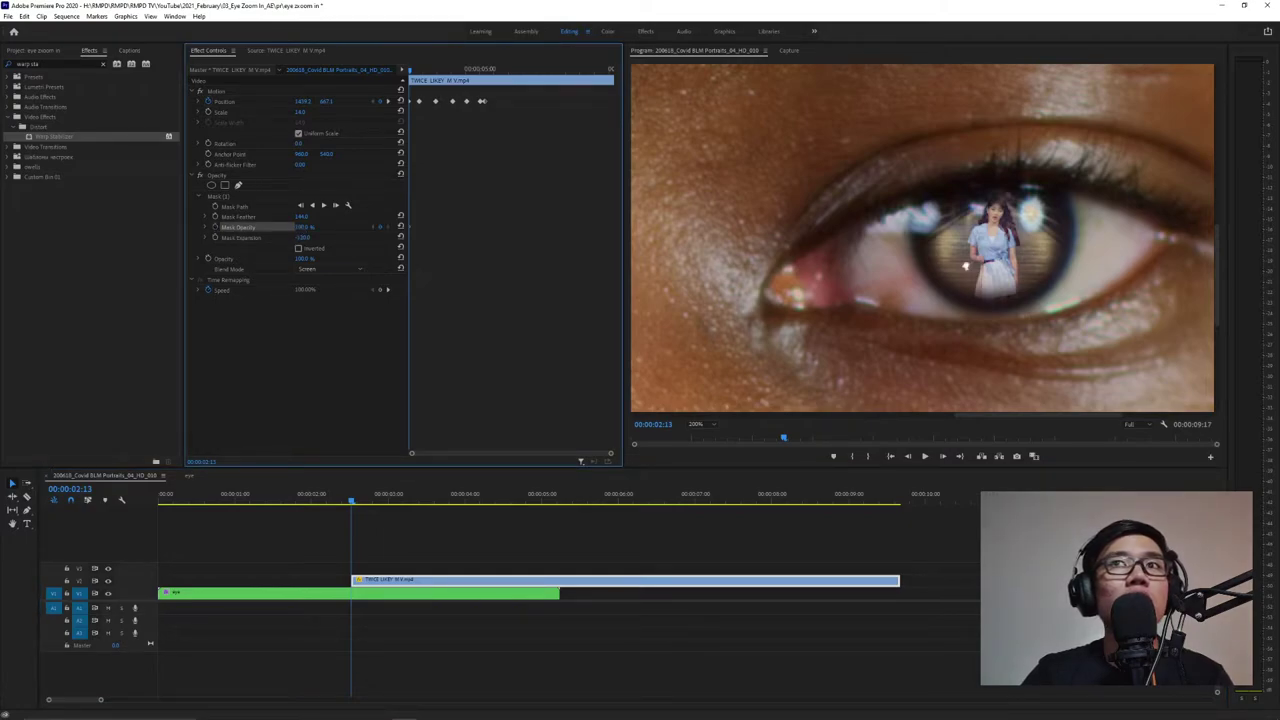
pyautogui.moveTo(305, 227); pyautogui.dragTo(290, 227)
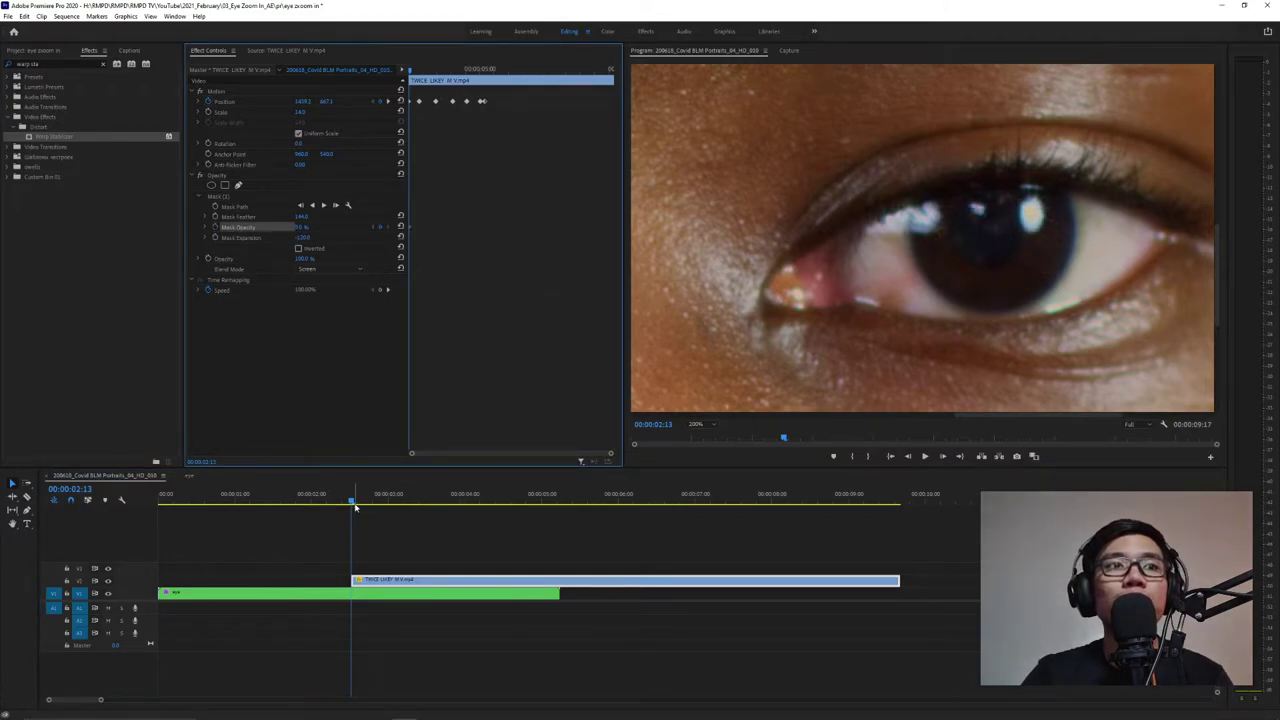
# Set the Mask Opacity to 50% at 00:00:03:00 and to 100% at 00:00:05:05.
pyautogui.moveTo(351, 505); pyautogui.dragTo(389, 509)
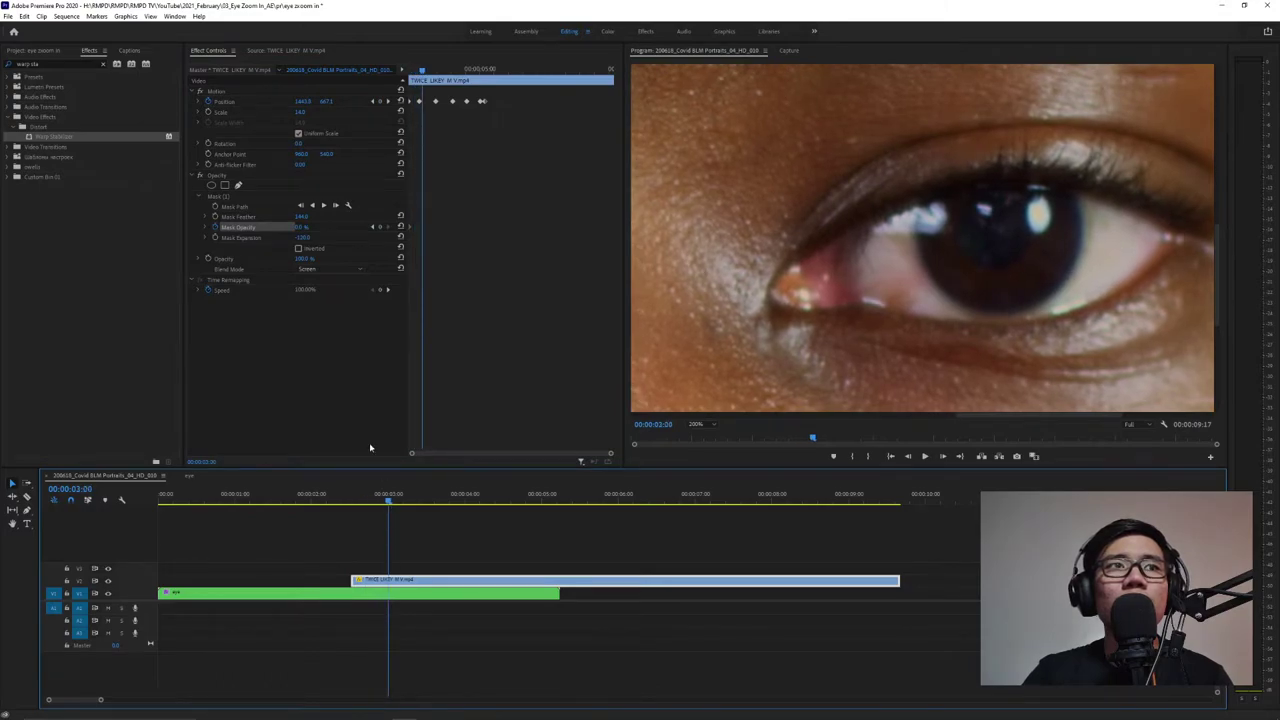
pyautogui.click(306, 227)
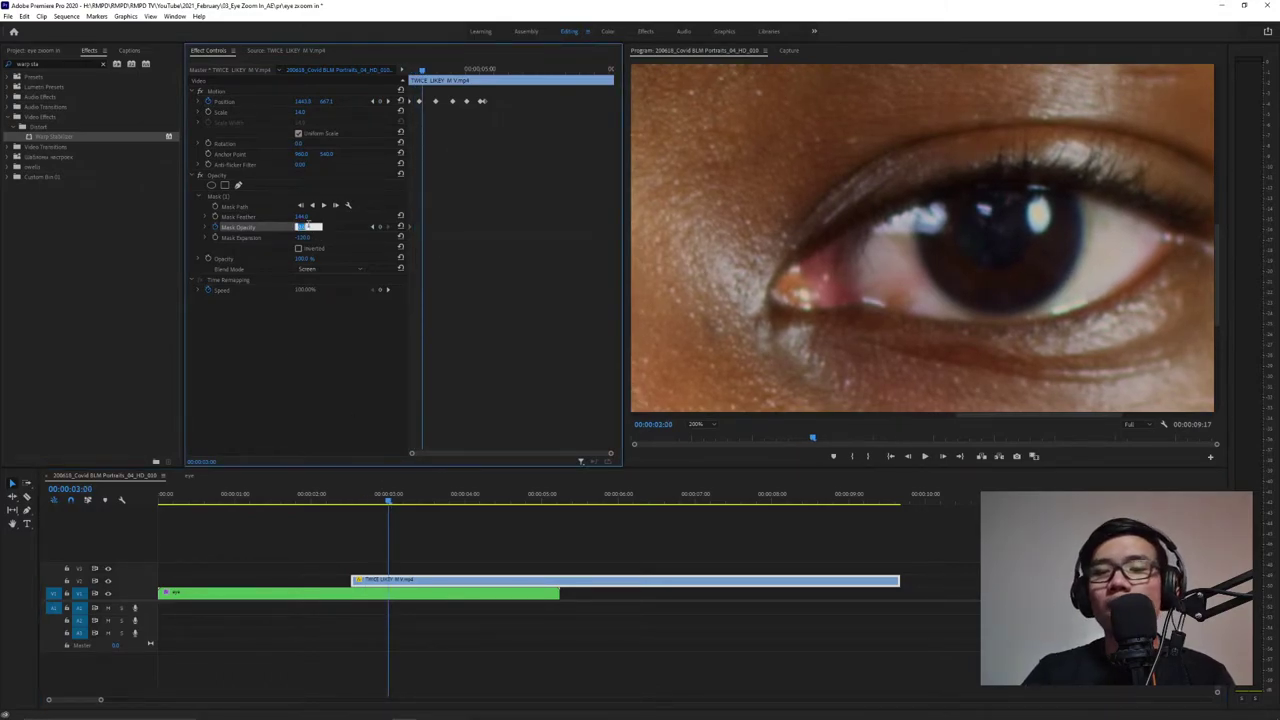
pyautogui.write('100')
pyautogui.press('Return')
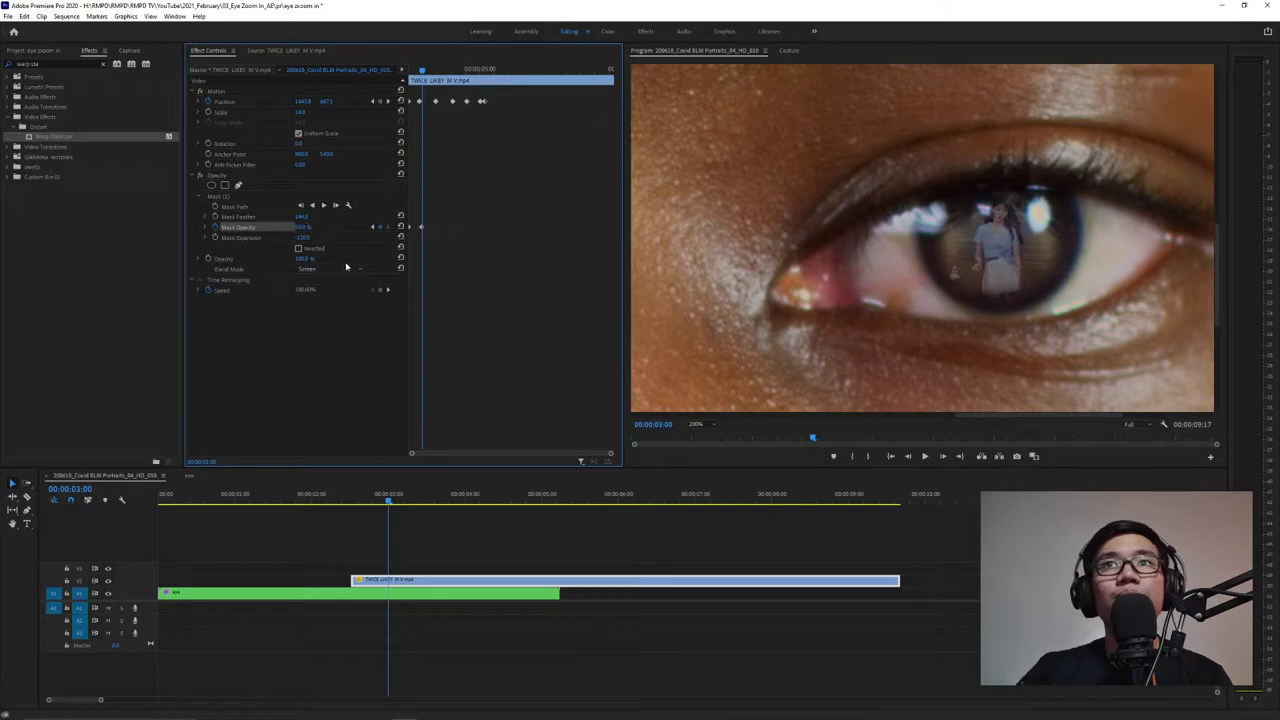
pyautogui.moveTo(407, 512); pyautogui.dragTo(558, 524)
pyautogui.click(306, 227)
pyautogui.write('50')
pyautogui.press('Return')
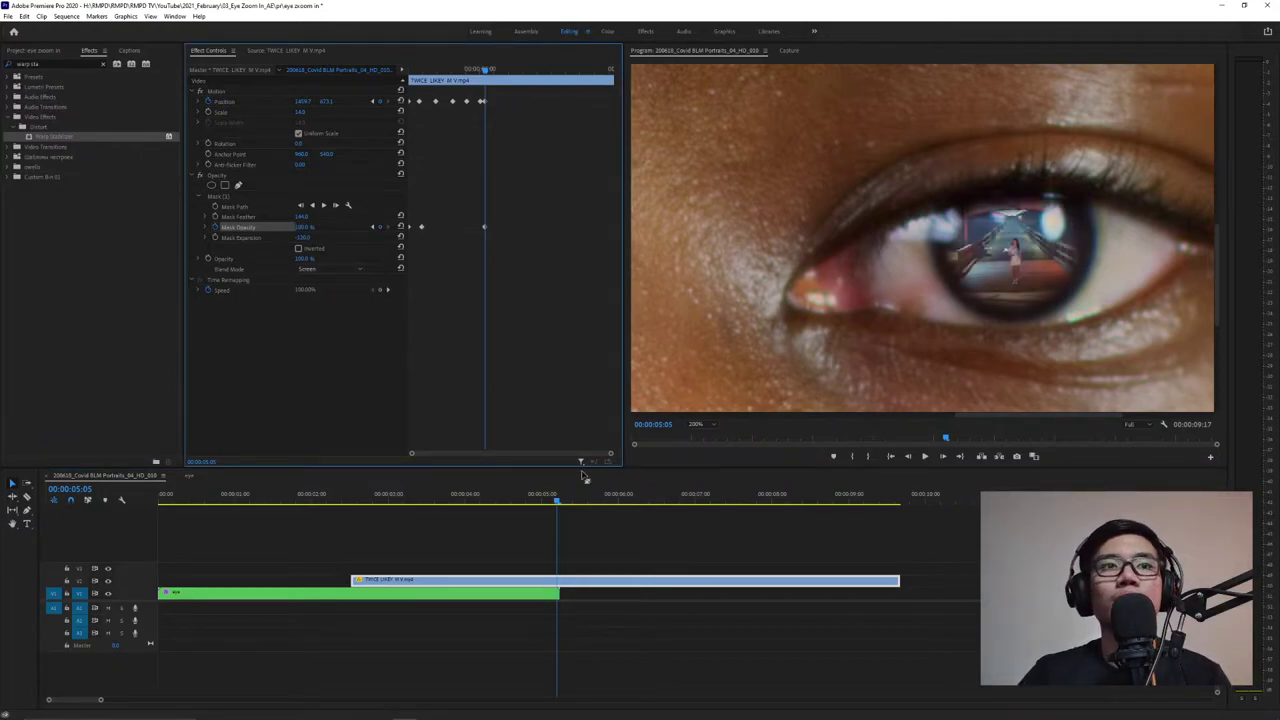
# Preview the fade-in, and move the middle Mask Opacity keyframe on the V2 clip to line up with the third Position keyframe.
pyautogui.moveTo(563, 506); pyautogui.dragTo(278, 505)
pyautogui.moveTo(427, 511); pyautogui.dragTo(397, 535)
pyautogui.click(420, 580)
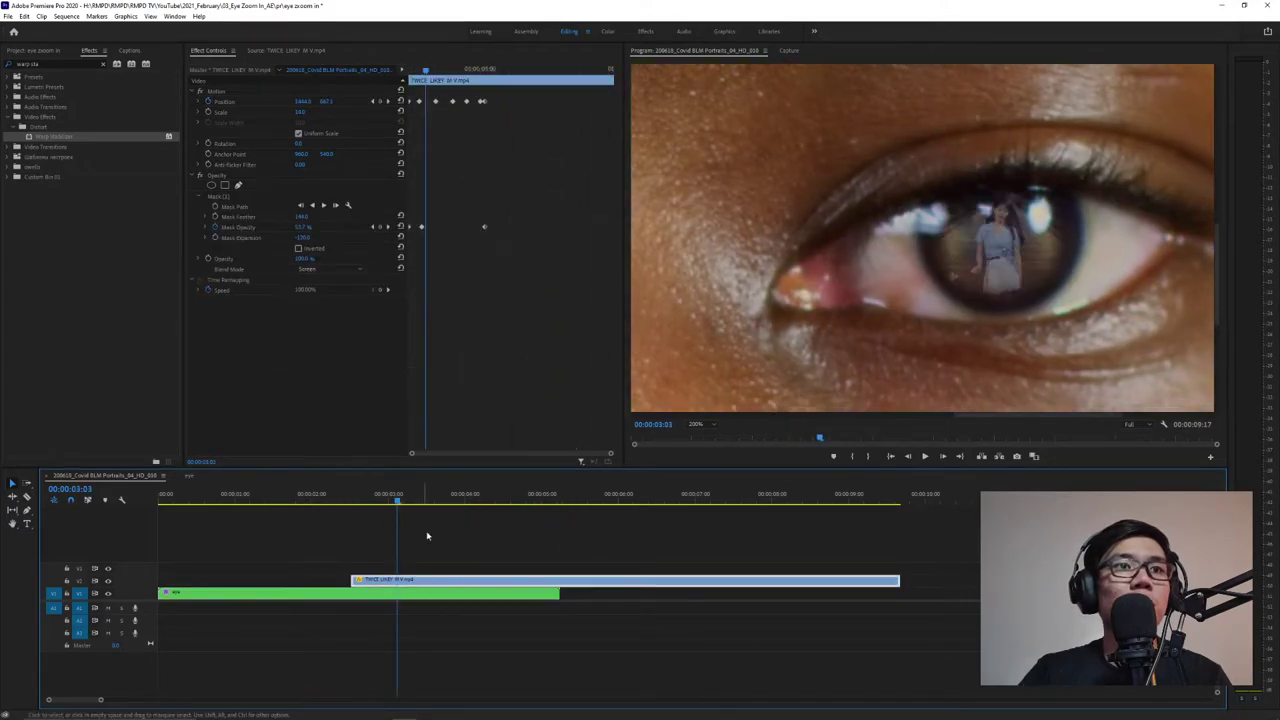
pyautogui.click(421, 227)
pyautogui.moveTo(424, 229); pyautogui.dragTo(435, 230)
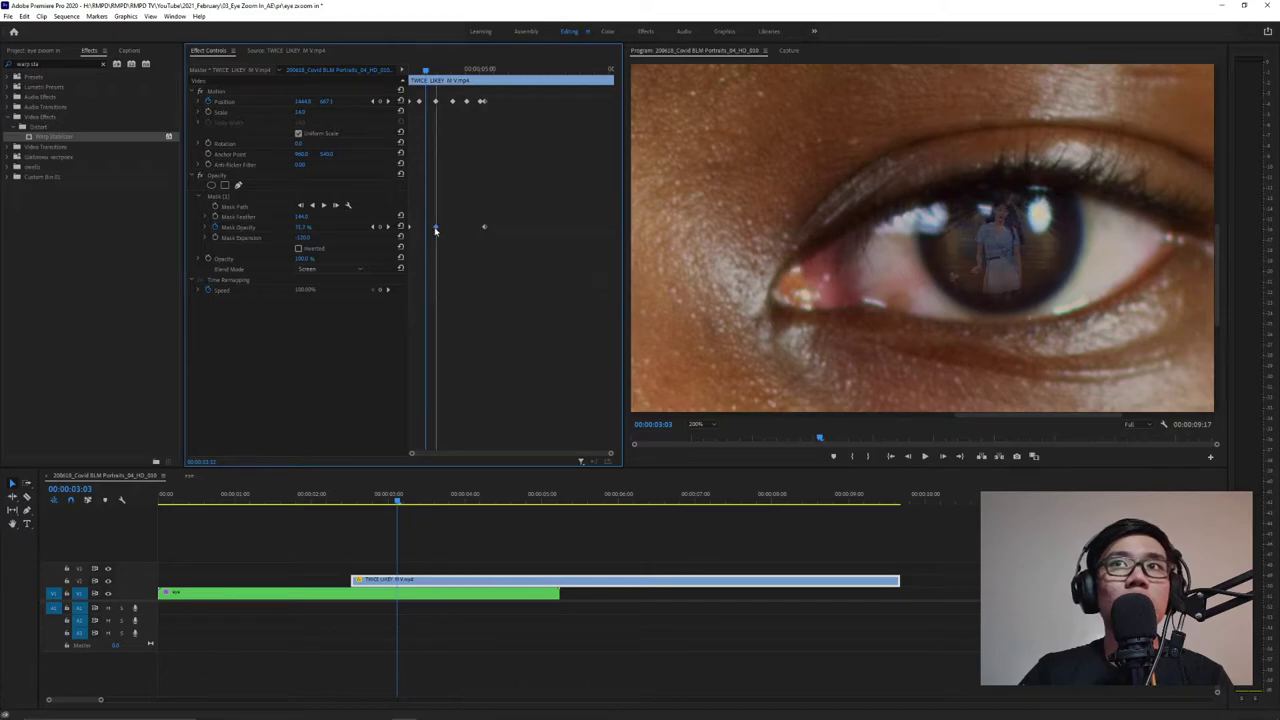
# Cut the V2 video clip where the eye clip ends, delete the excess part, and scrub through the result.
pyautogui.moveTo(397, 501); pyautogui.dragTo(558, 506)
pyautogui.press('c')
pyautogui.click(558, 581)
pyautogui.press('v')
pyautogui.click(593, 580)
pyautogui.press('Delete')
pyautogui.moveTo(533, 505); pyautogui.dragTo(355, 508)
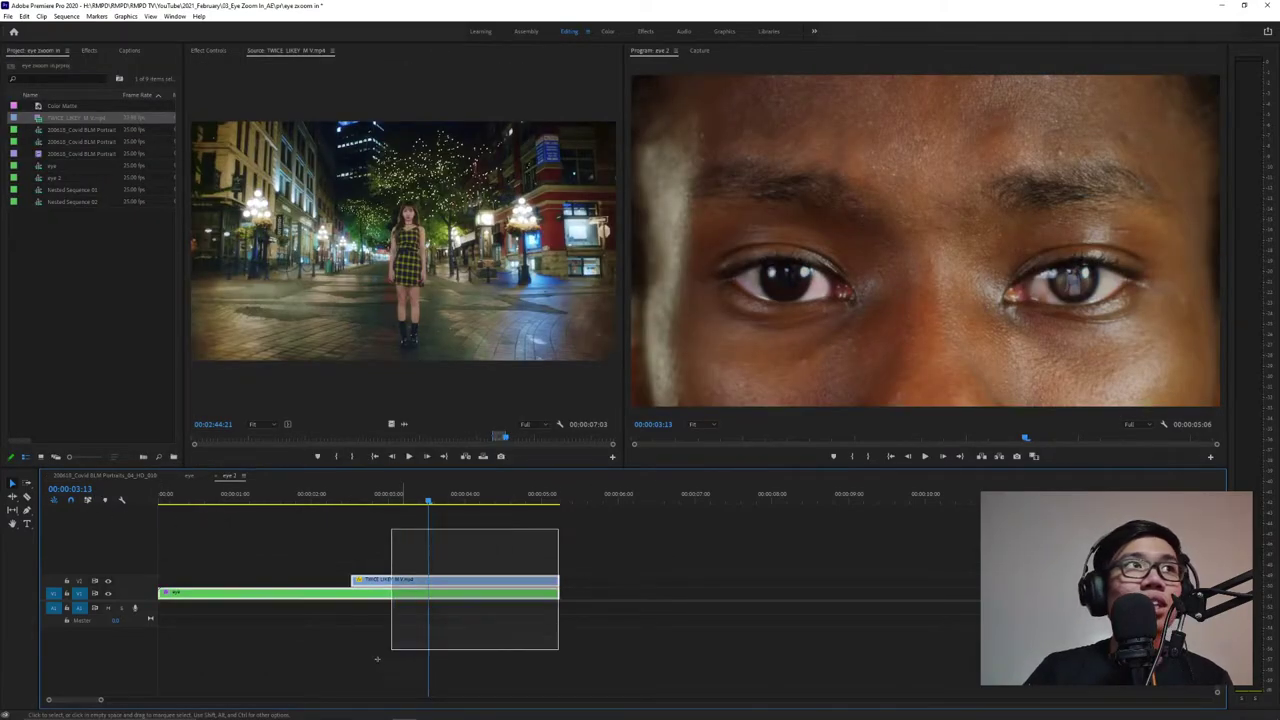
# Nest the eye clip and the masked video clip above it as a sequence named "eye 3".
pyautogui.moveTo(560, 530); pyautogui.dragTo(372, 662)
pyautogui.rightClick(435, 594)
pyautogui.moveTo(337, 554); pyautogui.dragTo(456, 694)
pyautogui.rightClick(501, 594)
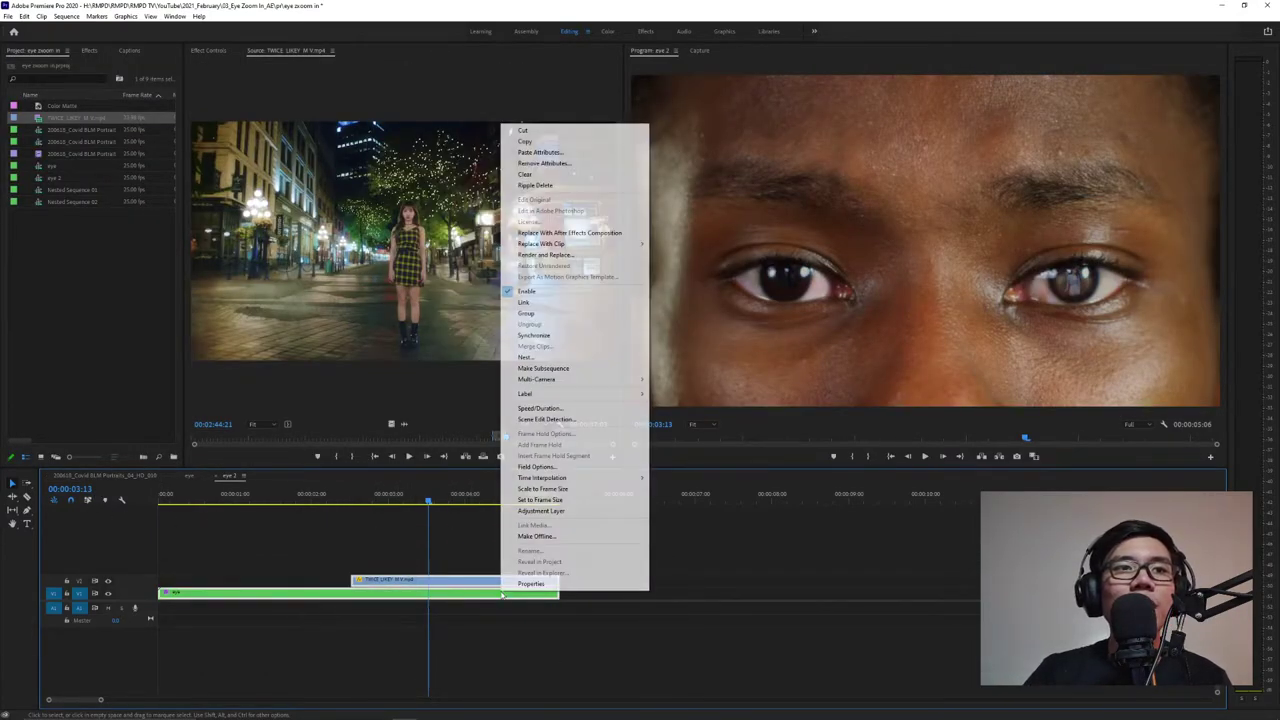
pyautogui.click(544, 359)
pyautogui.write('eye 3')
pyautogui.press('Return')
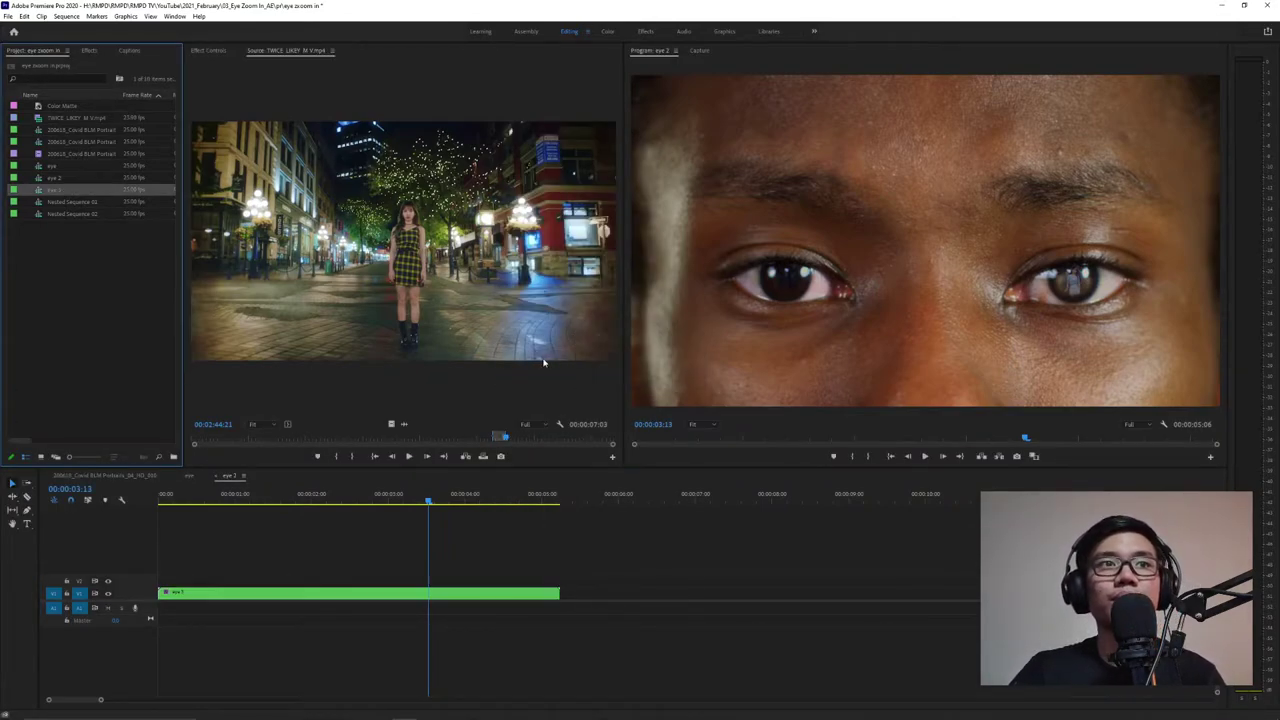
# Place the playhead at the start of the nested eye 3 clip, at 00:00:00:00.
pyautogui.click(204, 510)
pyautogui.click(172, 510)
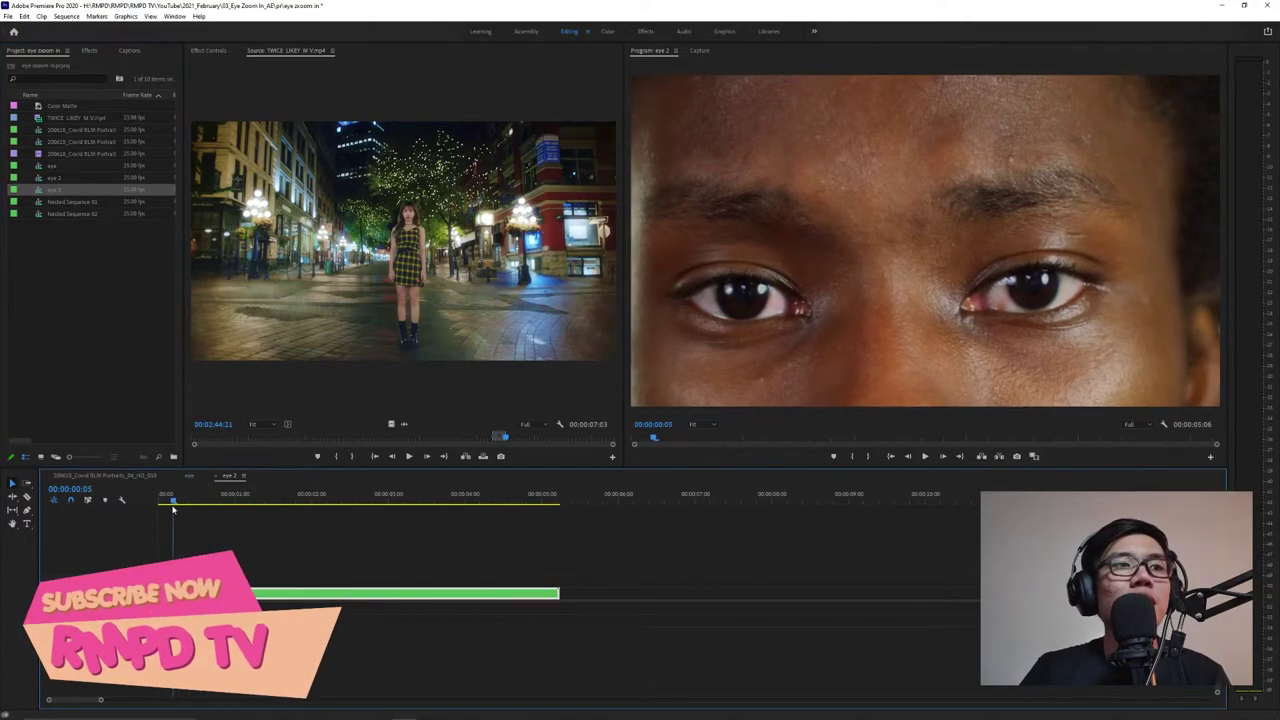
pyautogui.moveTo(172, 510); pyautogui.dragTo(145, 513)
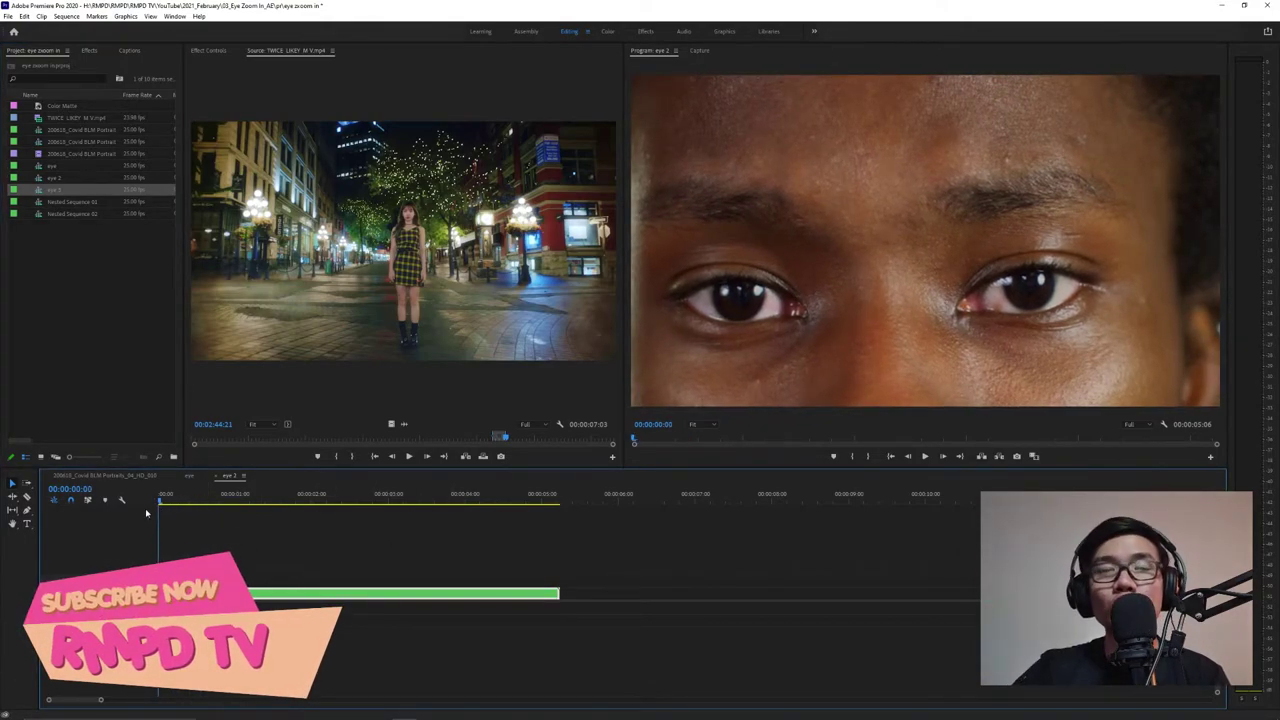
# Enable Scale and Anchor Point keyframes on the nested eye 3 clip at 00:00:02:19.
pyautogui.press('space')
pyautogui.moveTo(238, 512); pyautogui.dragTo(370, 533)
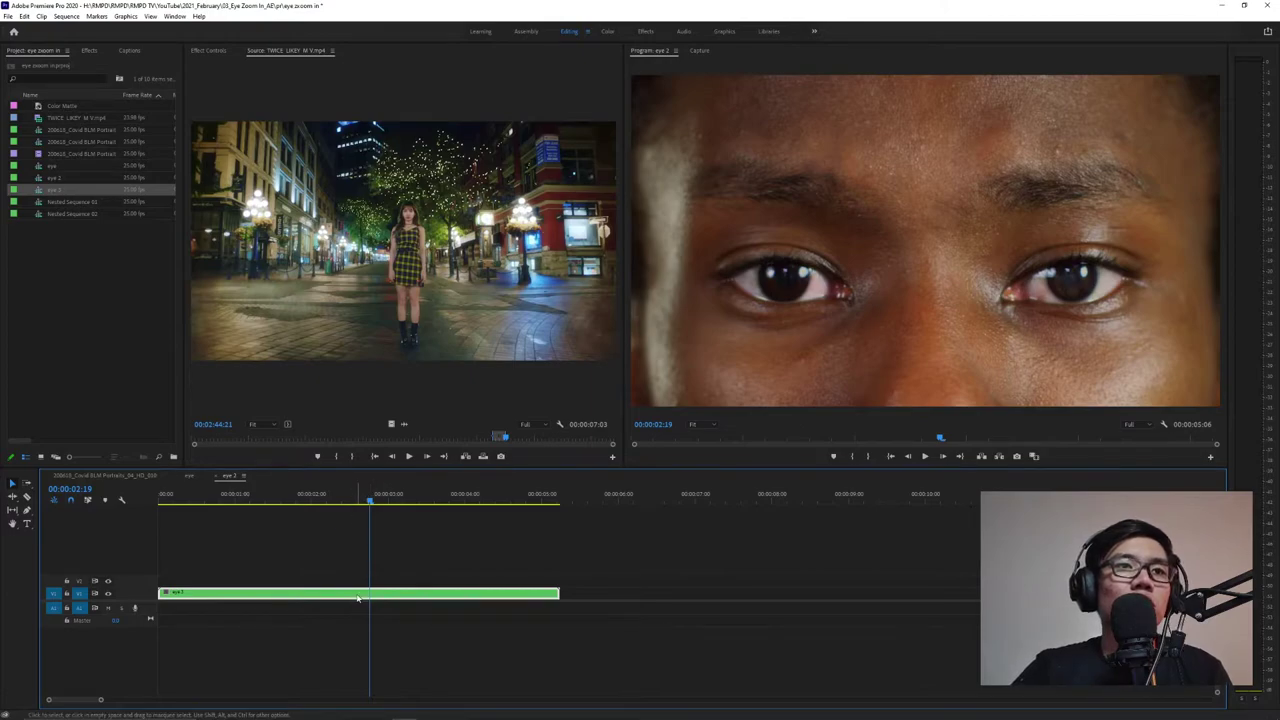
pyautogui.click(211, 50)
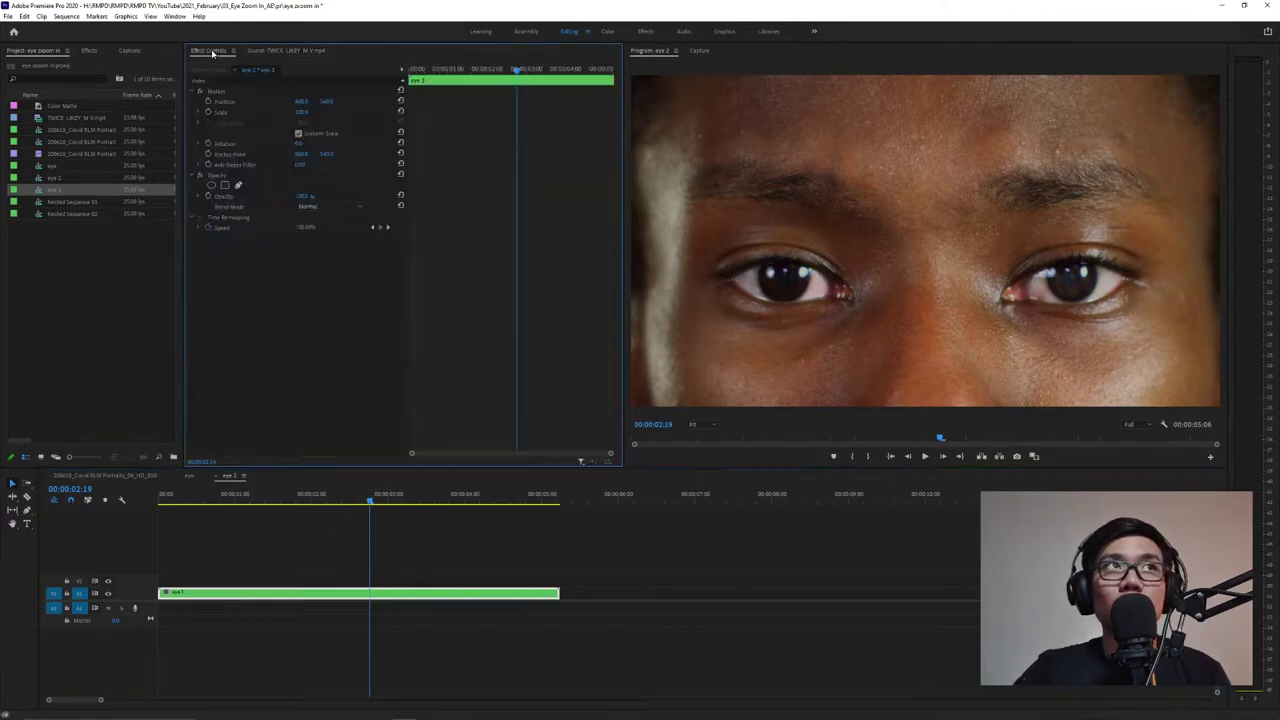
pyautogui.click(208, 112)
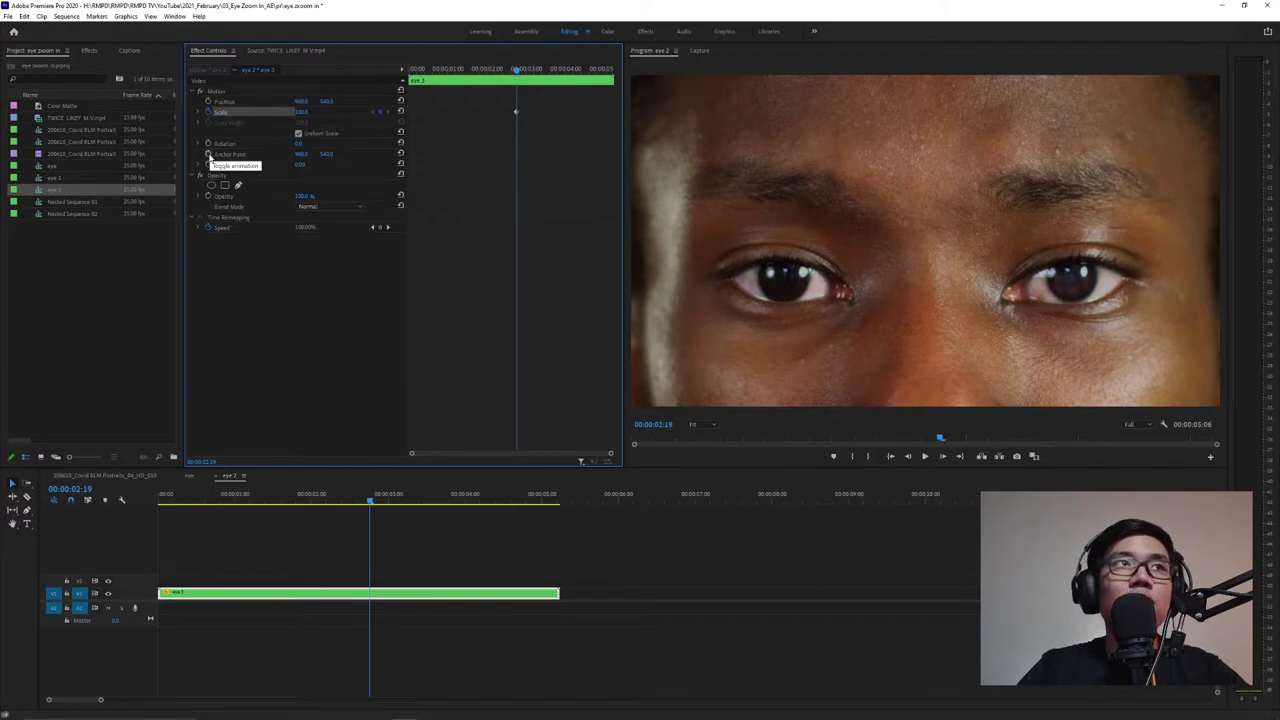
pyautogui.click(208, 154)
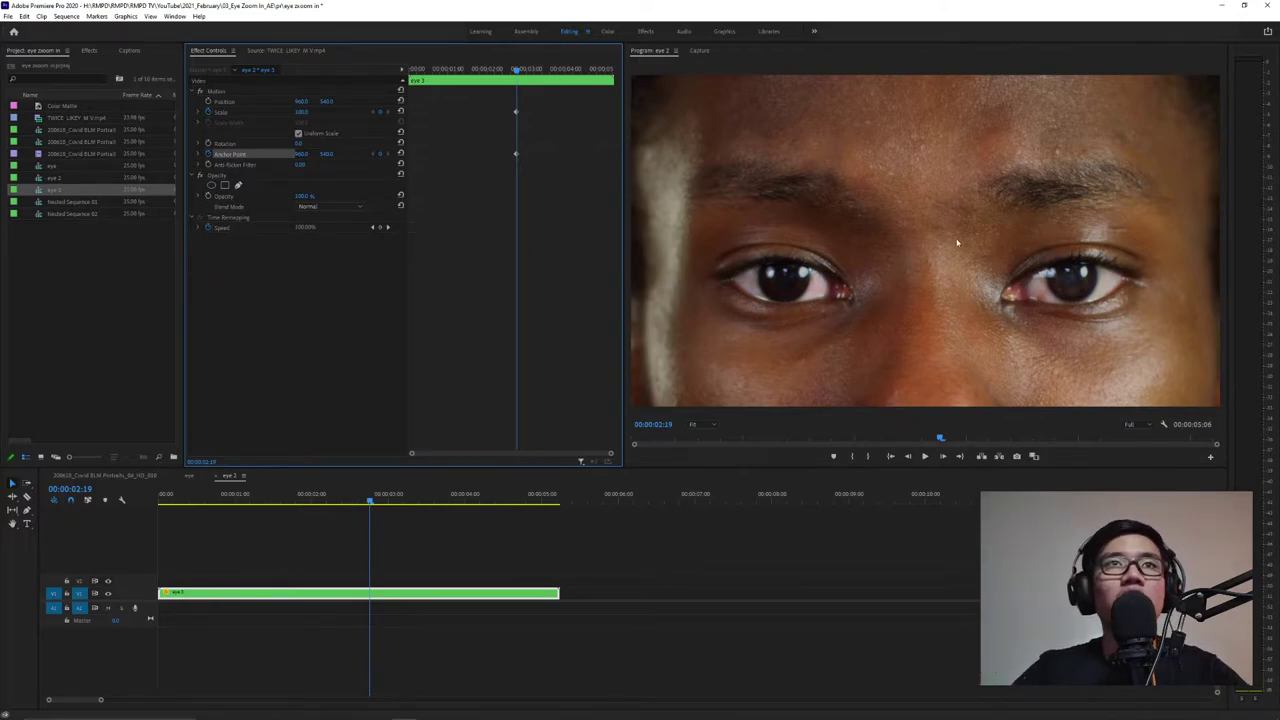
# Try scaling the clip without Anchor Point keyframes, reset Scale to 100, and re-enable Anchor Point animation.
pyautogui.click(208, 158)
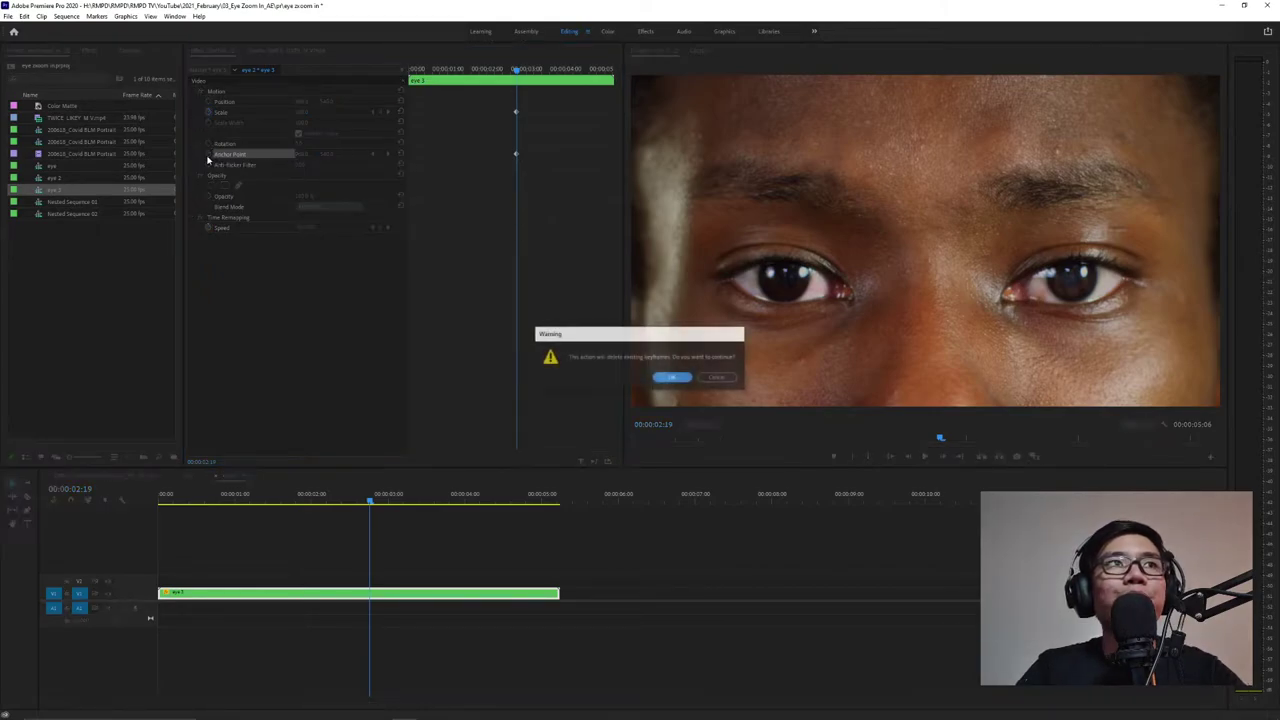
pyautogui.click(673, 377)
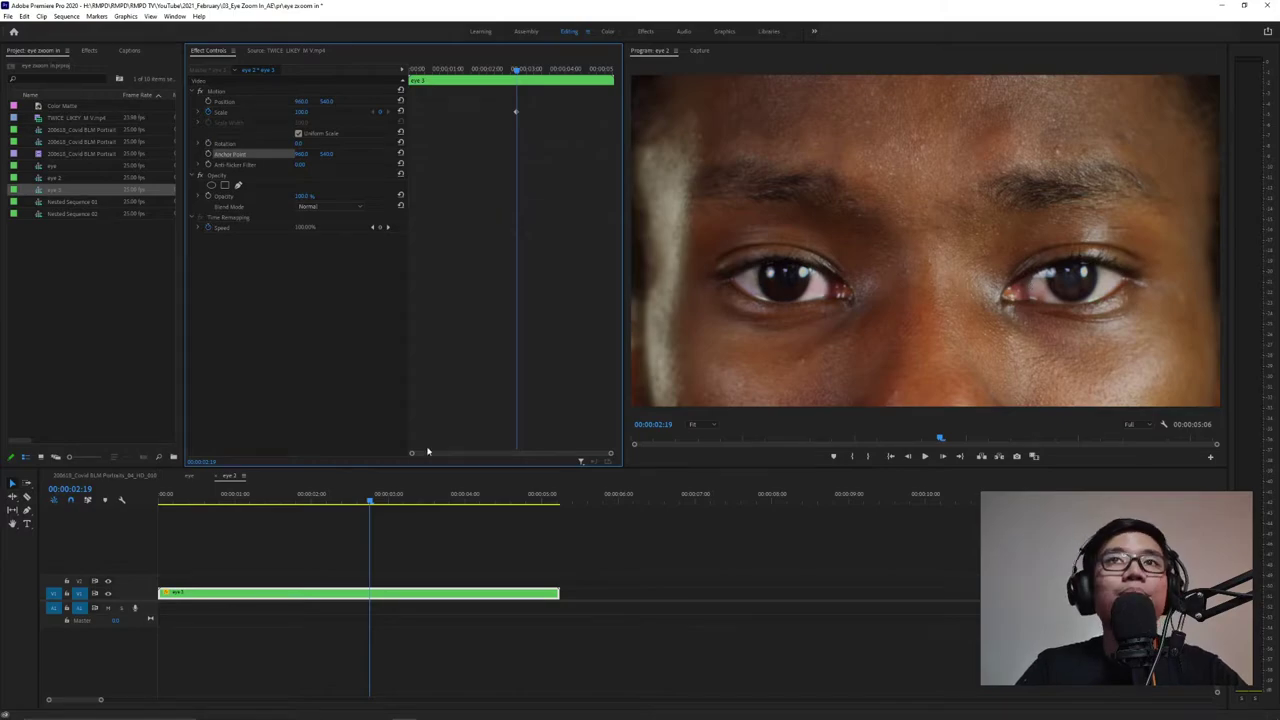
pyautogui.click(298, 133)
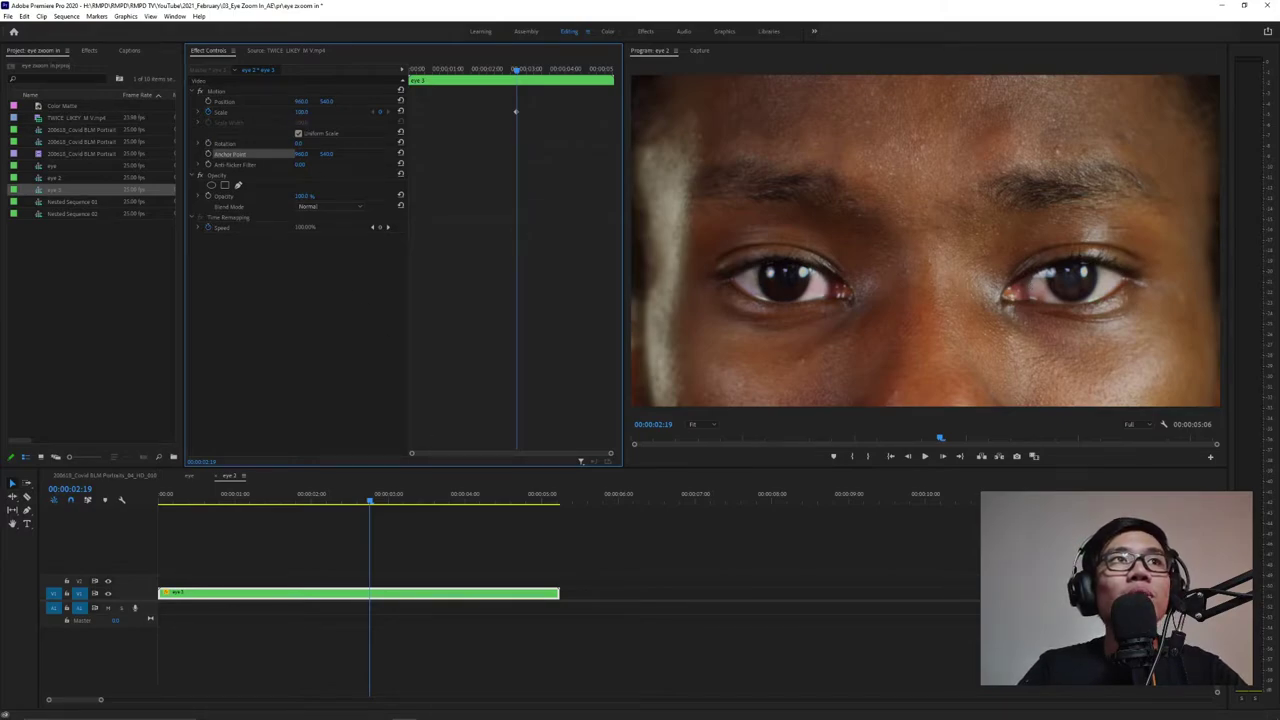
pyautogui.moveTo(300, 112); pyautogui.dragTo(350, 112)
pyautogui.click(311, 112)
pyautogui.write('100')
pyautogui.press('Return')
pyautogui.click(207, 154)
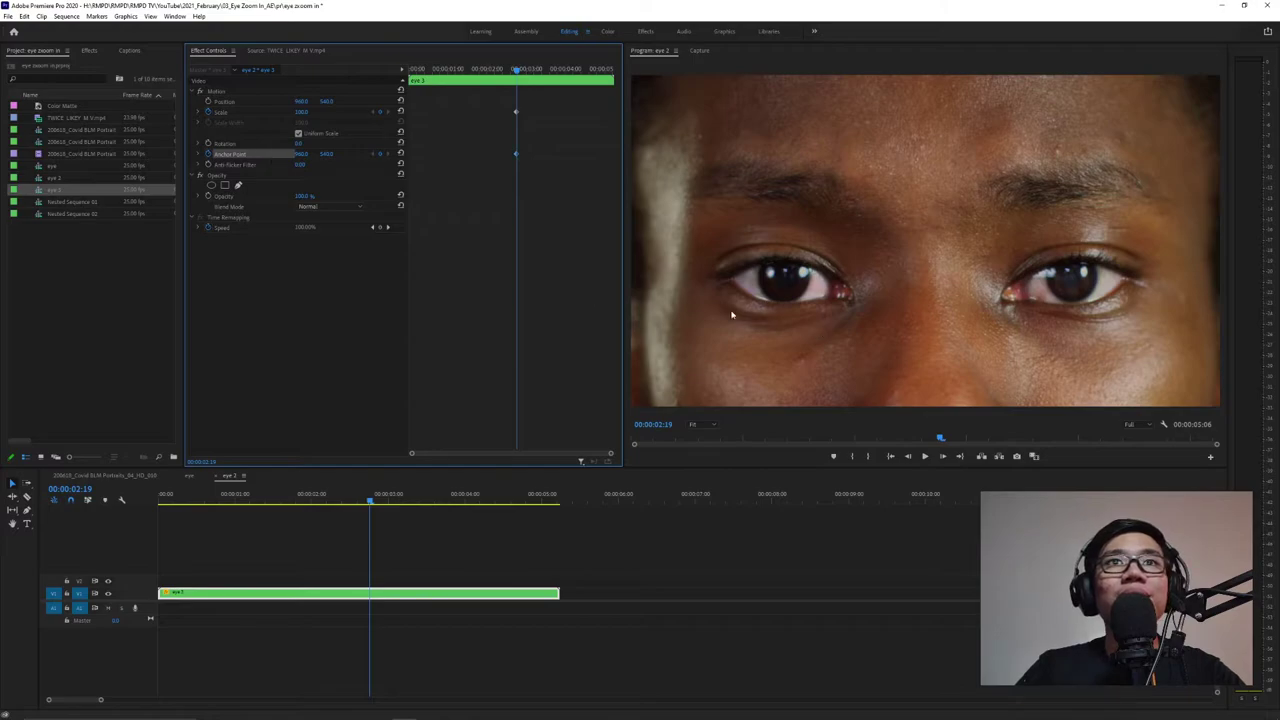
# Move the nested clip's anchor point onto the pupil of the eye that contains the second video.
pyautogui.click(731, 315)
pyautogui.click(232, 156)
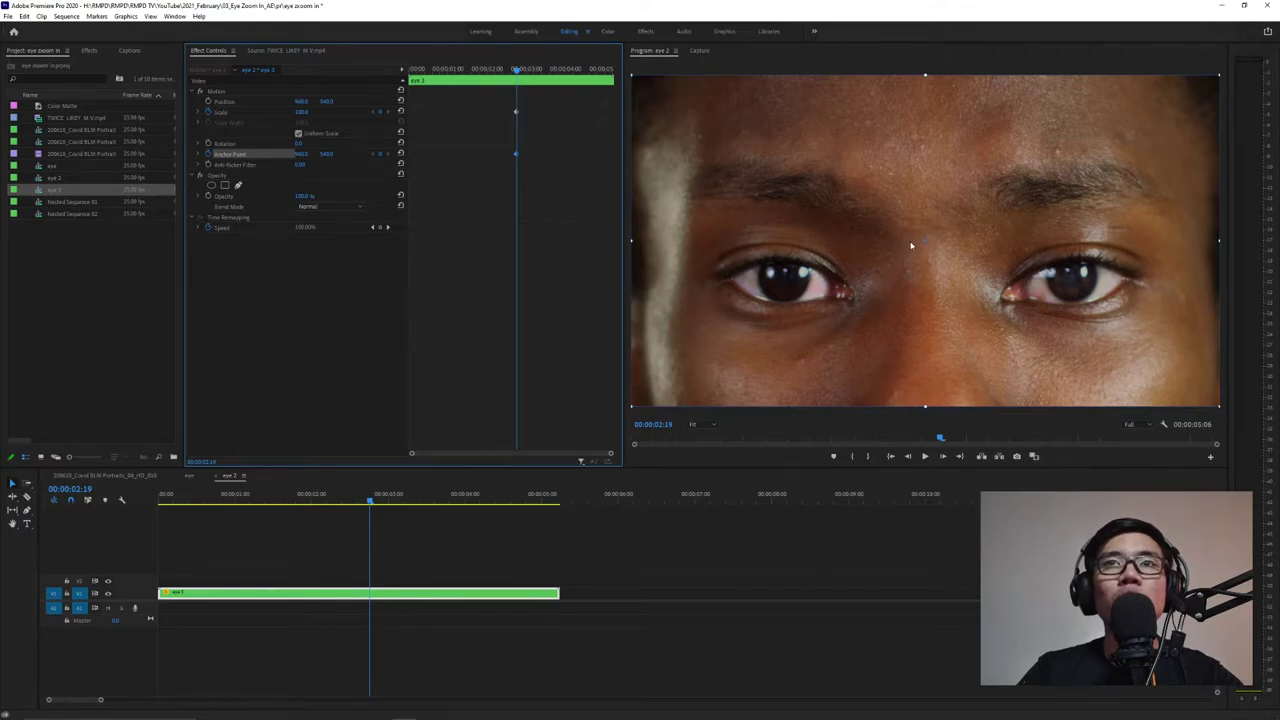
pyautogui.moveTo(928, 246); pyautogui.dragTo(1074, 286)
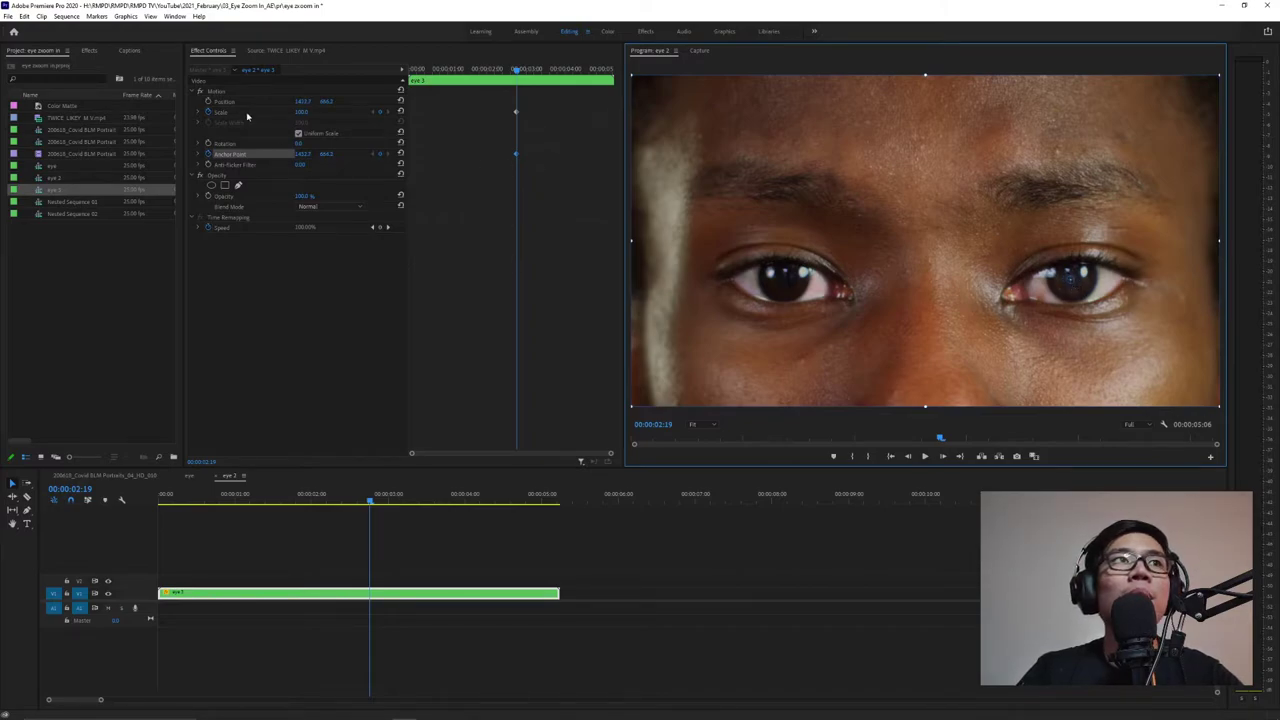
# Test the zoom into the pupil by scaling the clip up, and reset Scale to 100.
pyautogui.click(300, 114)
pyautogui.moveTo(301, 112); pyautogui.dragTo(785, 112)
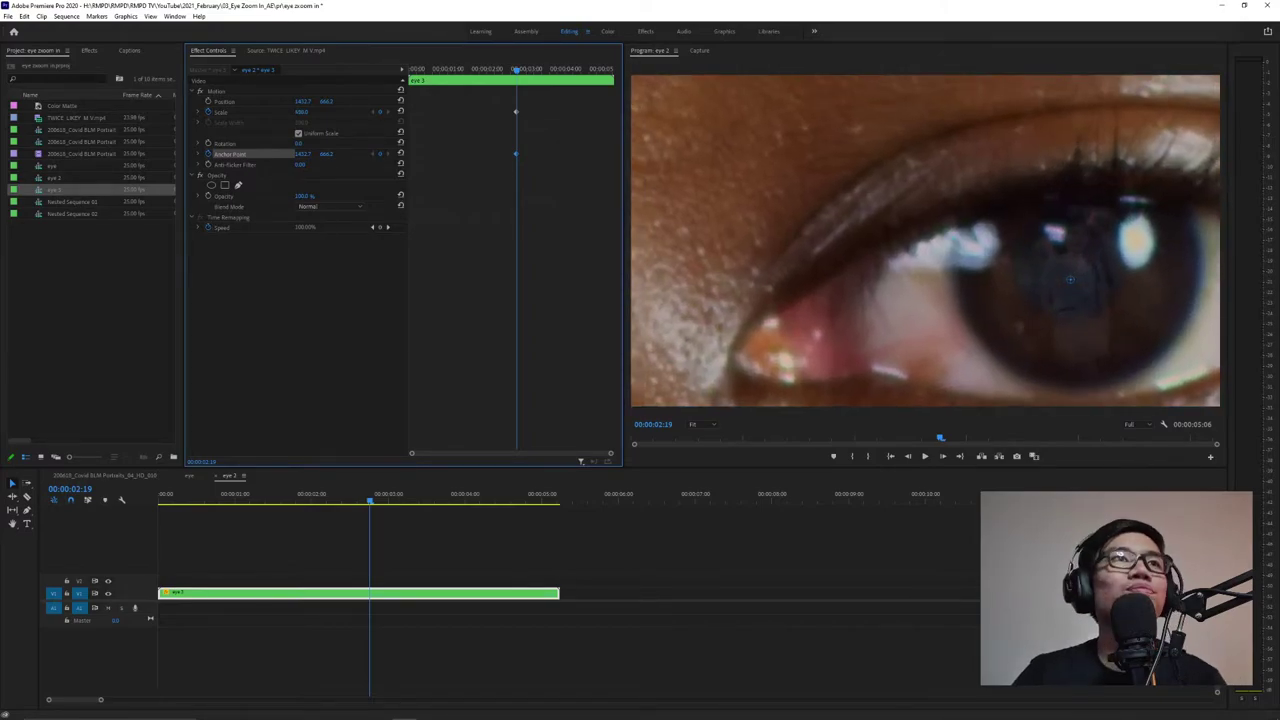
pyautogui.click(307, 112)
pyautogui.write('100')
pyautogui.press('Return')
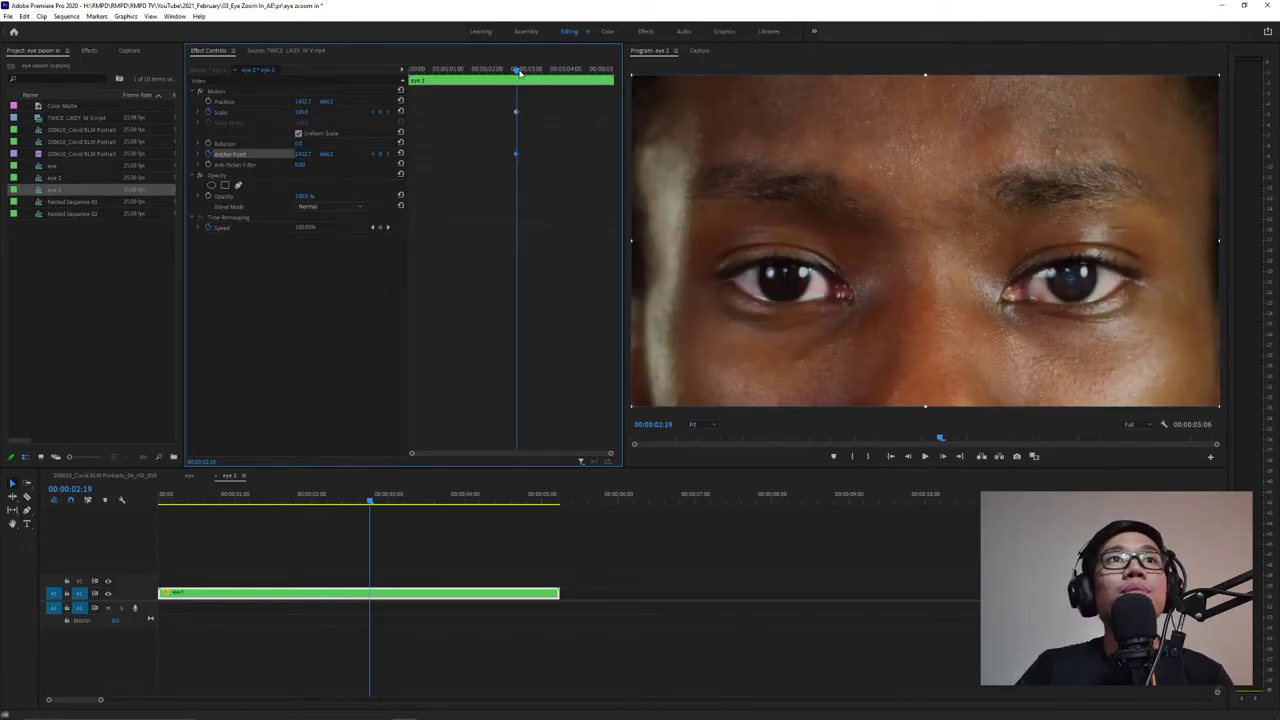
# At 00:00:05:05, raise the eye 3 clip's Scale to about 650 and shift its Anchor Point to centre the iris in the frame.
pyautogui.moveTo(519, 73); pyautogui.dragTo(615, 94)
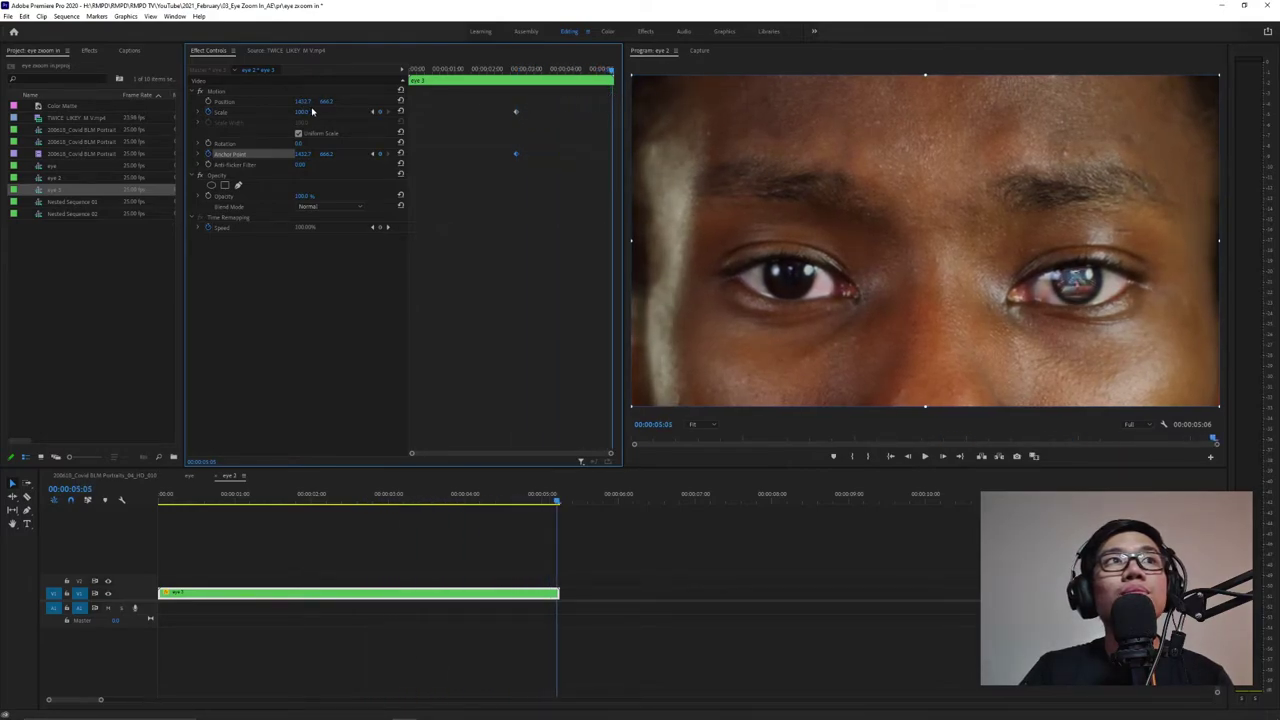
pyautogui.moveTo(301, 112); pyautogui.dragTo(737, 112)
pyautogui.moveTo(415, 111); pyautogui.dragTo(455, 111)
pyautogui.moveTo(303, 112); pyautogui.dragTo(308, 112)
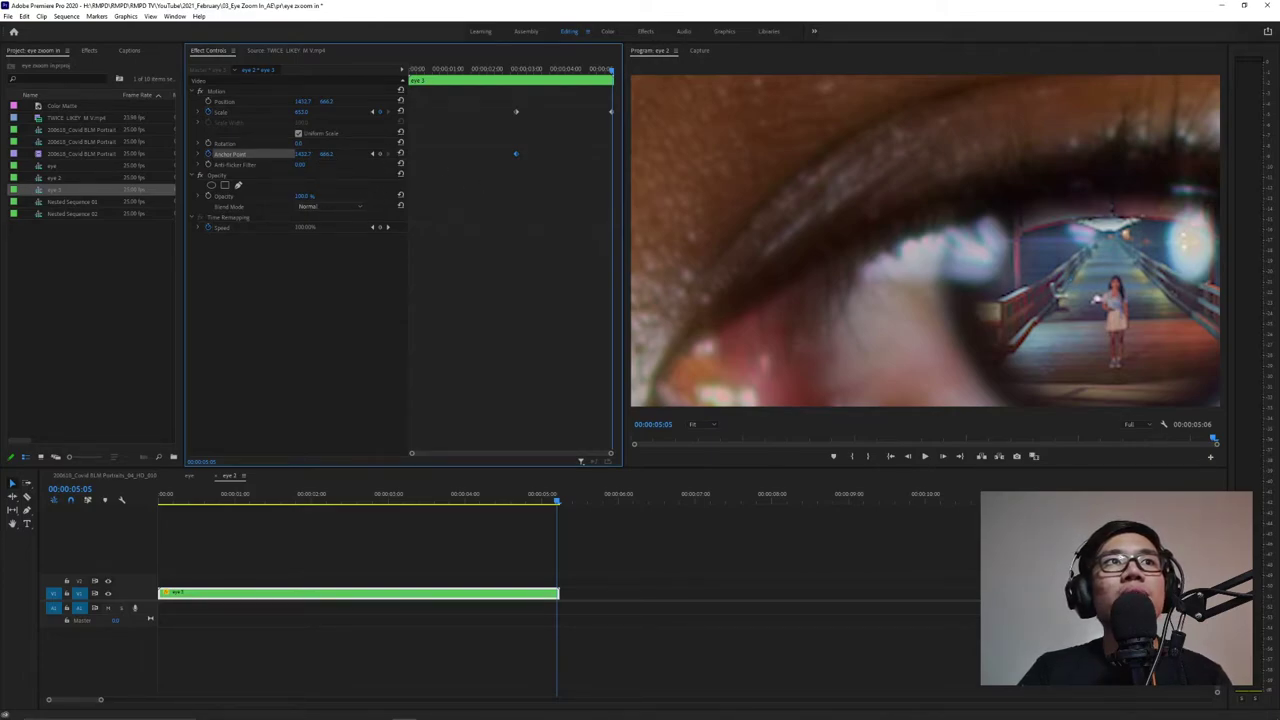
pyautogui.moveTo(326, 154); pyautogui.dragTo(356, 156)
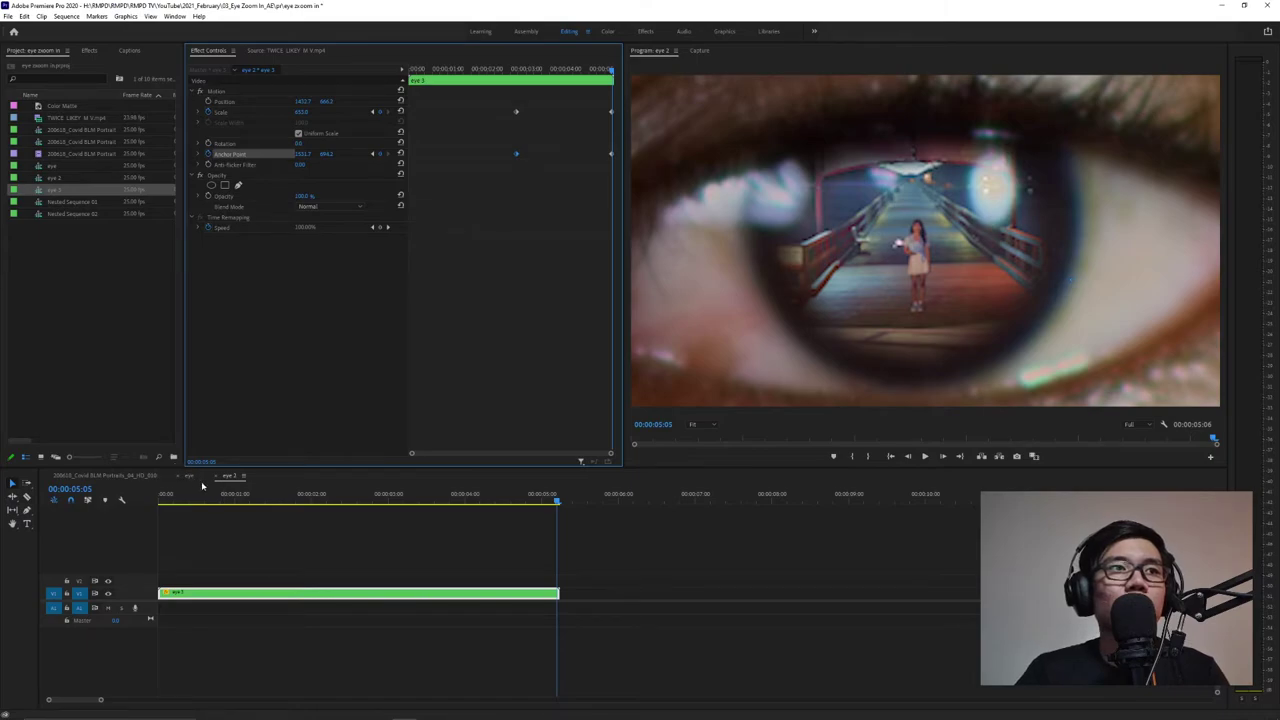
# Copy the TWICE video clip from inside the eye 3 nest and paste it on V2 above eye 3 in the eye 2 sequence.
pyautogui.click(232, 478)
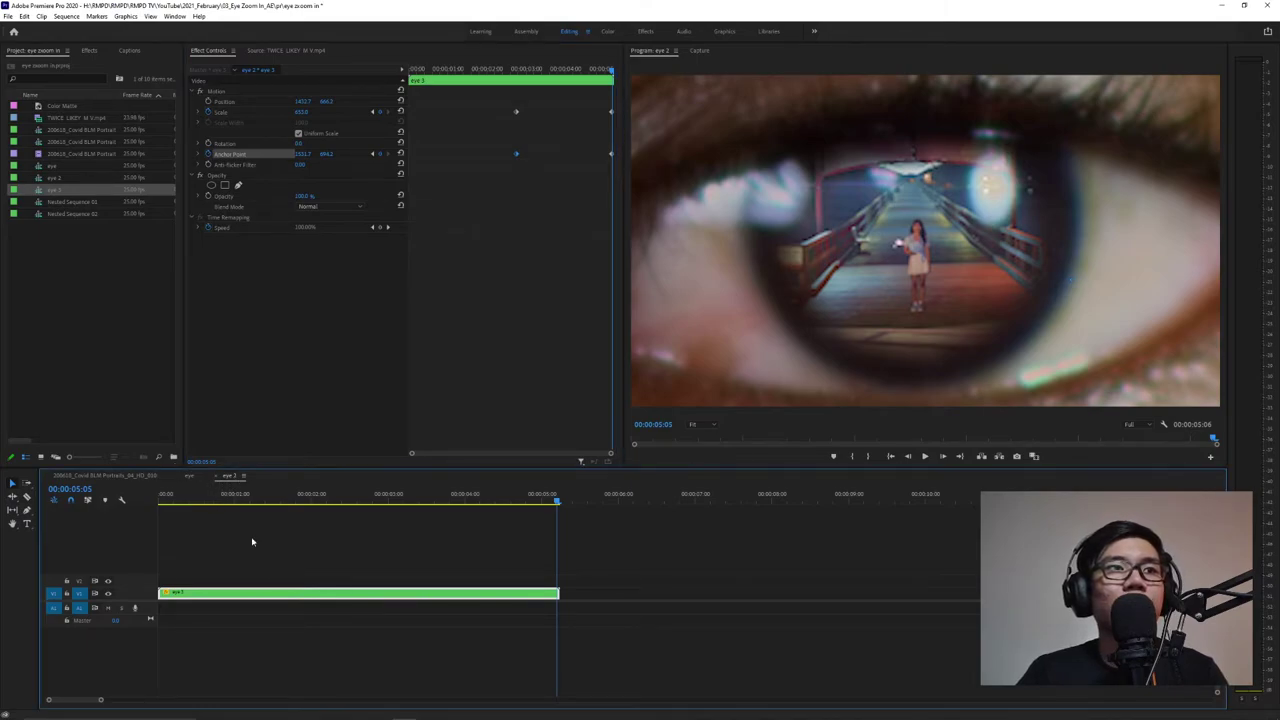
pyautogui.doubleClick(196, 600)
pyautogui.click(447, 551)
pyautogui.click(424, 582)
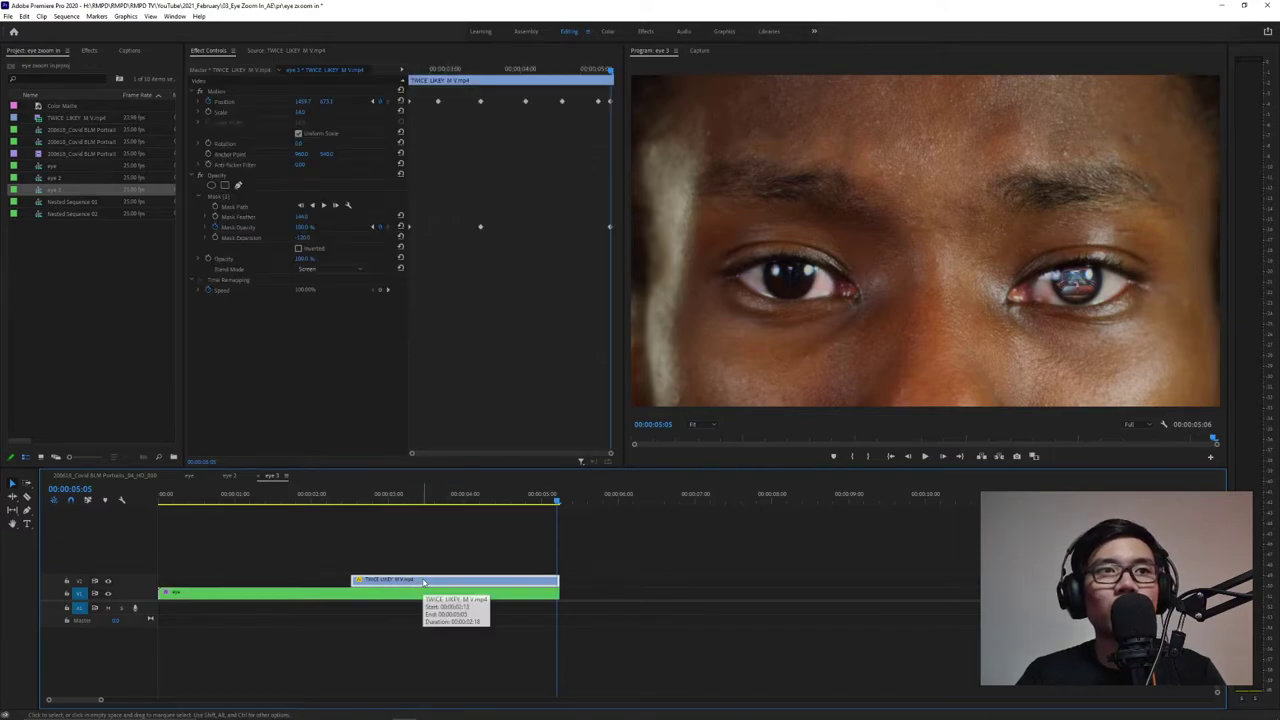
pyautogui.moveTo(424, 582)
pyautogui.mouseDown()
pyautogui.moveTo(282, 518)
pyautogui.moveTo(236, 478)
pyautogui.moveTo(412, 558)
pyautogui.moveTo(432, 585)
pyautogui.mouseUp()
# Delete the opacity mask and all Position keyframes from the pasted V2 clip.
pyautogui.moveTo(342, 500); pyautogui.dragTo(374, 505)
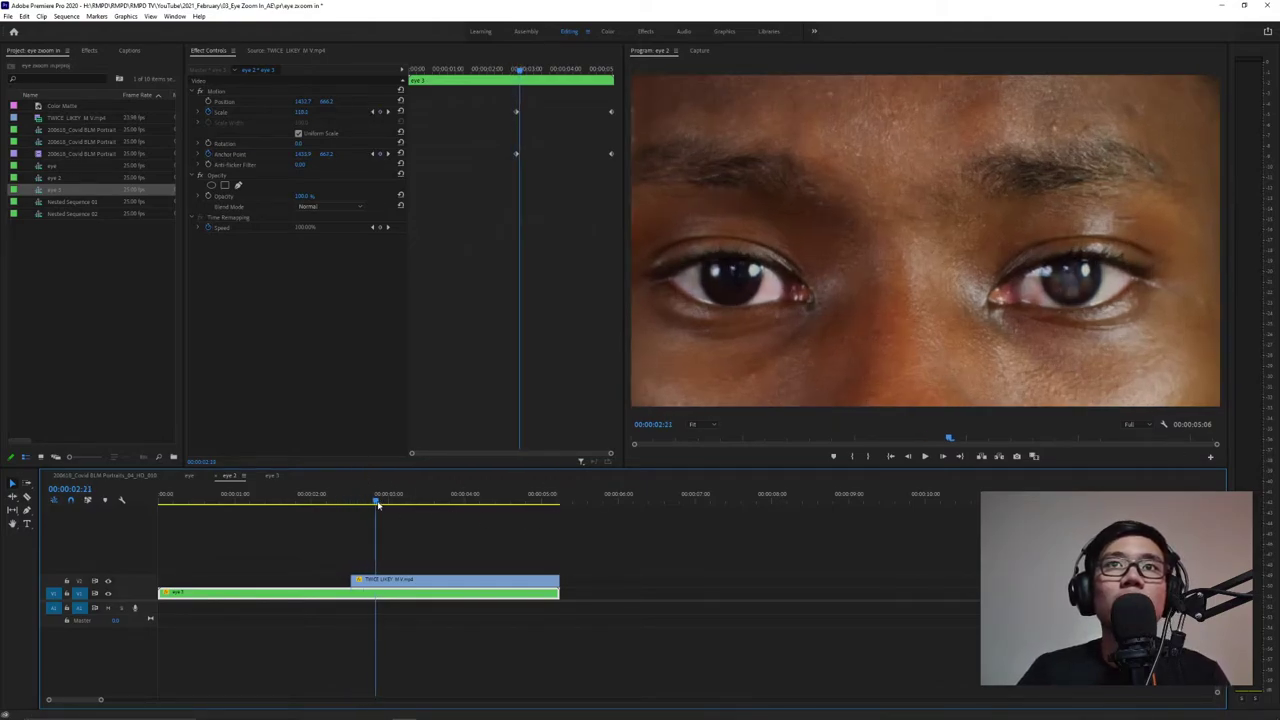
pyautogui.click(404, 582)
pyautogui.click(230, 196)
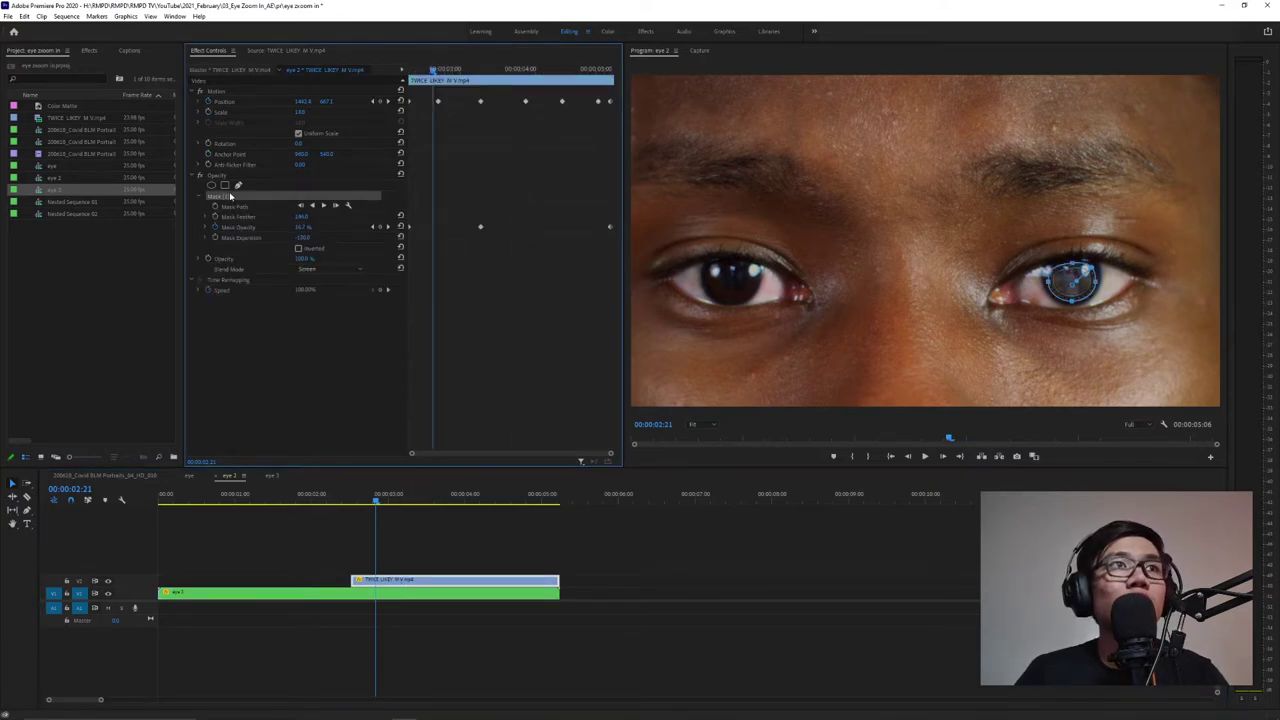
pyautogui.press('Delete')
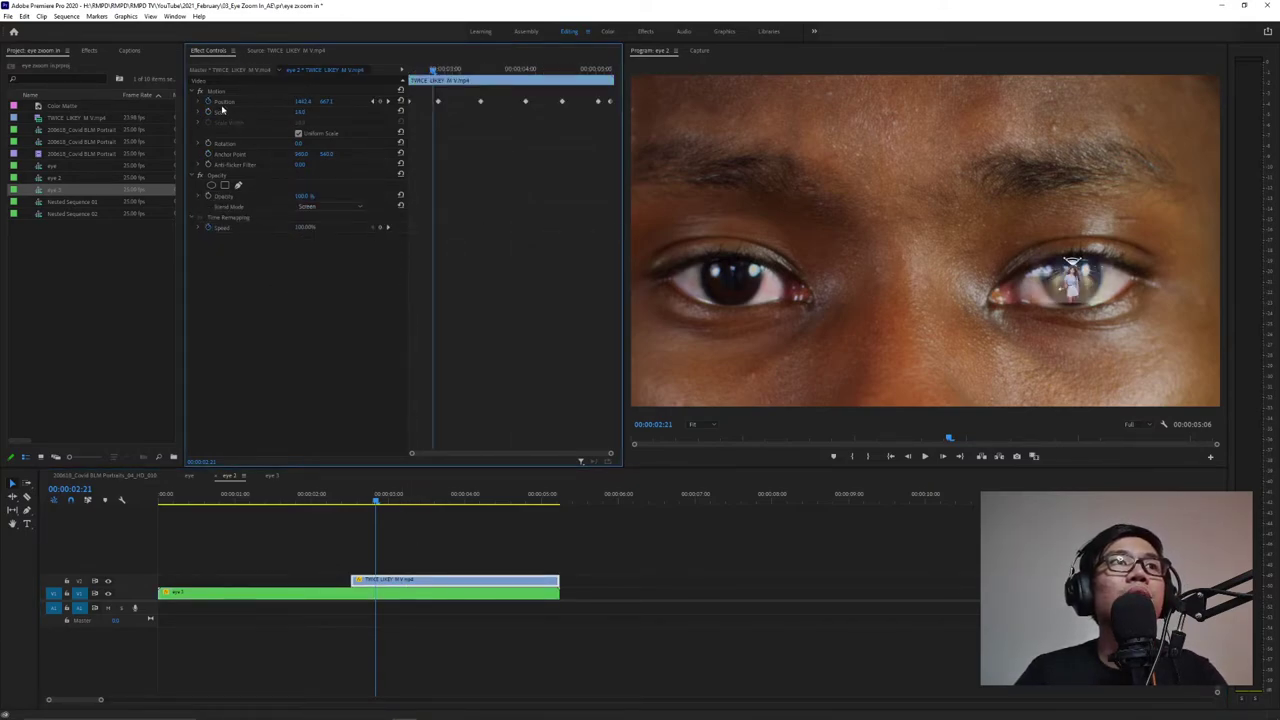
pyautogui.click(208, 102)
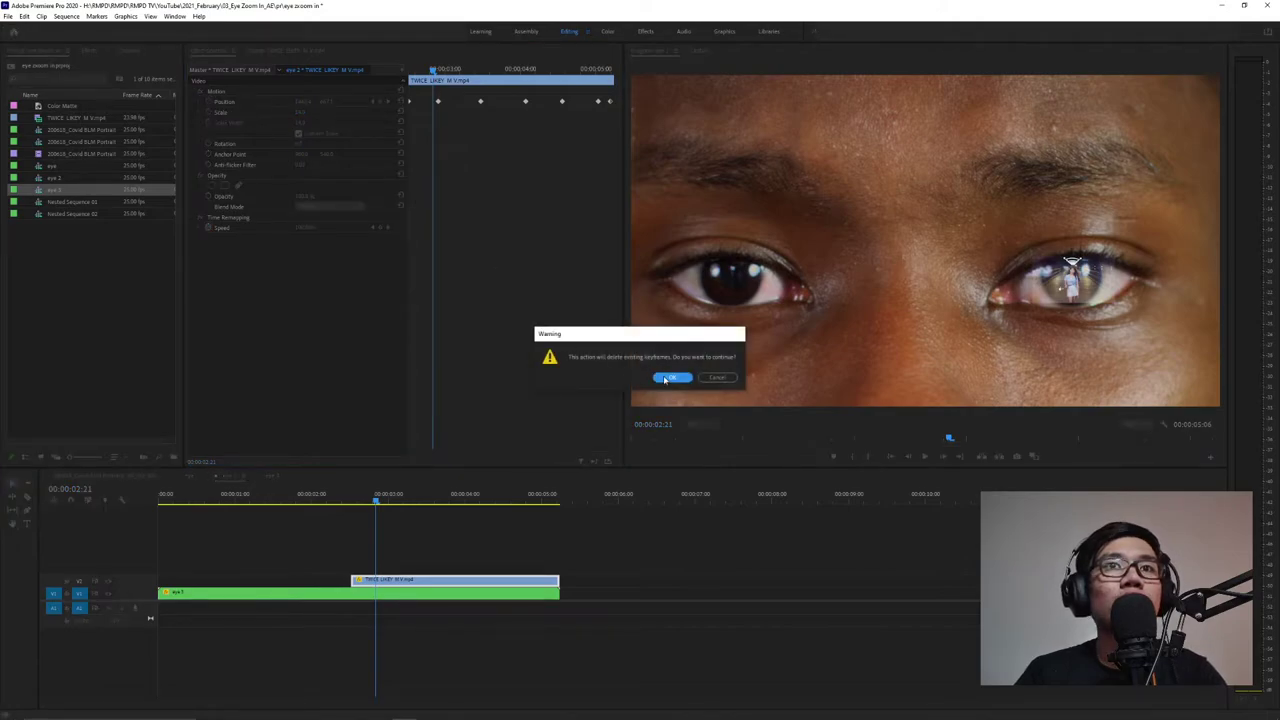
pyautogui.click(671, 378)
# Set the pasted V2 clip's Scale to 100.
pyautogui.click(308, 111)
pyautogui.write('100')
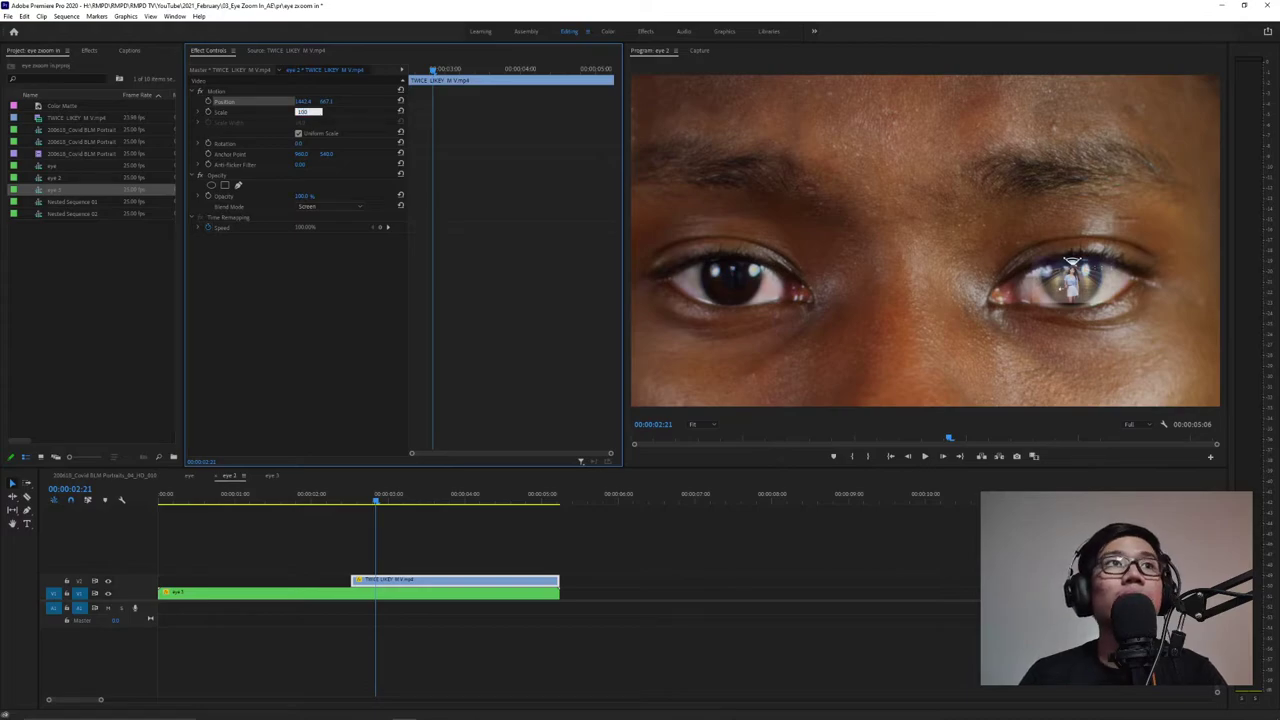
pyautogui.press('Return')
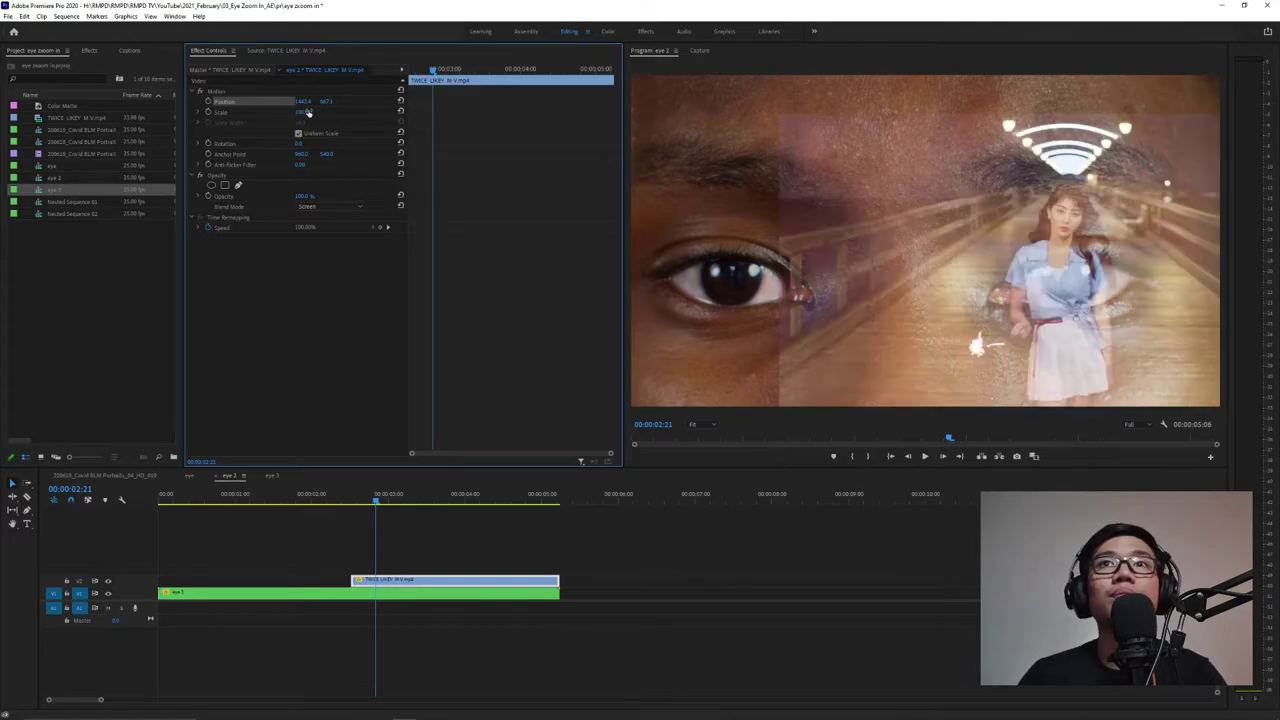
# Set the V2 clip's blend mode to Normal and centre it in the frame at position 960, 540.
pyautogui.click(325, 207)
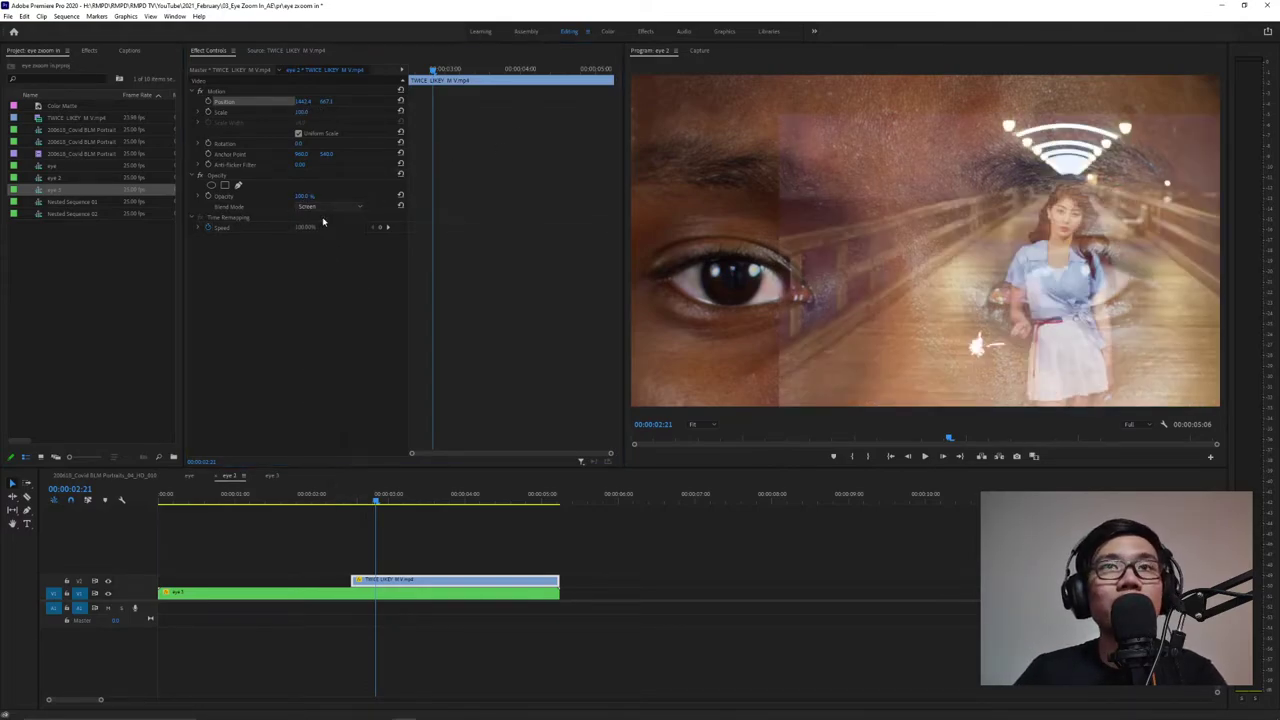
pyautogui.click(323, 222)
pyautogui.click(993, 327)
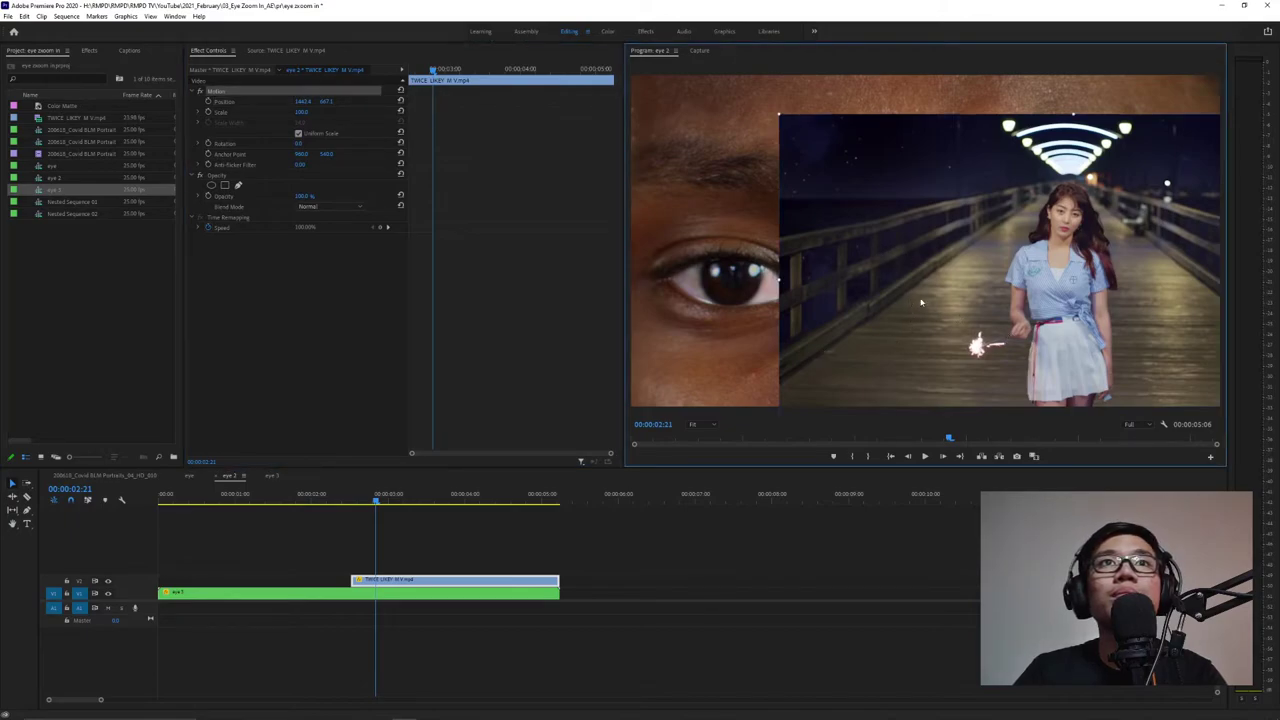
pyautogui.moveTo(921, 302); pyautogui.dragTo(819, 259)
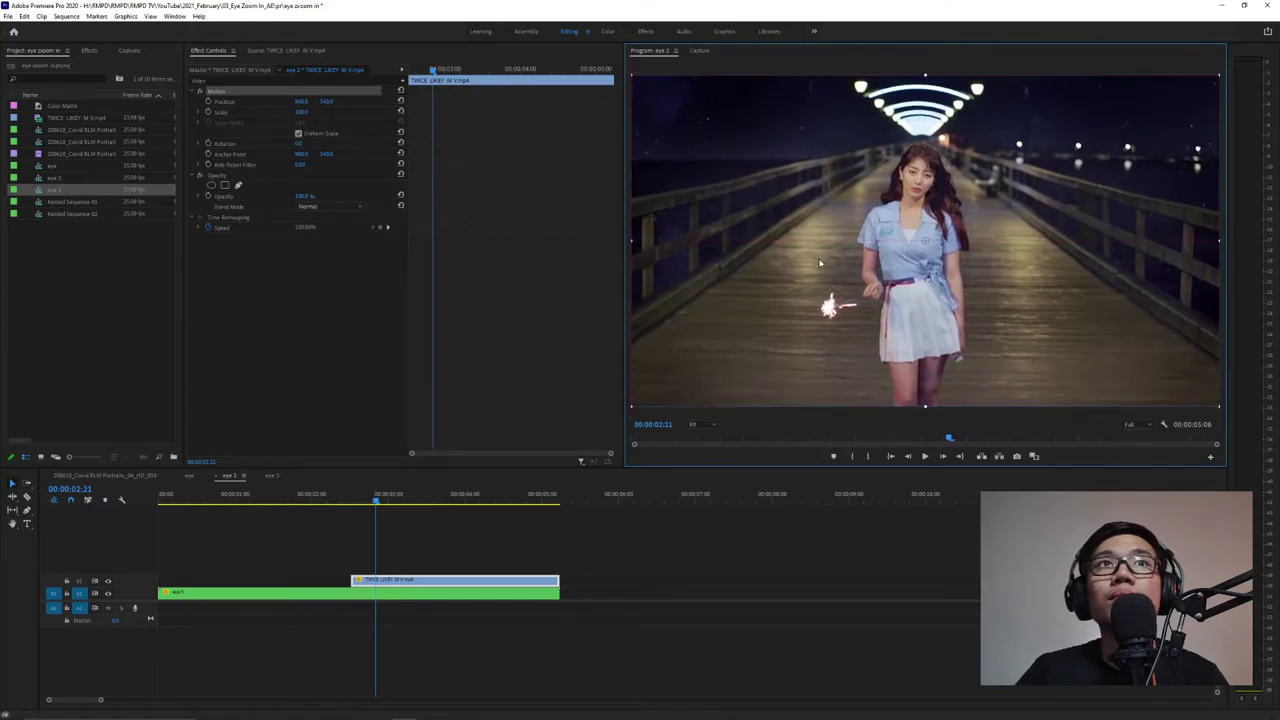
# Hide the V2 track and scrub through the eye zoom to its last frame at 00:00:05:05.
pyautogui.moveTo(386, 498); pyautogui.dragTo(367, 502)
pyautogui.click(376, 501)
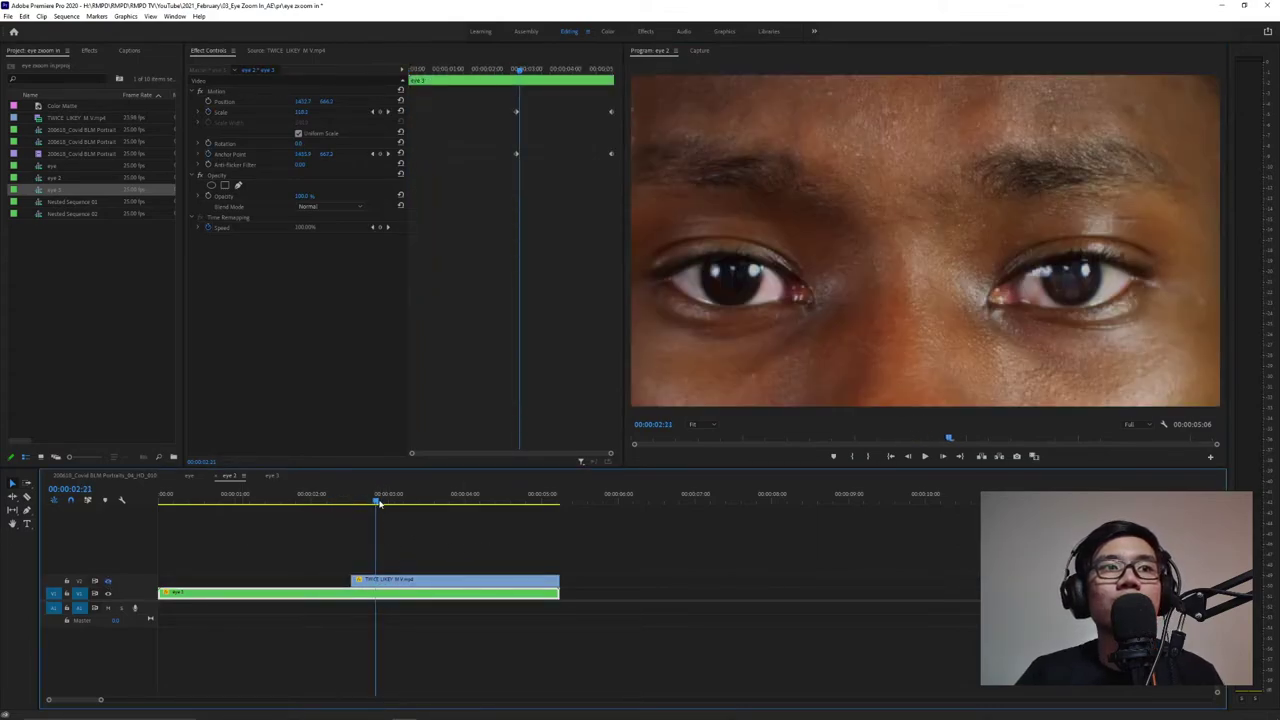
pyautogui.moveTo(388, 512); pyautogui.dragTo(556, 510)
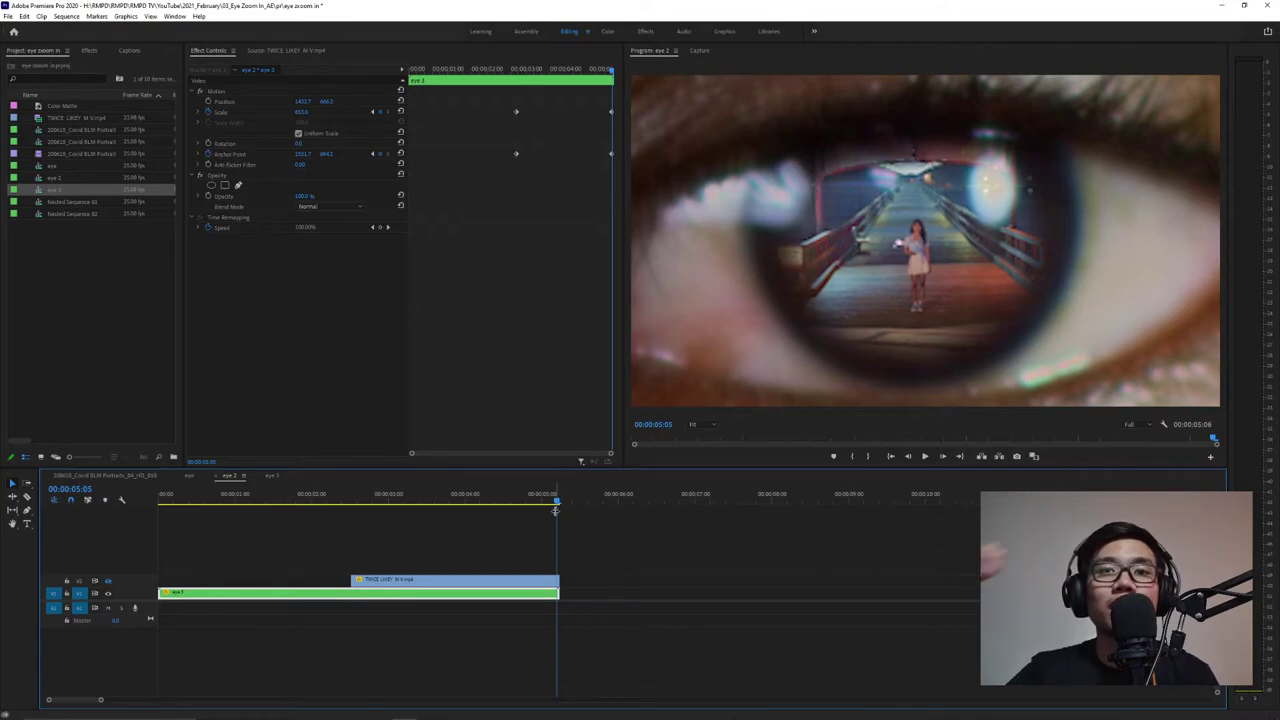
# Show the V2 track again and set the TWICE clip's Opacity to 25% as an alignment overlay.
pyautogui.click(386, 583)
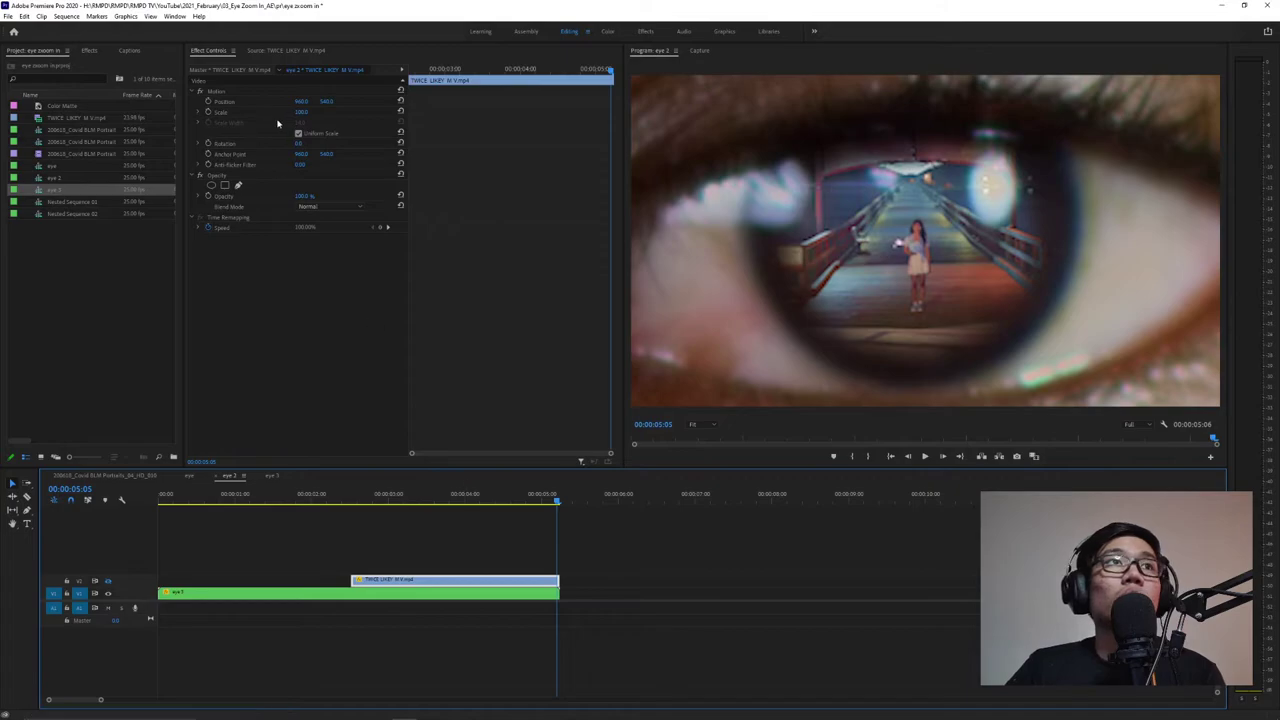
pyautogui.click(107, 581)
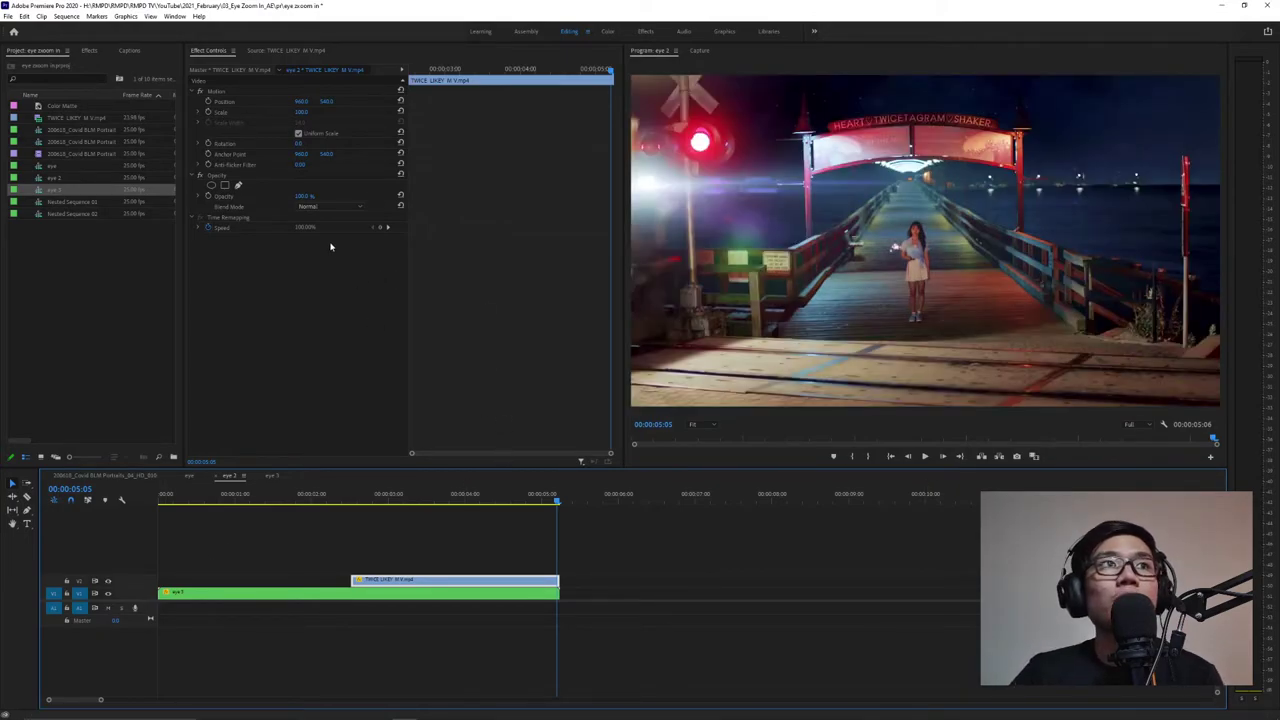
pyautogui.click(308, 196)
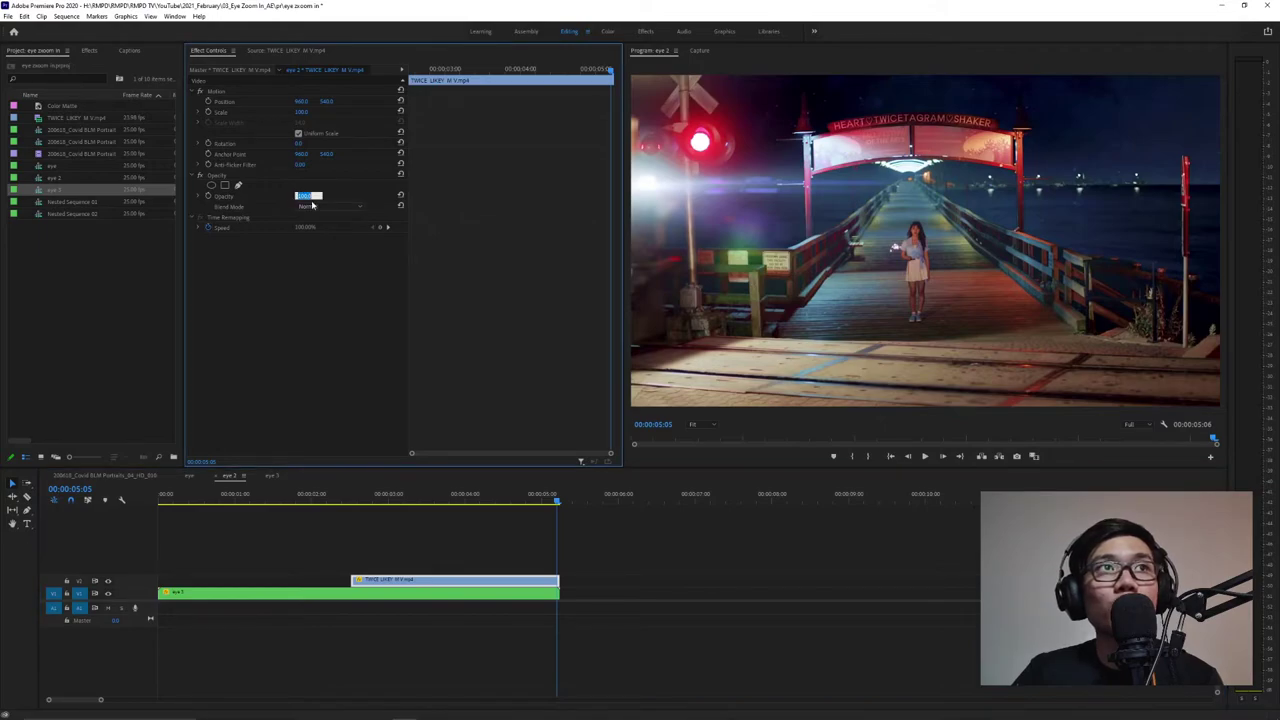
pyautogui.write('20')
pyautogui.press('Return')
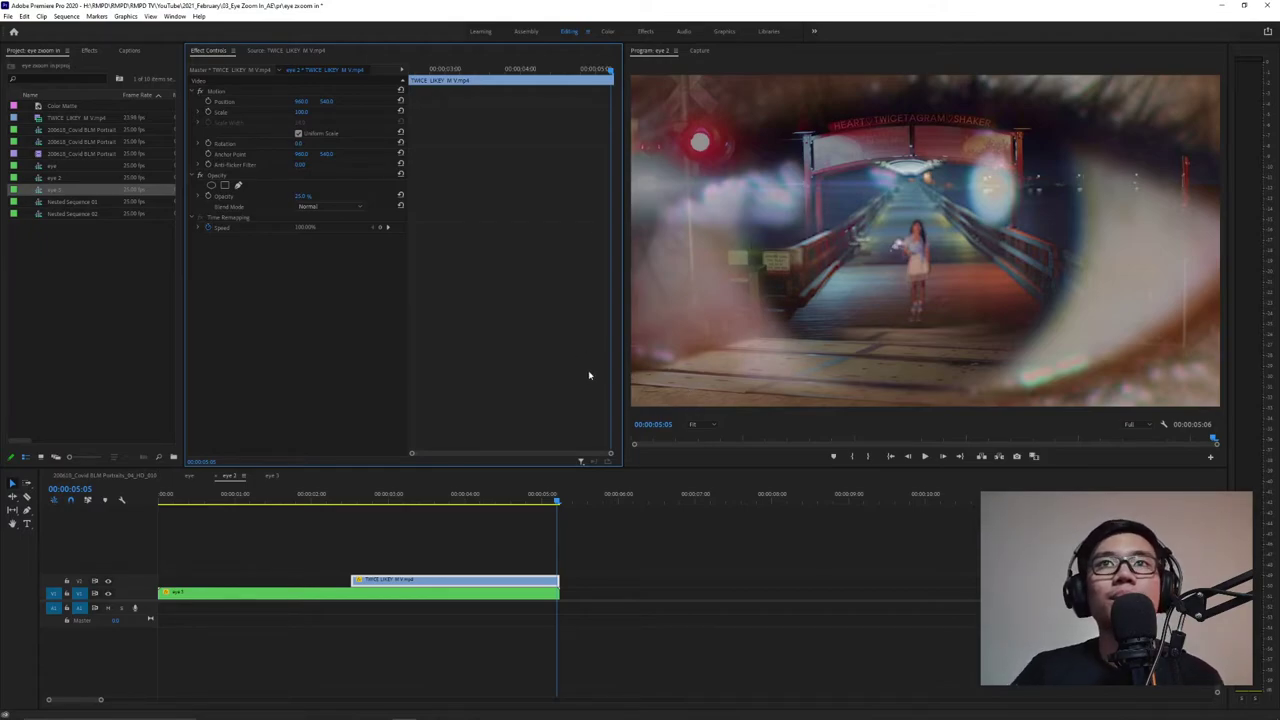
# Adjust the eye clip's vertical Anchor Point at its last frame to line the iris reflection up with the overlaid TWICE clip.
pyautogui.moveTo(555, 501); pyautogui.dragTo(559, 506)
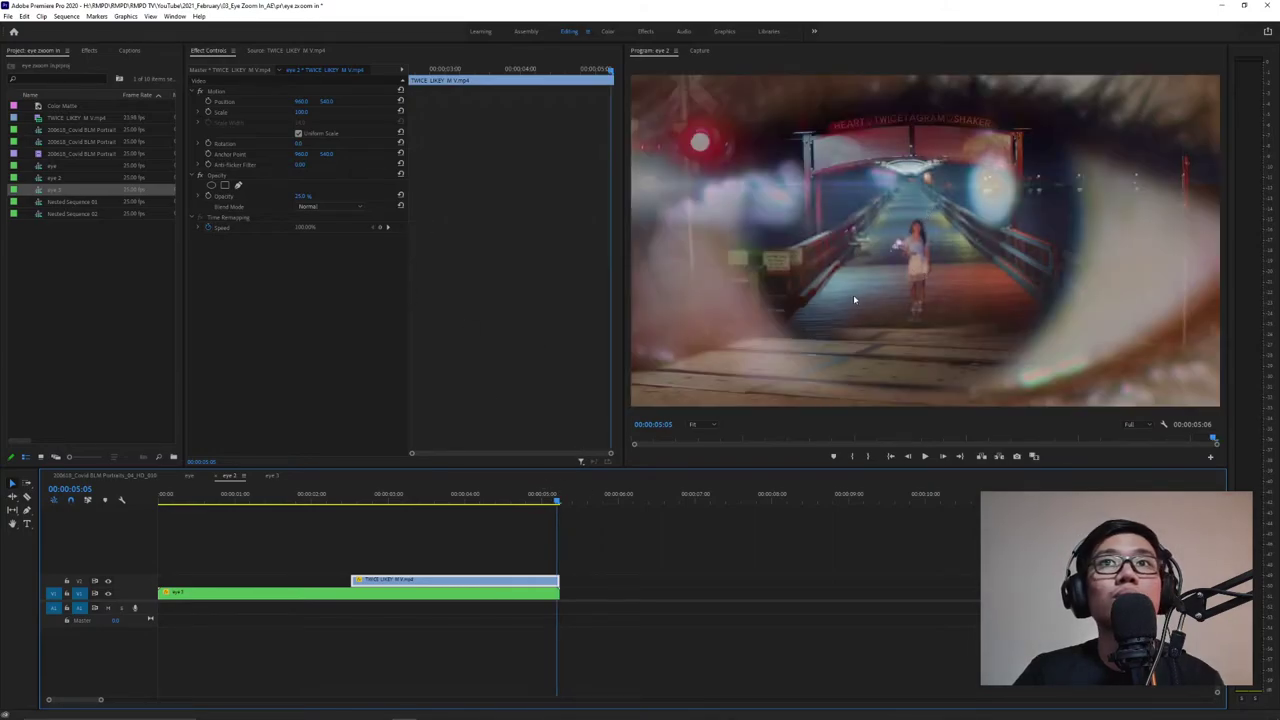
pyautogui.click(371, 594)
pyautogui.click(304, 112)
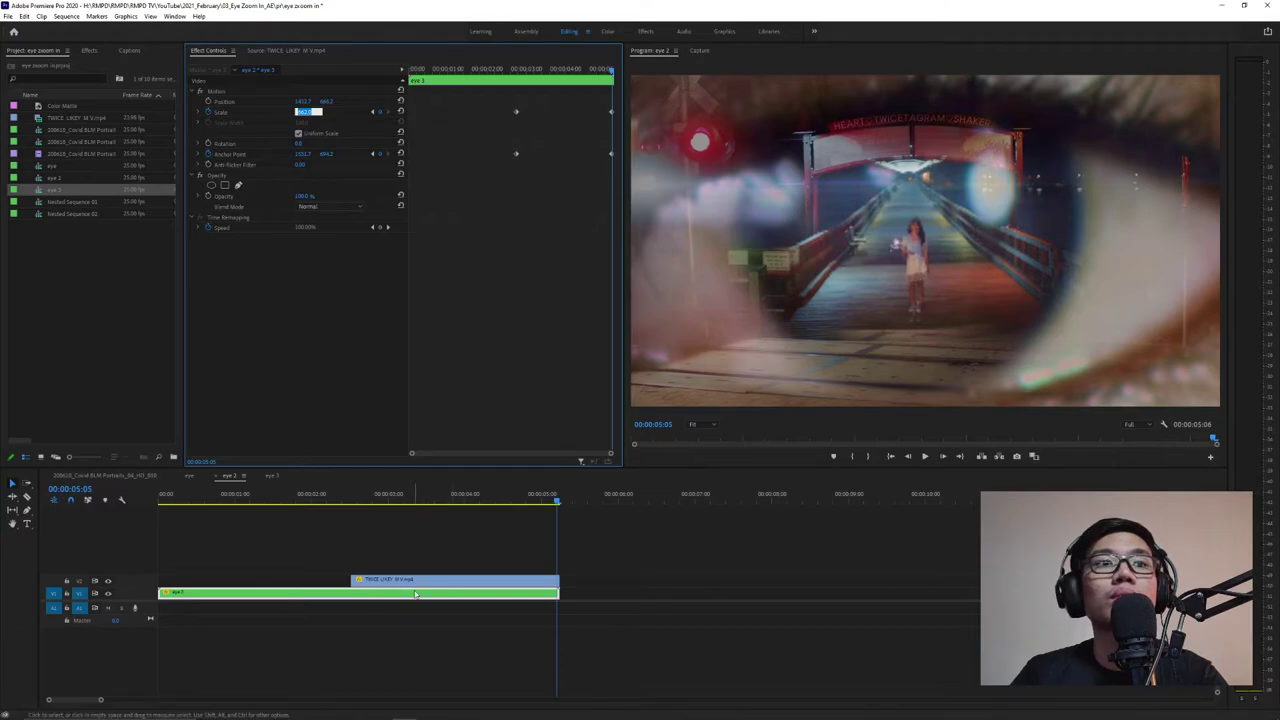
pyautogui.click(330, 153)
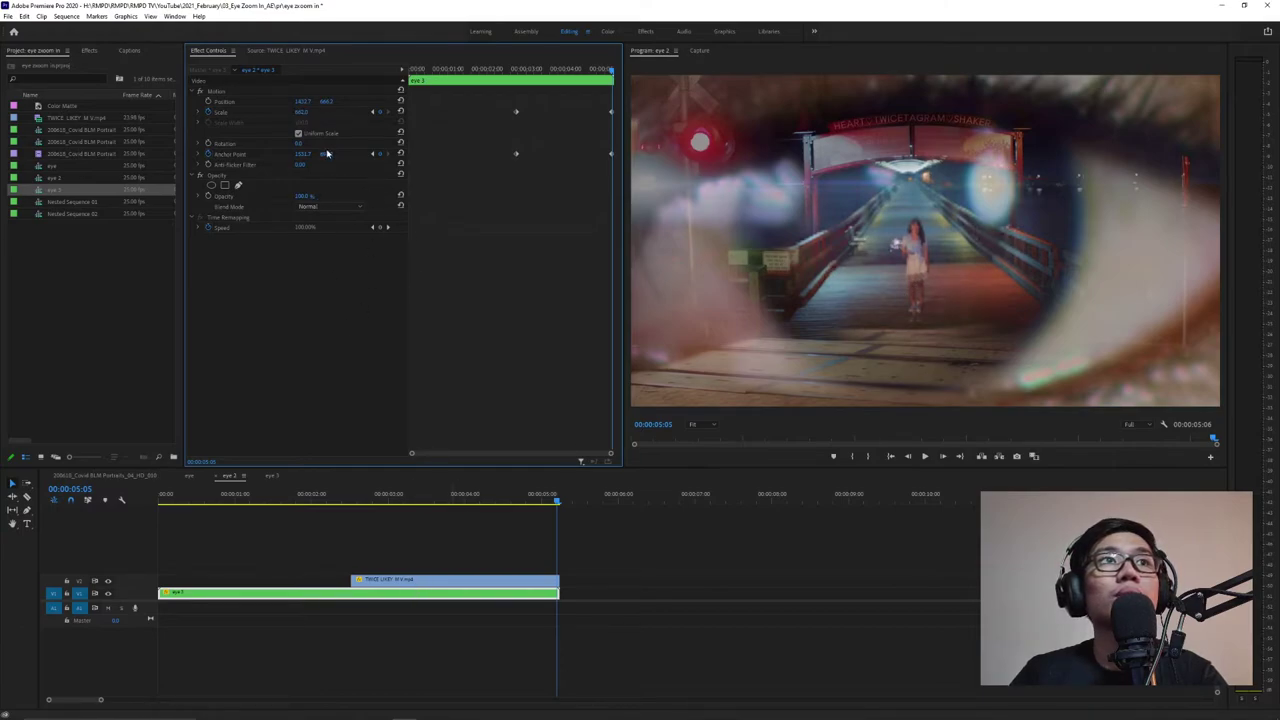
pyautogui.press('Down')
pyautogui.press('Down')
pyautogui.press('Down')
pyautogui.press('Down')
pyautogui.press('Down')
pyautogui.press('Down')
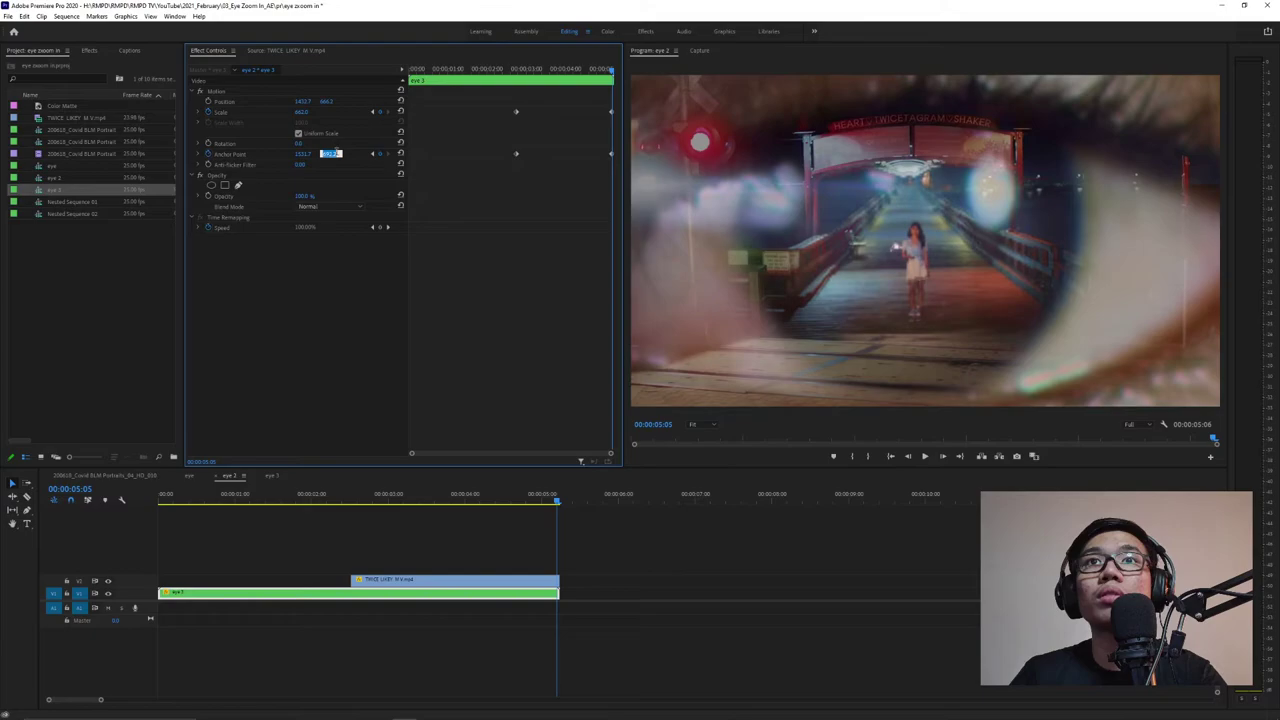
pyautogui.press('Up')
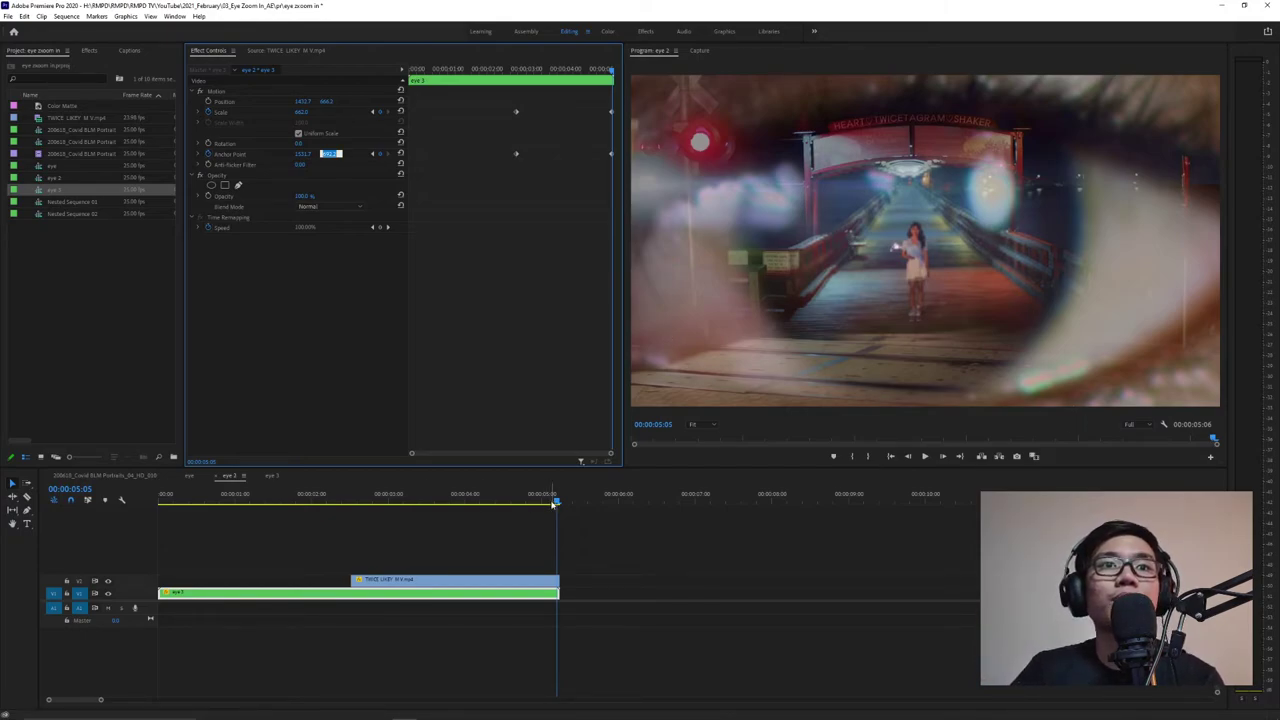
# Extend the TWICE clip's end to 00:00:08:21 and remove the part of it that overlaps the eye clip.
pyautogui.moveTo(556, 502); pyautogui.dragTo(531, 505)
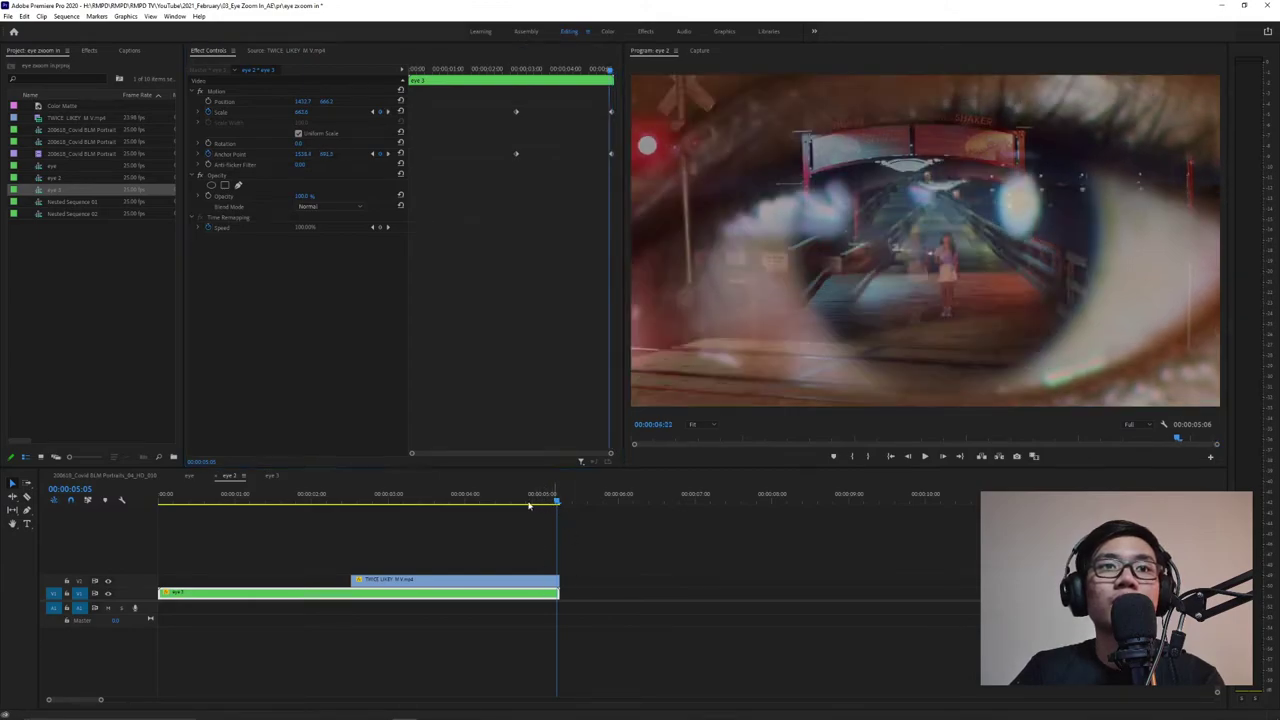
pyautogui.moveTo(558, 580); pyautogui.dragTo(835, 585)
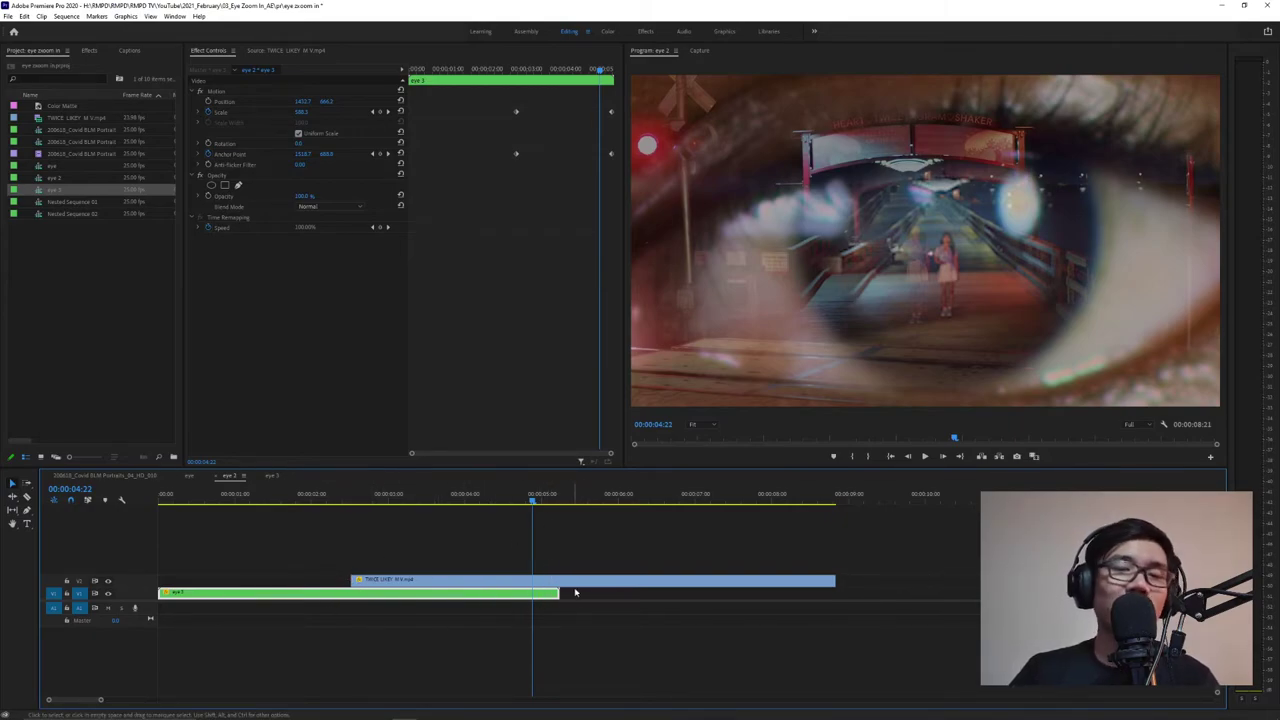
pyautogui.press('c')
pyautogui.click(559, 580)
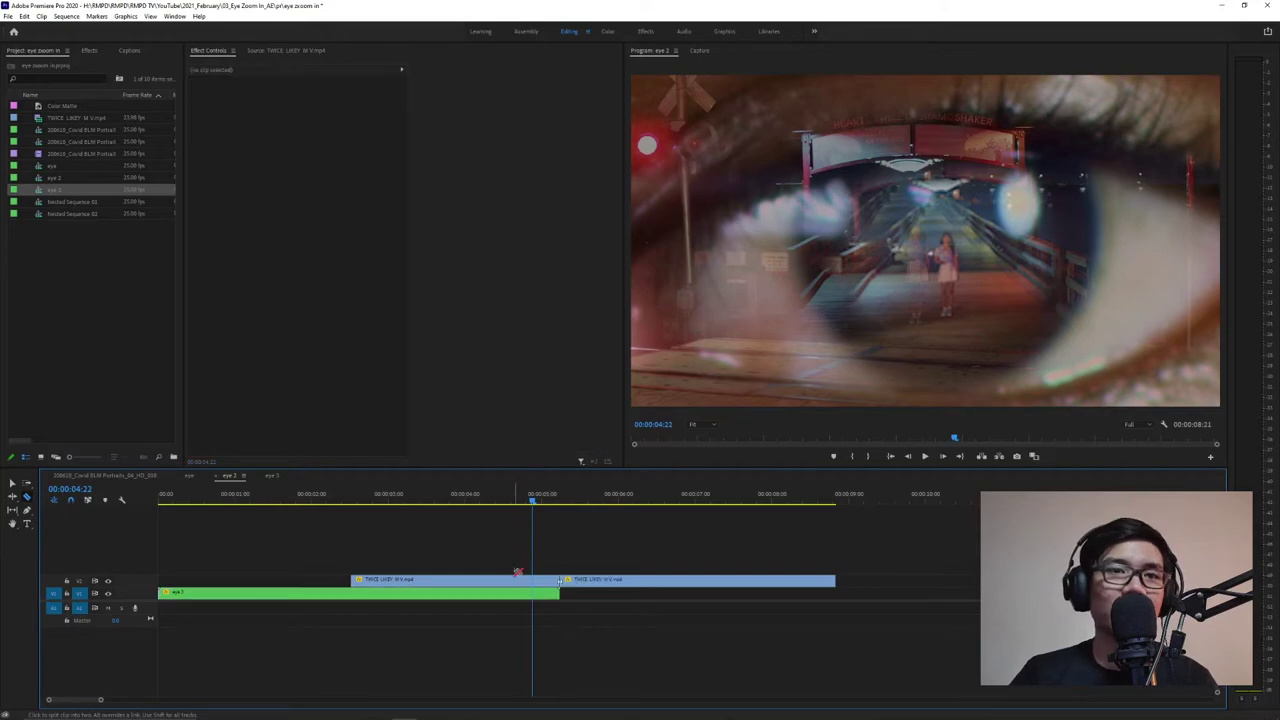
pyautogui.press('v')
pyautogui.click(482, 581)
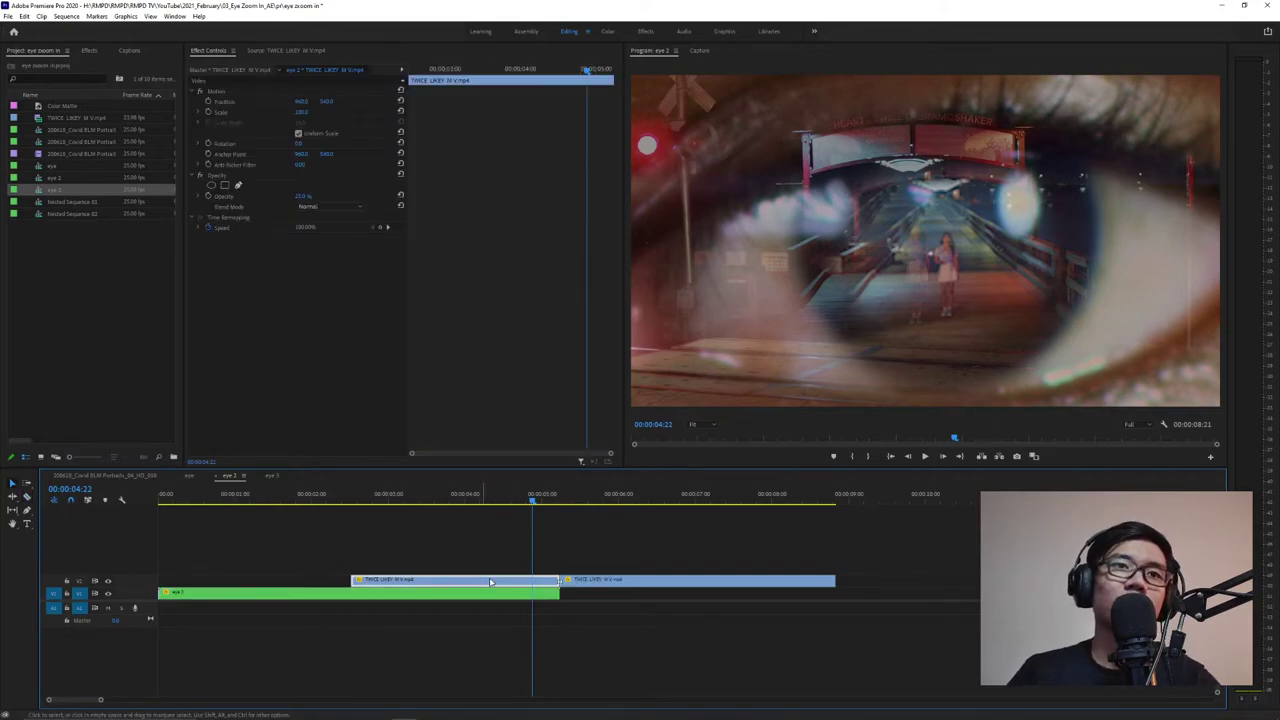
pyautogui.press('Delete')
# Place the eye clip on V2 and the TWICE clip on V1, extending the TWICE clip's start about three frames under the eye clip.
pyautogui.moveTo(493, 598); pyautogui.dragTo(553, 571)
pyautogui.click(564, 581)
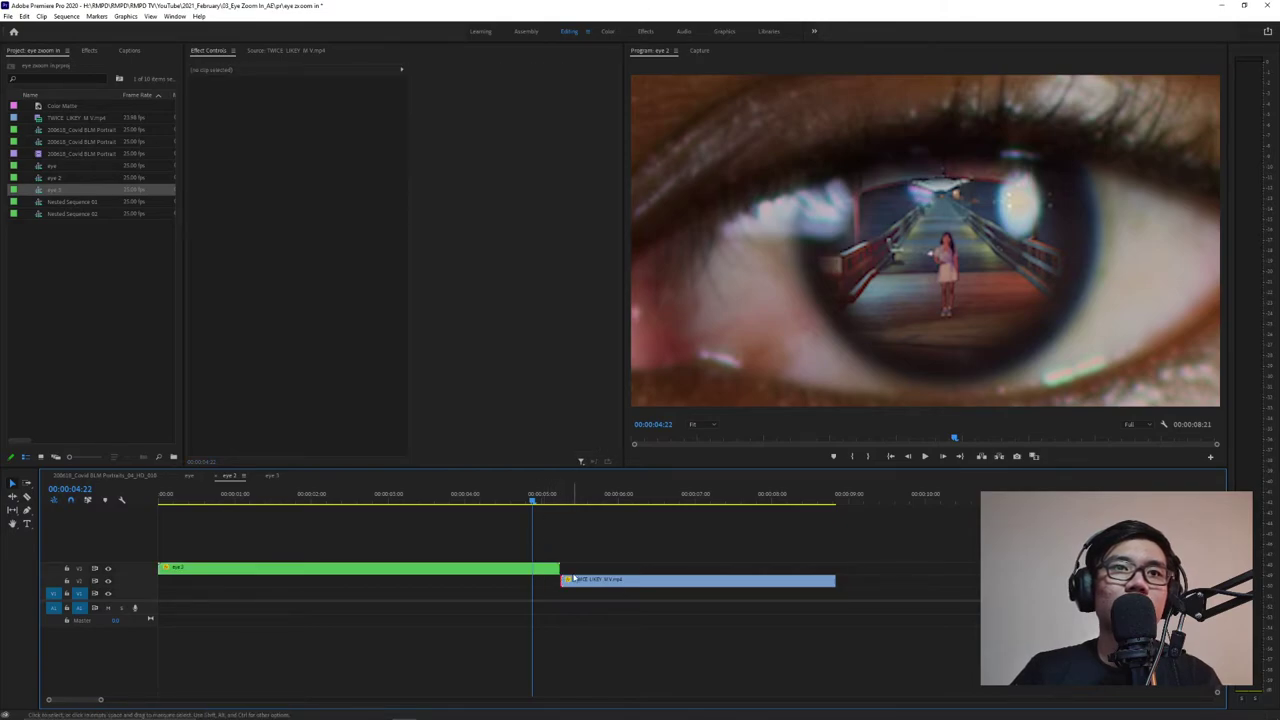
pyautogui.moveTo(586, 538); pyautogui.dragTo(557, 586)
pyautogui.click(456, 563)
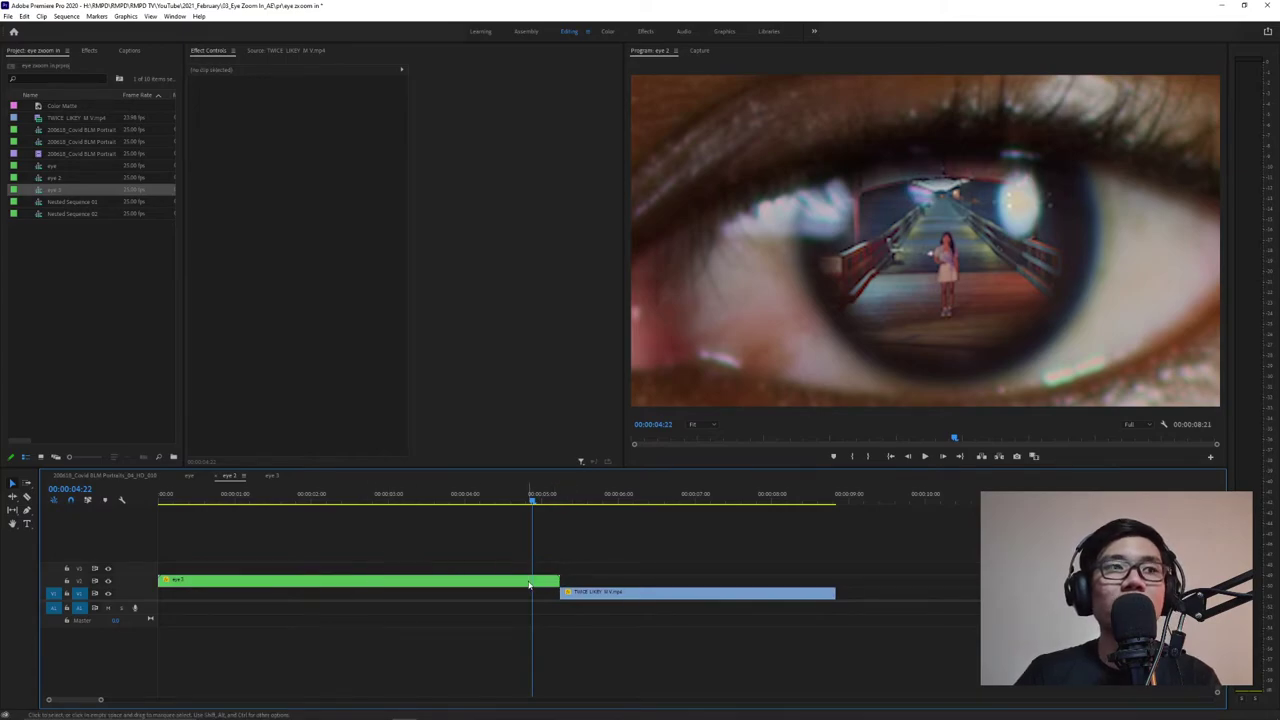
pyautogui.moveTo(561, 593); pyautogui.dragTo(551, 593)
# Play the sequence from the beginning to review the eye zoom.
pyautogui.moveTo(535, 499); pyautogui.dragTo(137, 502)
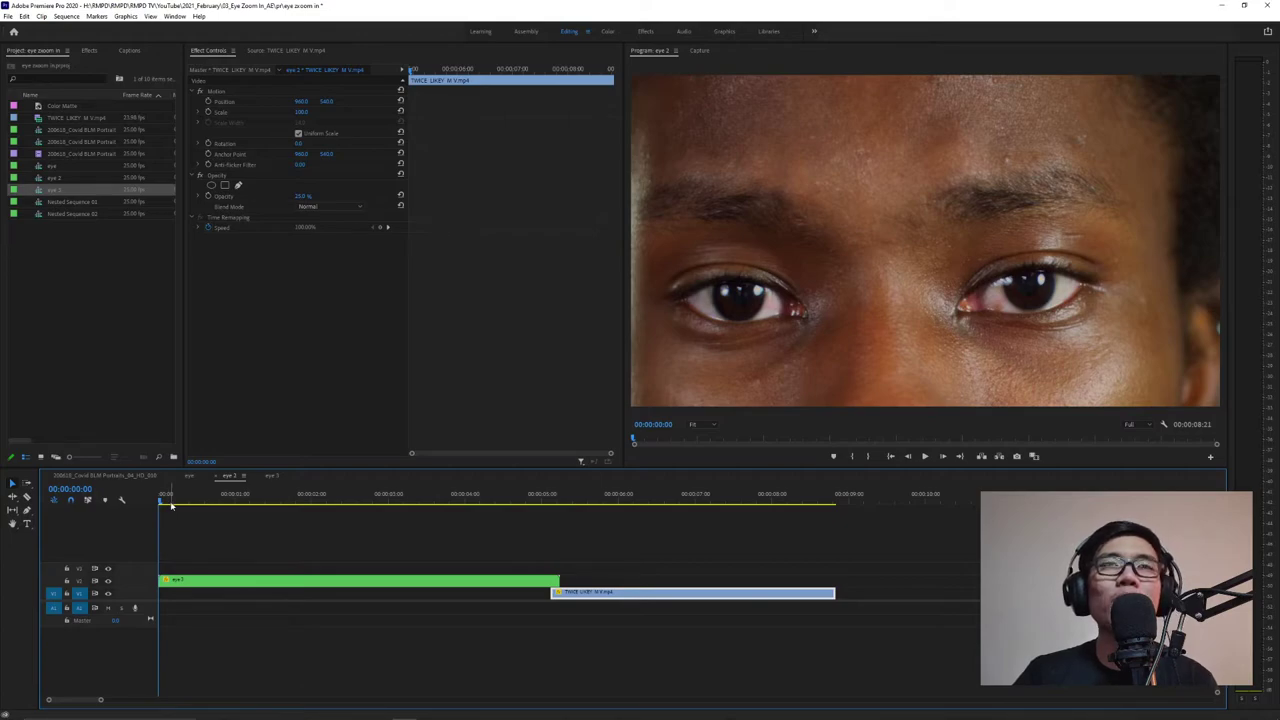
pyautogui.click(180, 558)
pyautogui.moveTo(168, 502)
pyautogui.mouseDown()
pyautogui.moveTo(260, 500)
pyautogui.moveTo(144, 507)
pyautogui.mouseUp()
pyautogui.press('space')
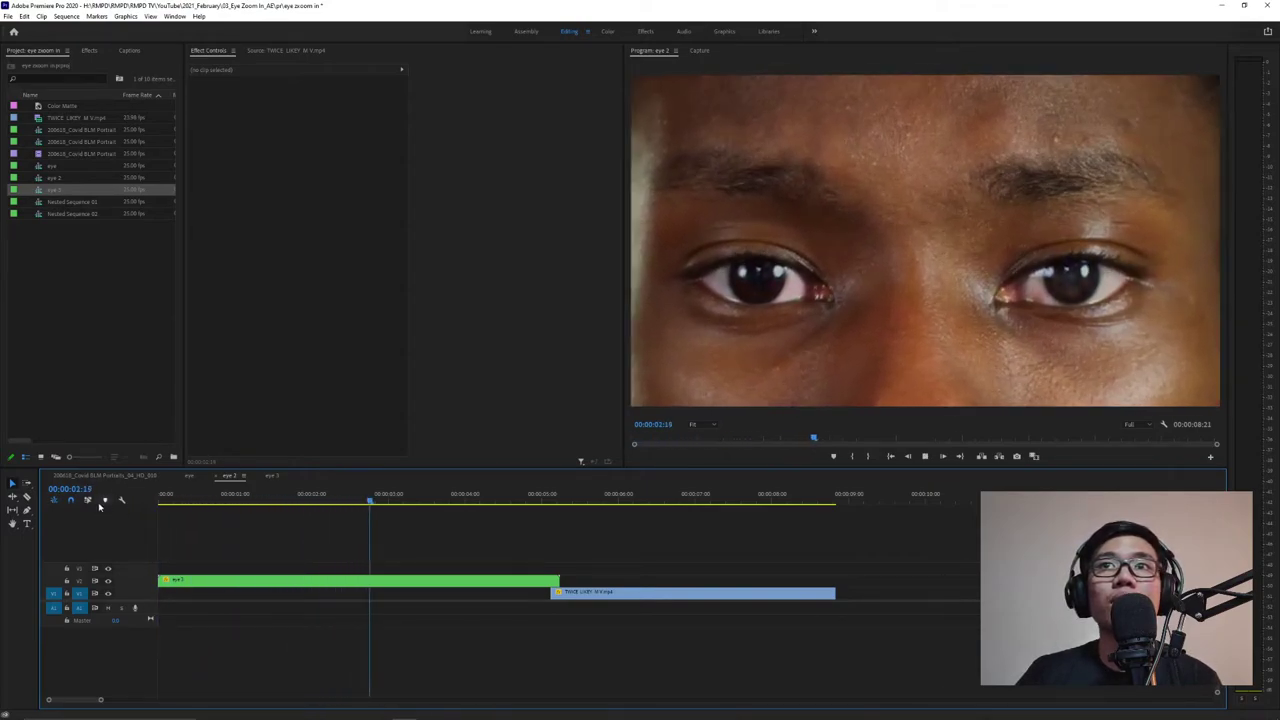
pyautogui.press('space')
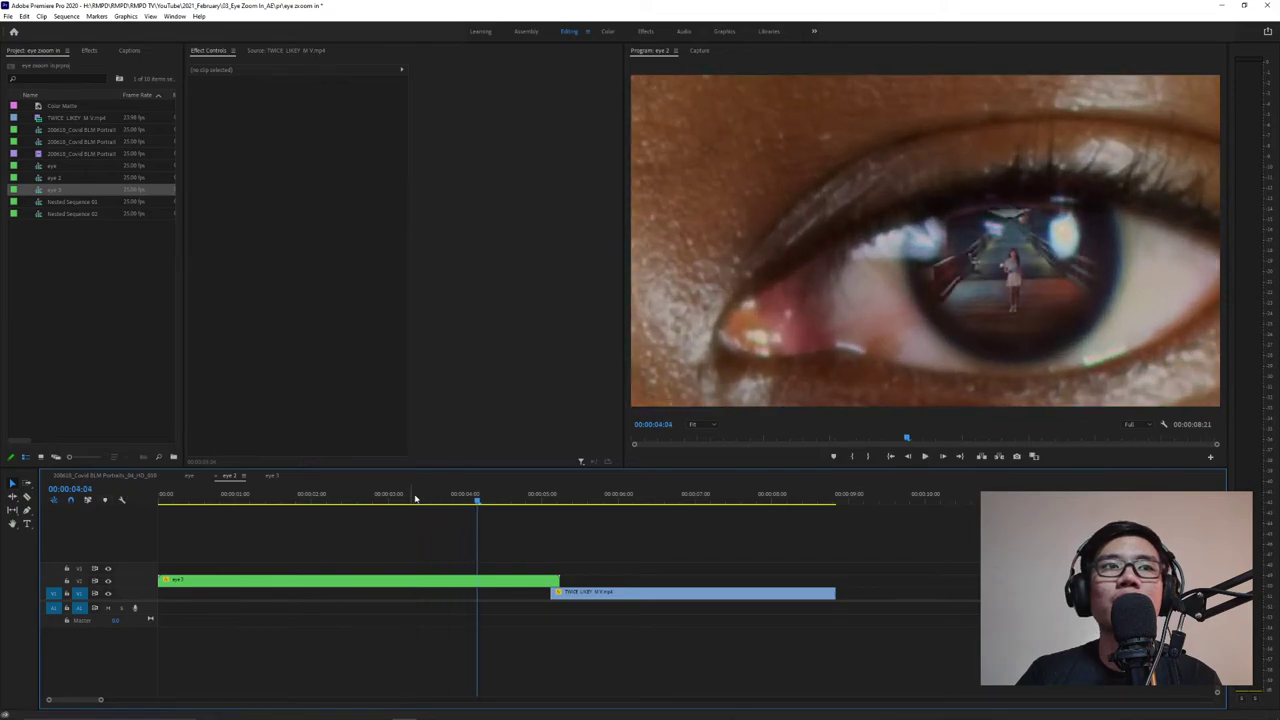
# Apply Ease In to the eye clip's first Scale keyframe.
pyautogui.moveTo(420, 494)
pyautogui.mouseDown()
pyautogui.moveTo(320, 503)
pyautogui.moveTo(505, 513)
pyautogui.moveTo(397, 505)
pyautogui.mouseUp()
pyautogui.click(392, 586)
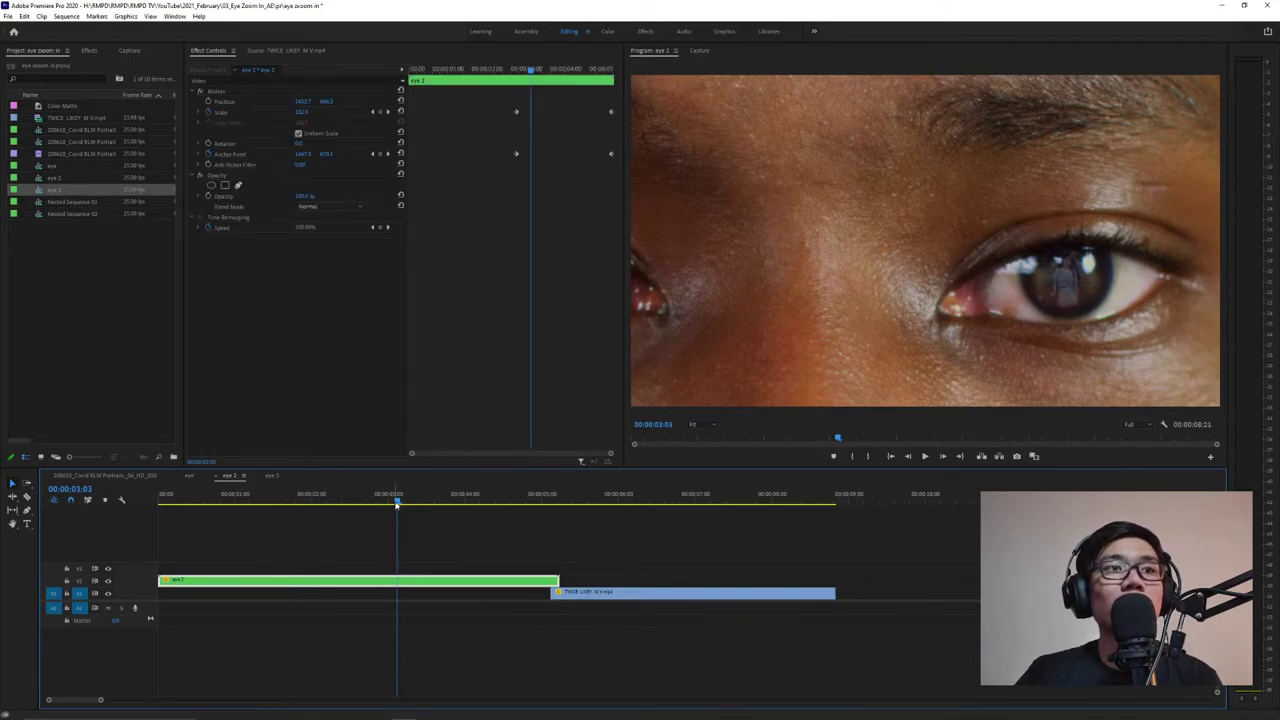
pyautogui.click(390, 503)
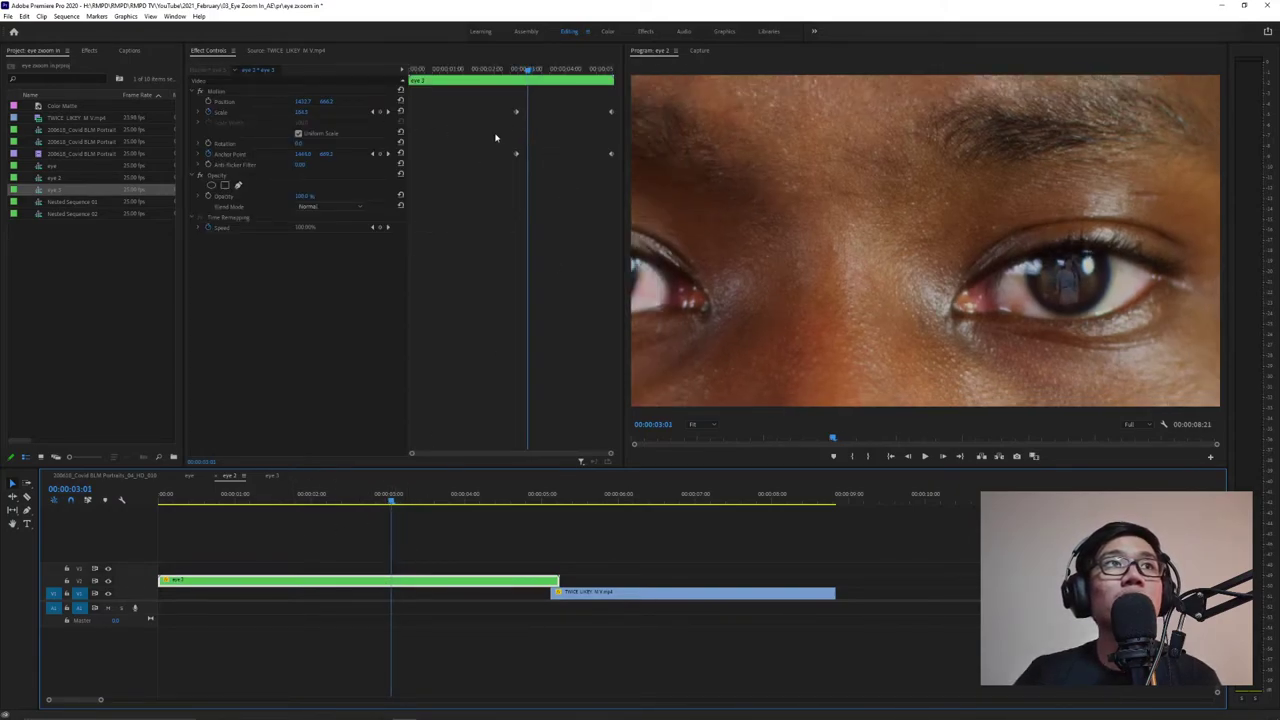
pyautogui.click(516, 111)
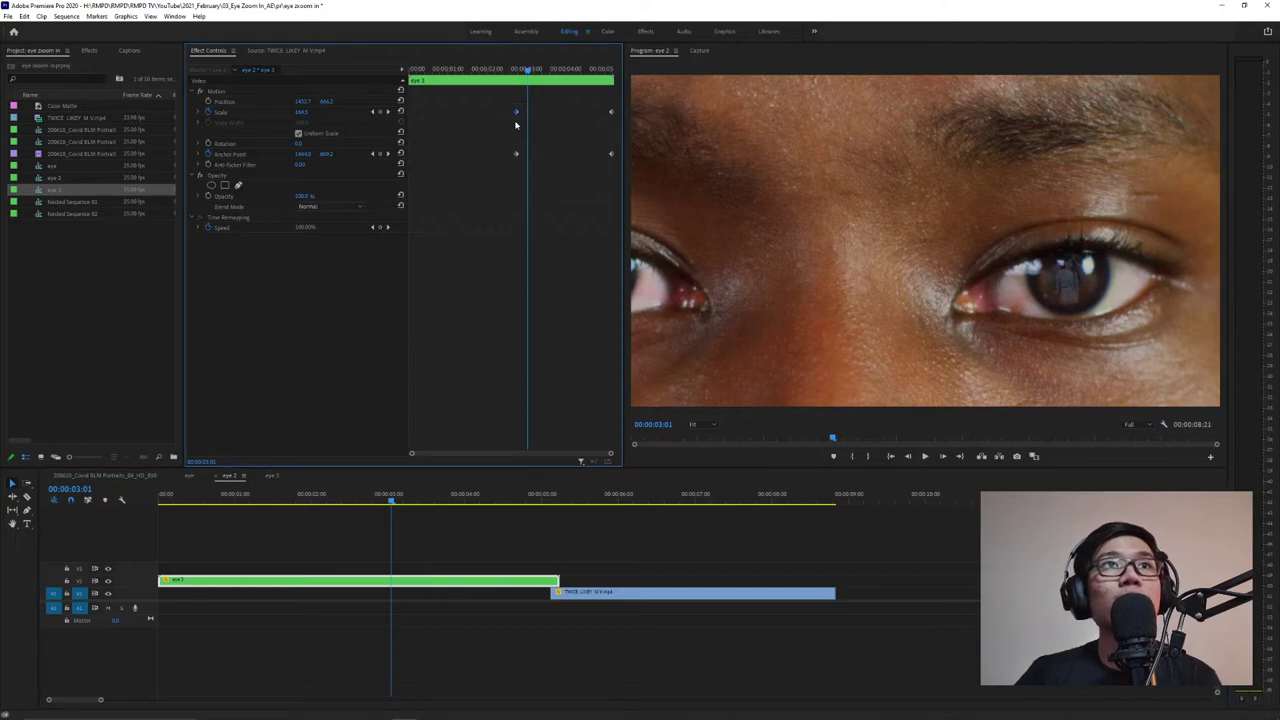
pyautogui.rightClick(516, 113)
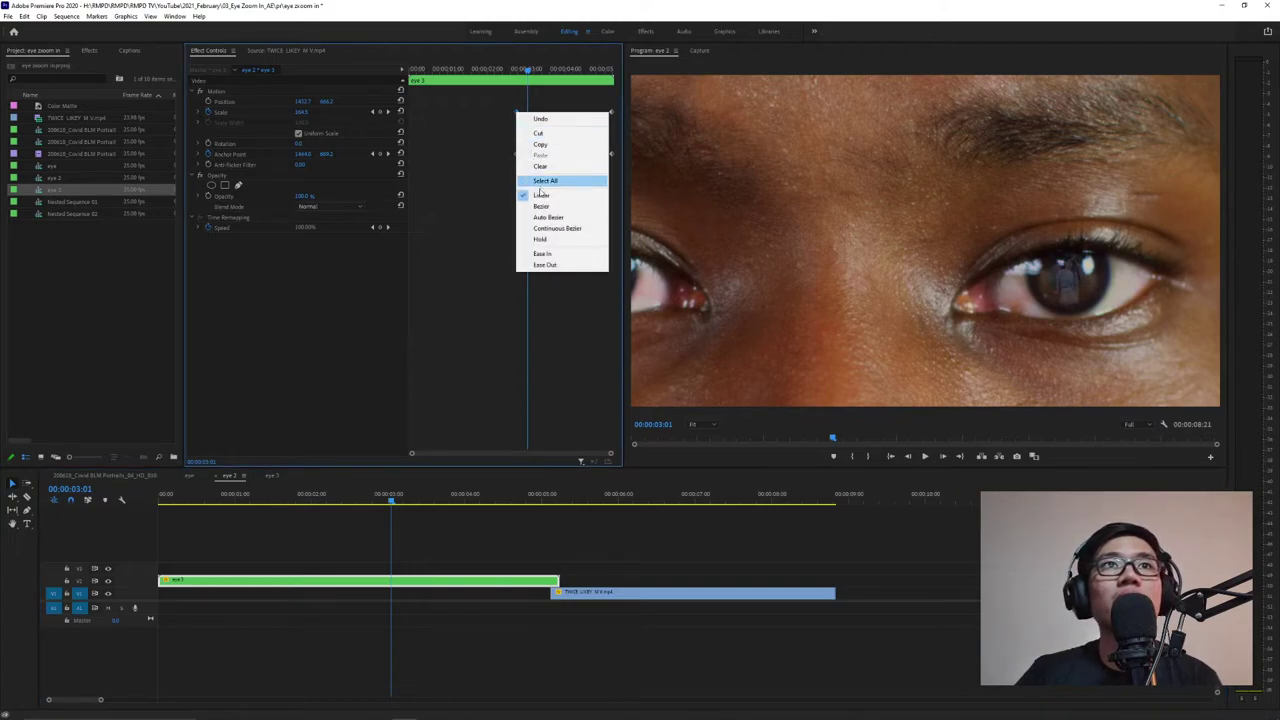
pyautogui.click(542, 255)
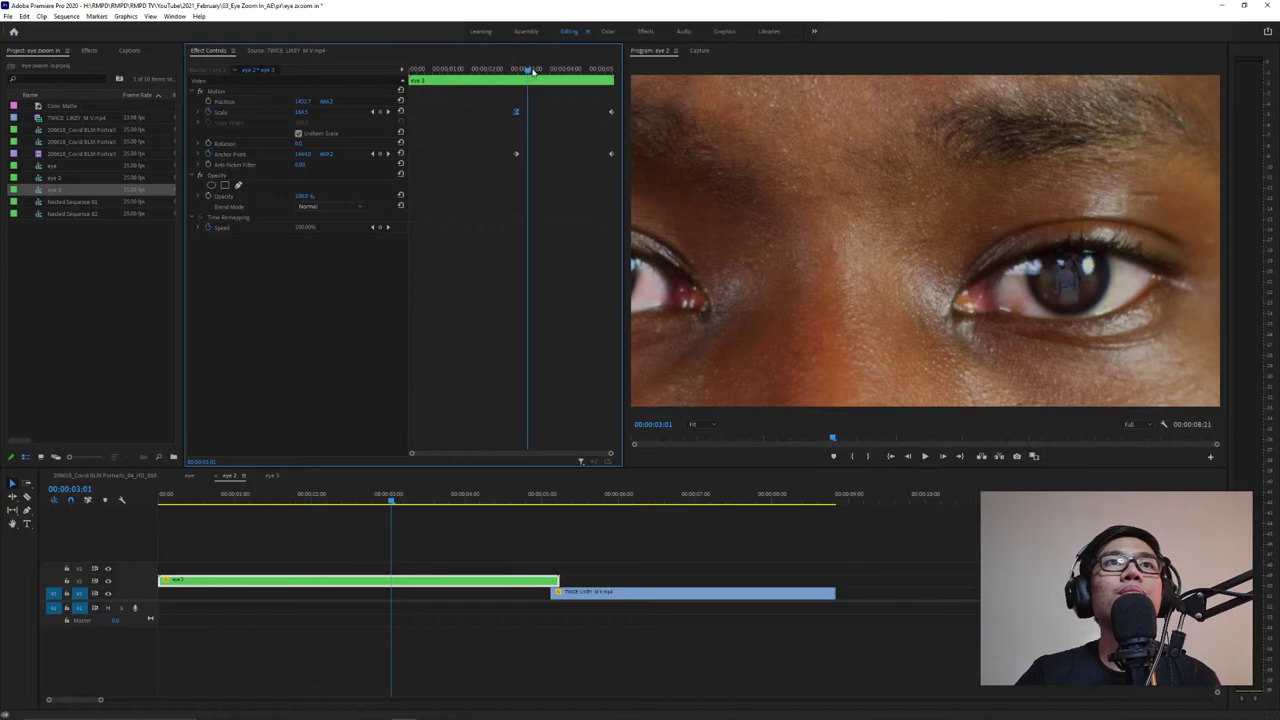
# Shape the eye clip's Scale graph into a curve that starts slowly and accelerates towards the last keyframe, and preview it.
pyautogui.moveTo(533, 72); pyautogui.dragTo(517, 70)
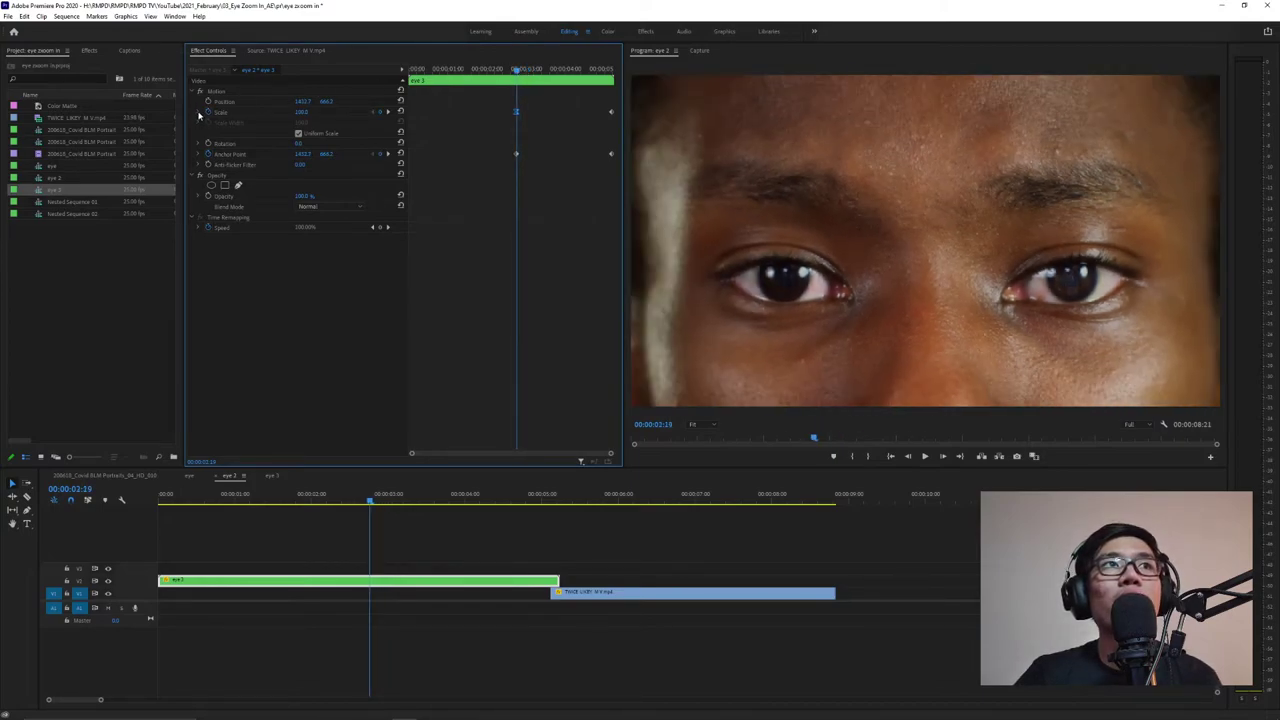
pyautogui.click(199, 113)
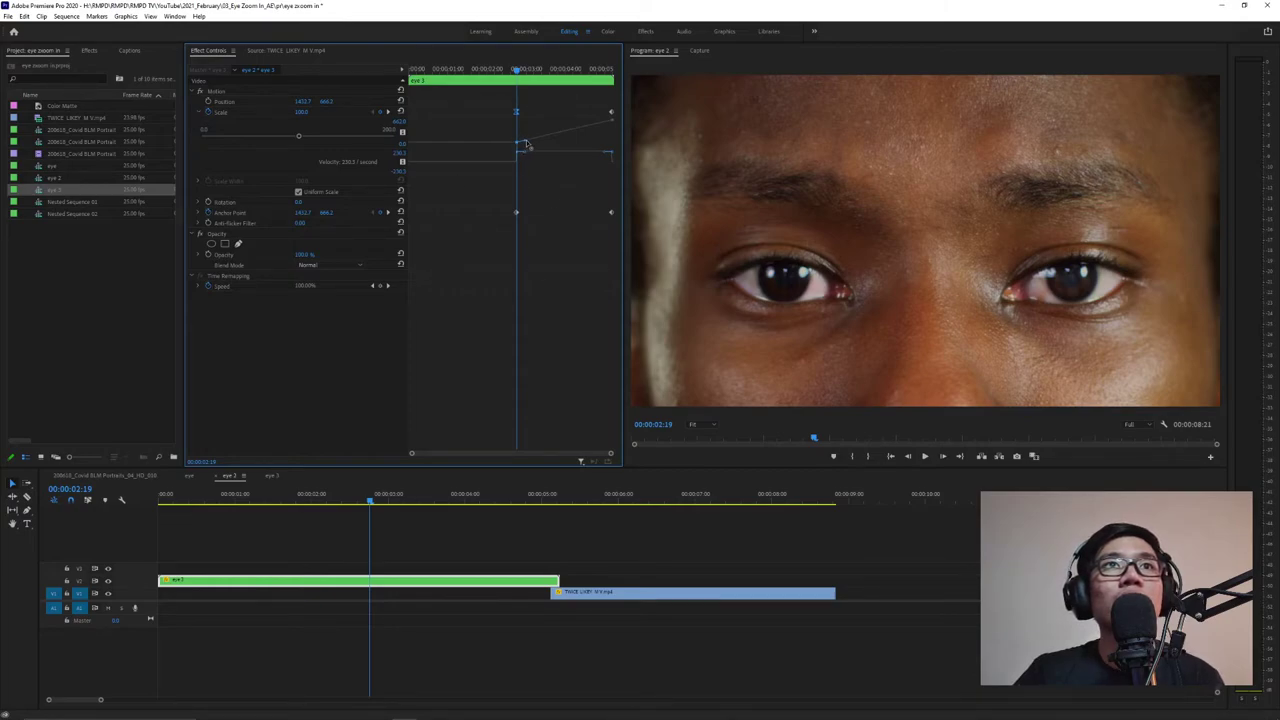
pyautogui.moveTo(531, 147); pyautogui.dragTo(603, 147)
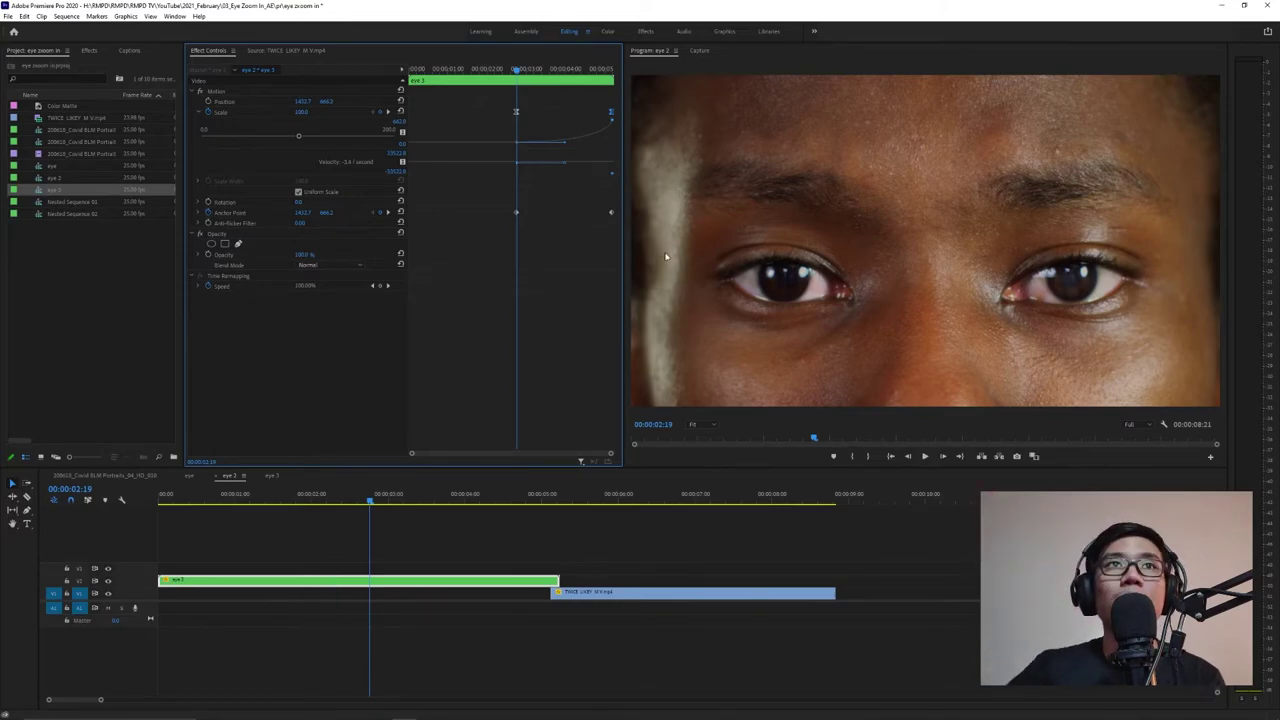
pyautogui.moveTo(518, 72); pyautogui.dragTo(311, 79)
pyautogui.press('space')
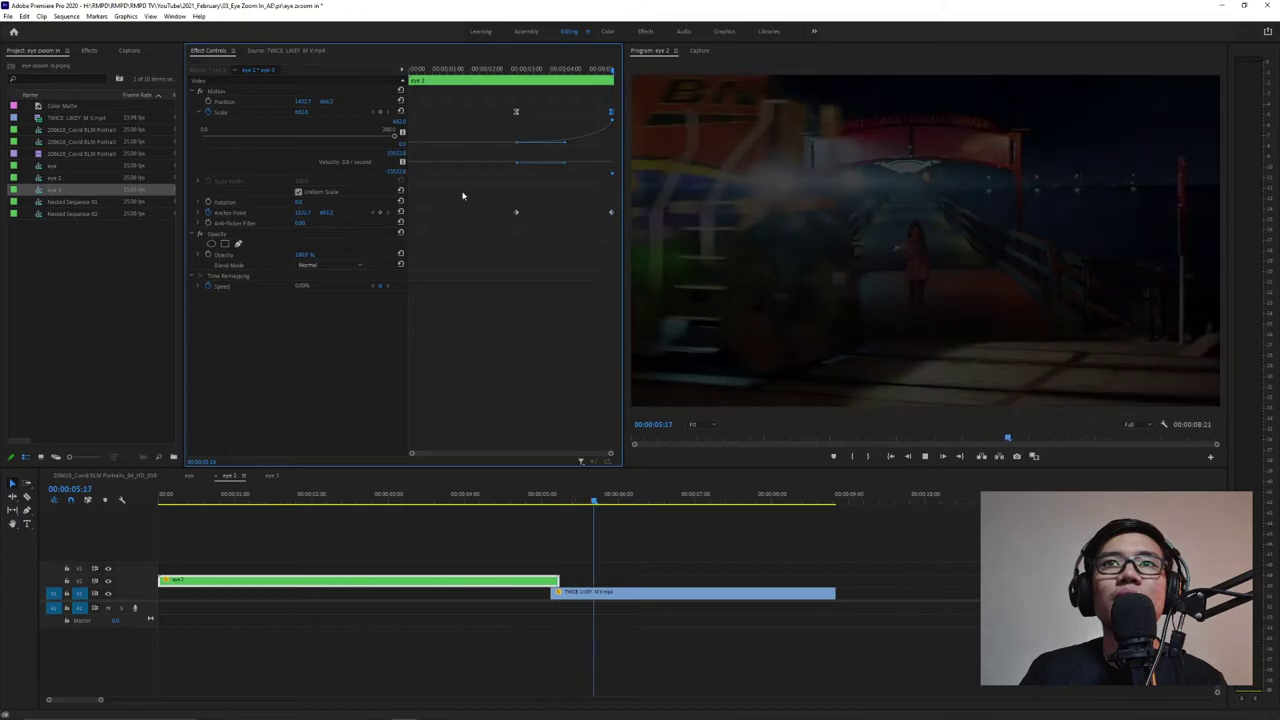
# Set the V1 TWICE clip's Opacity to 100% and compare the frames around the cut at 00:00:05:06.
pyautogui.moveTo(600, 501); pyautogui.dragTo(560, 502)
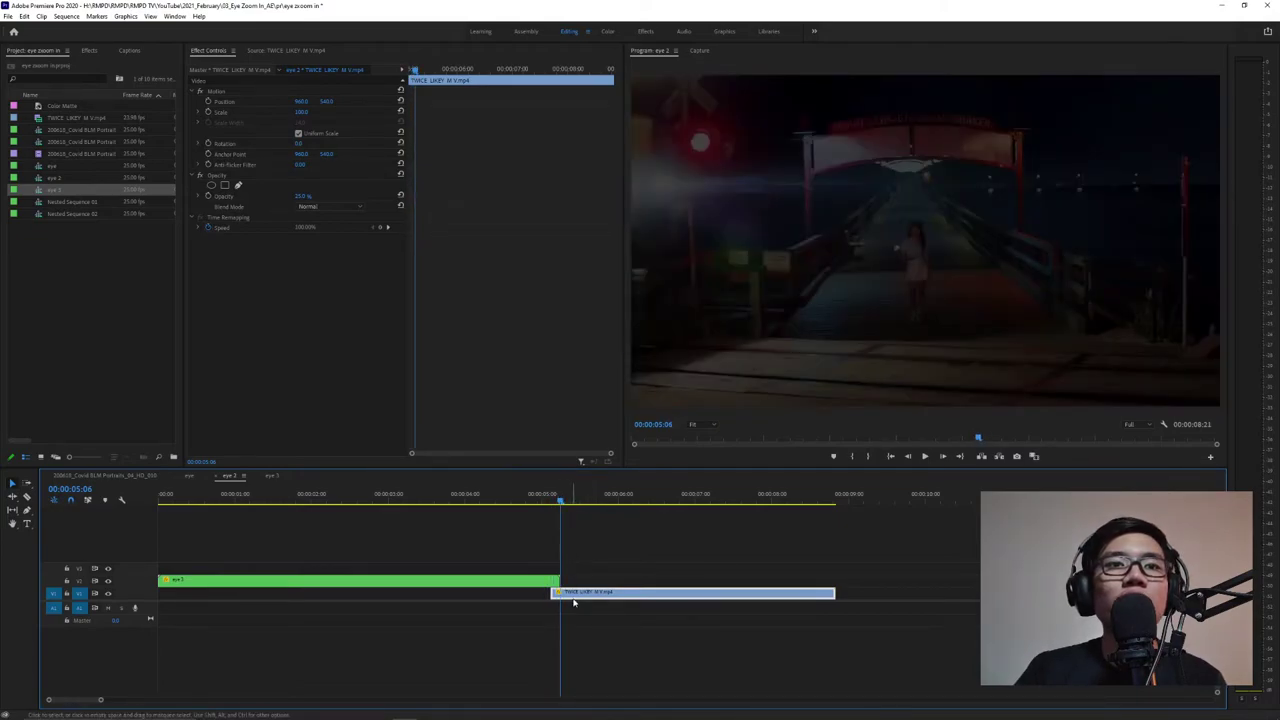
pyautogui.click(630, 567)
pyautogui.click(632, 593)
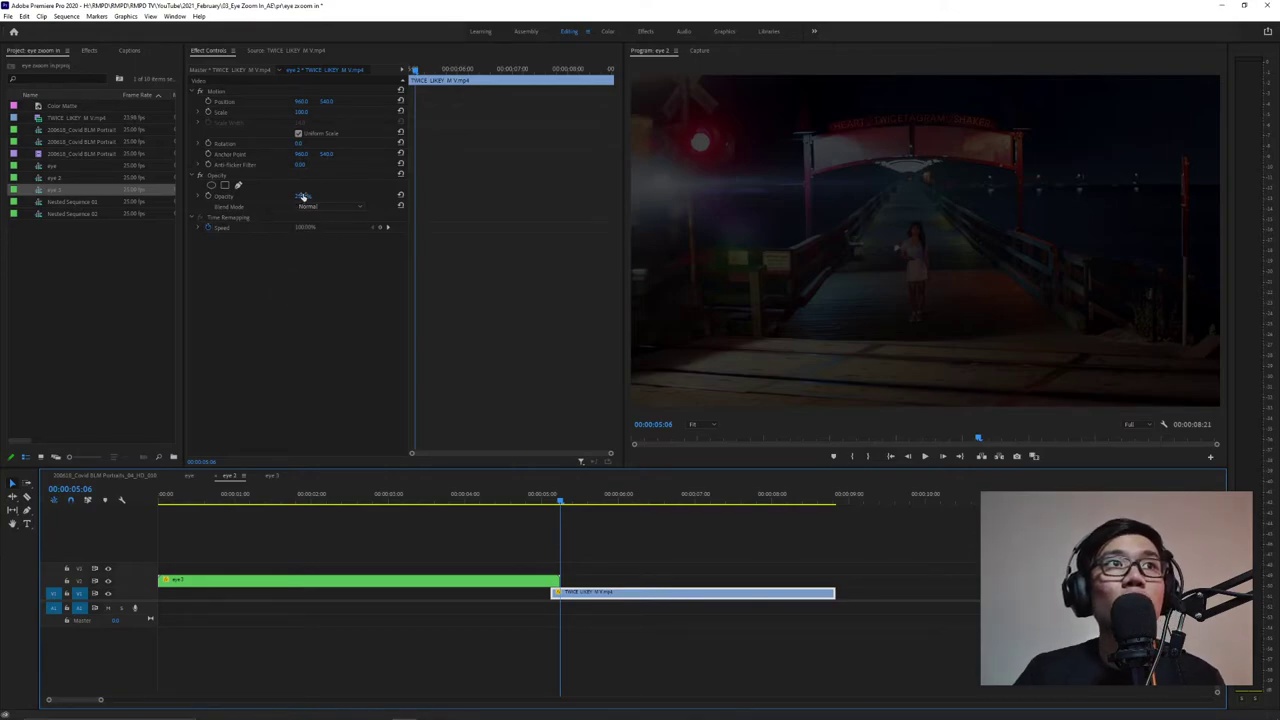
pyautogui.moveTo(303, 197); pyautogui.dragTo(370, 197)
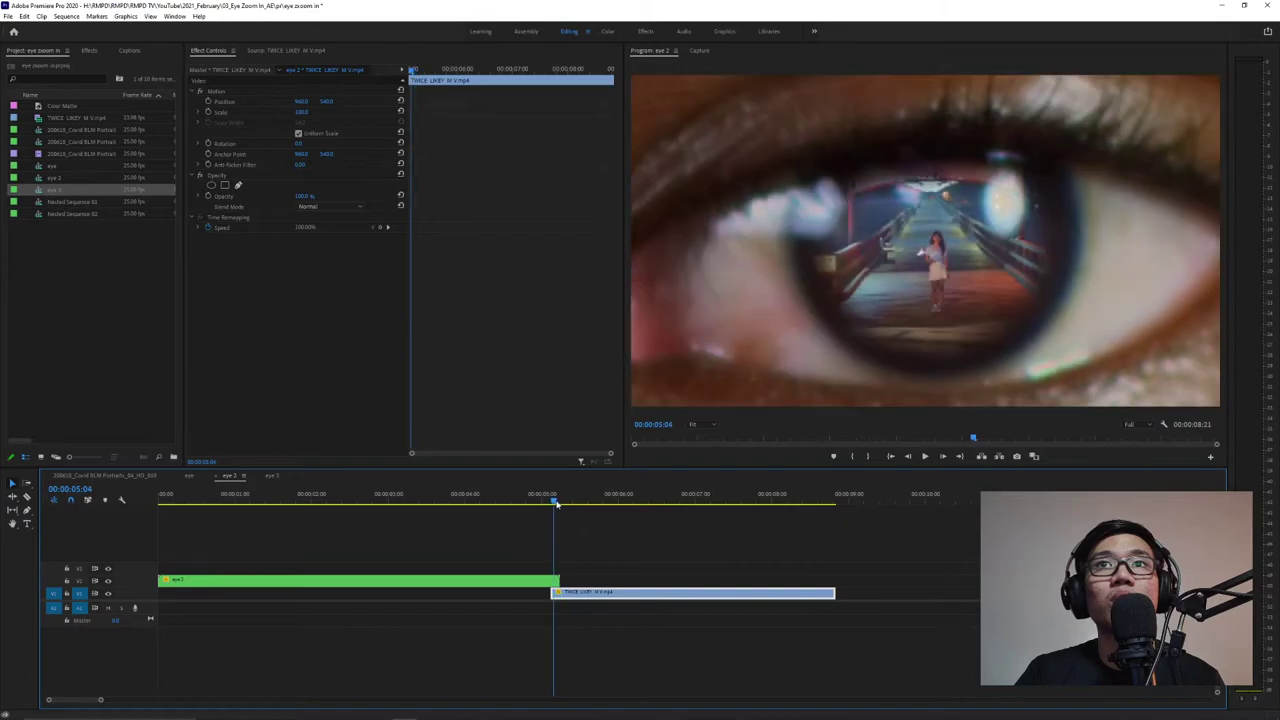
pyautogui.press('Left')
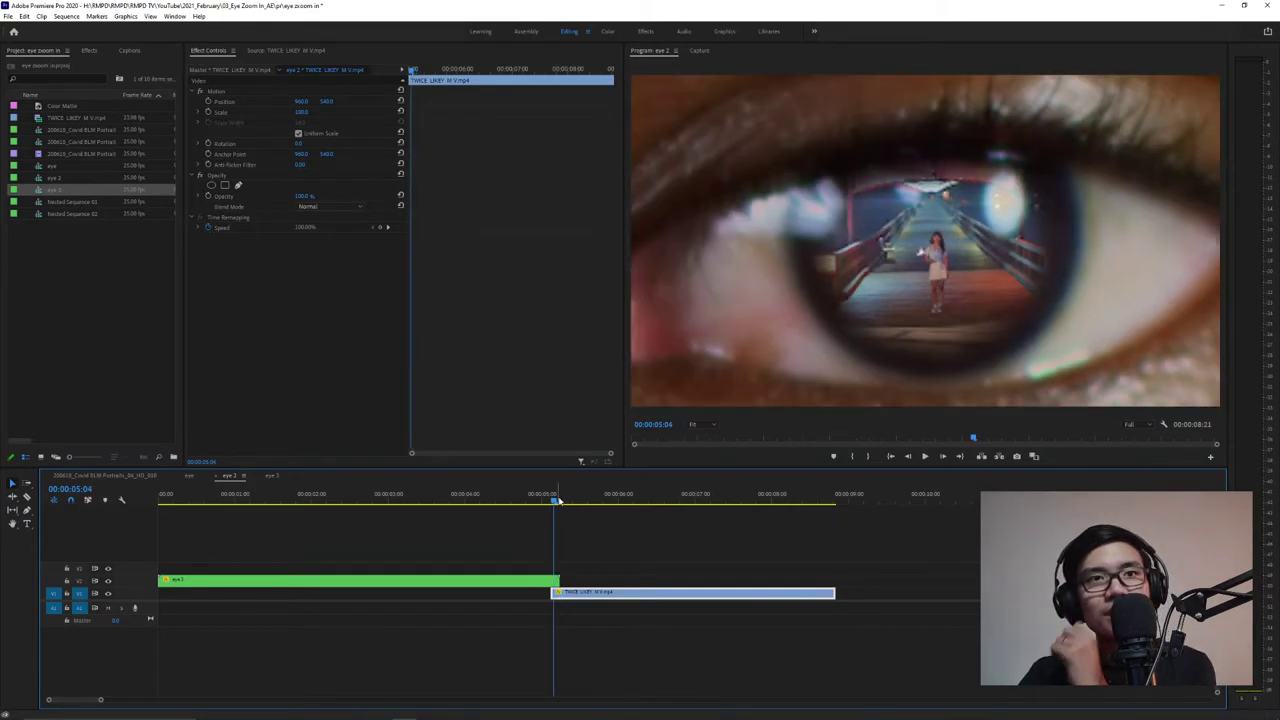
pyautogui.click(560, 503)
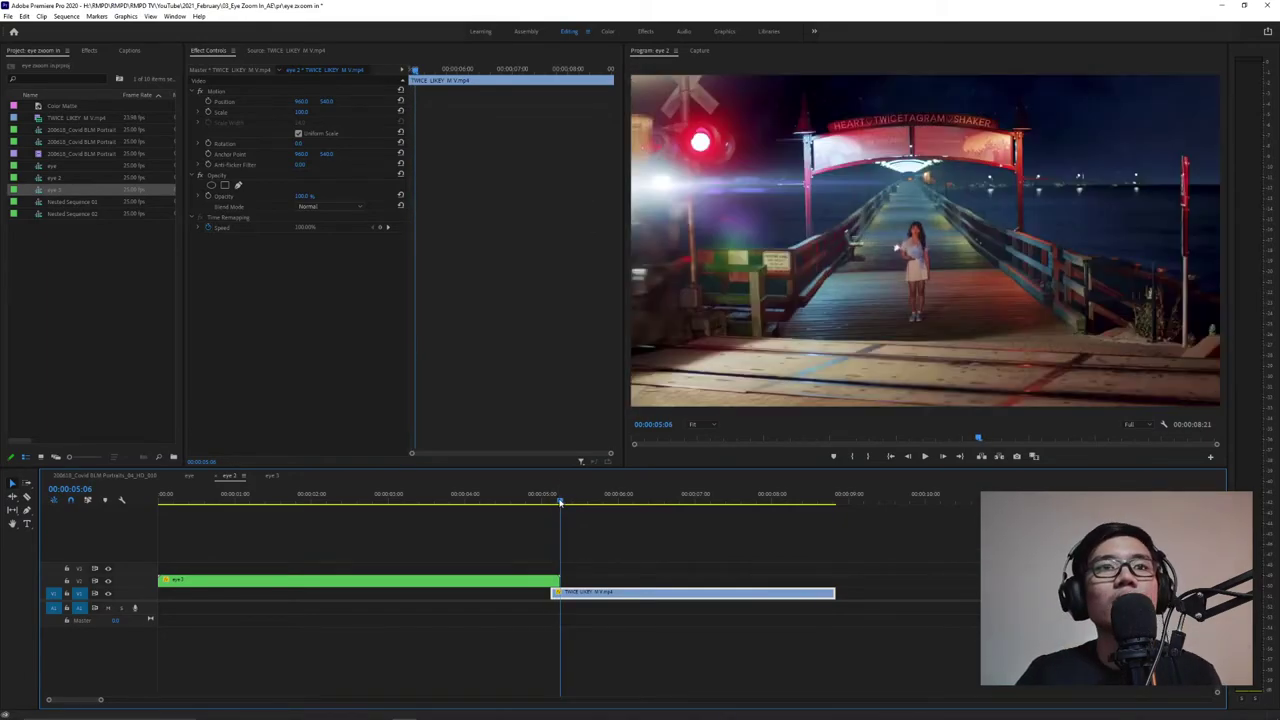
# Add a Cross Dissolve to the start of the TWICE clip and shorten it to five frames.
pyautogui.click(556, 594)
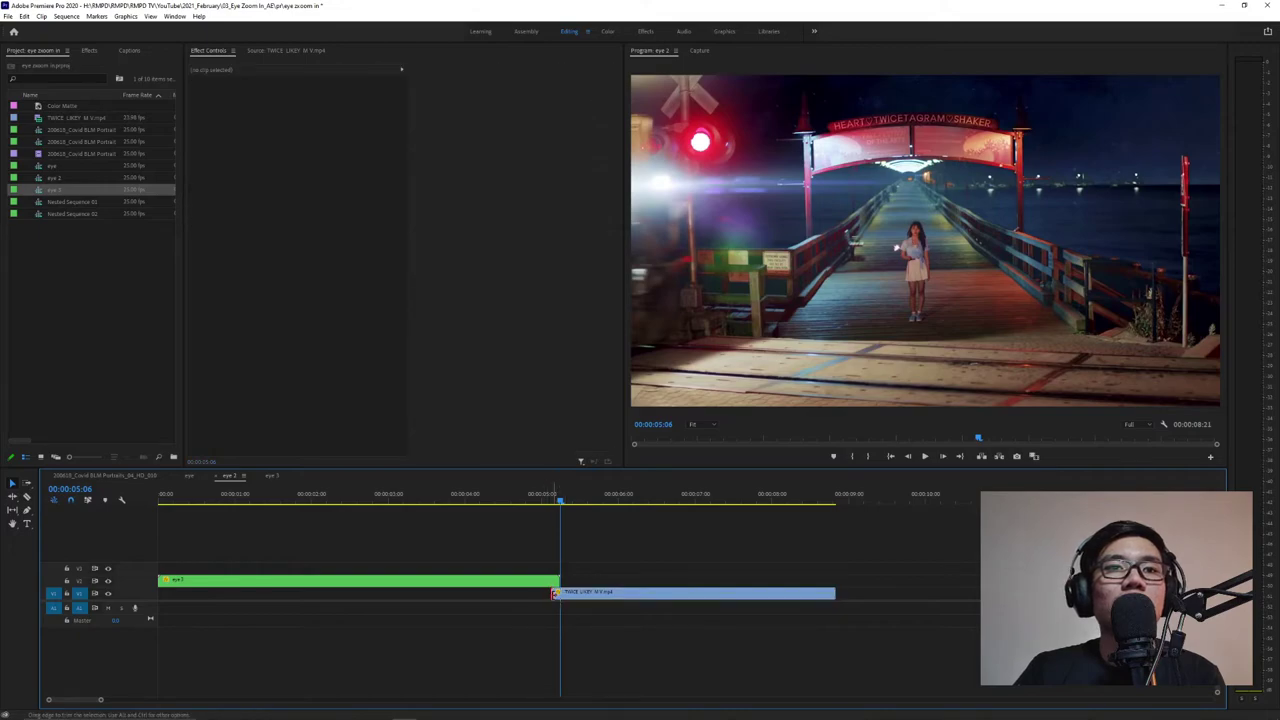
pyautogui.rightClick(556, 594)
pyautogui.click(674, 548)
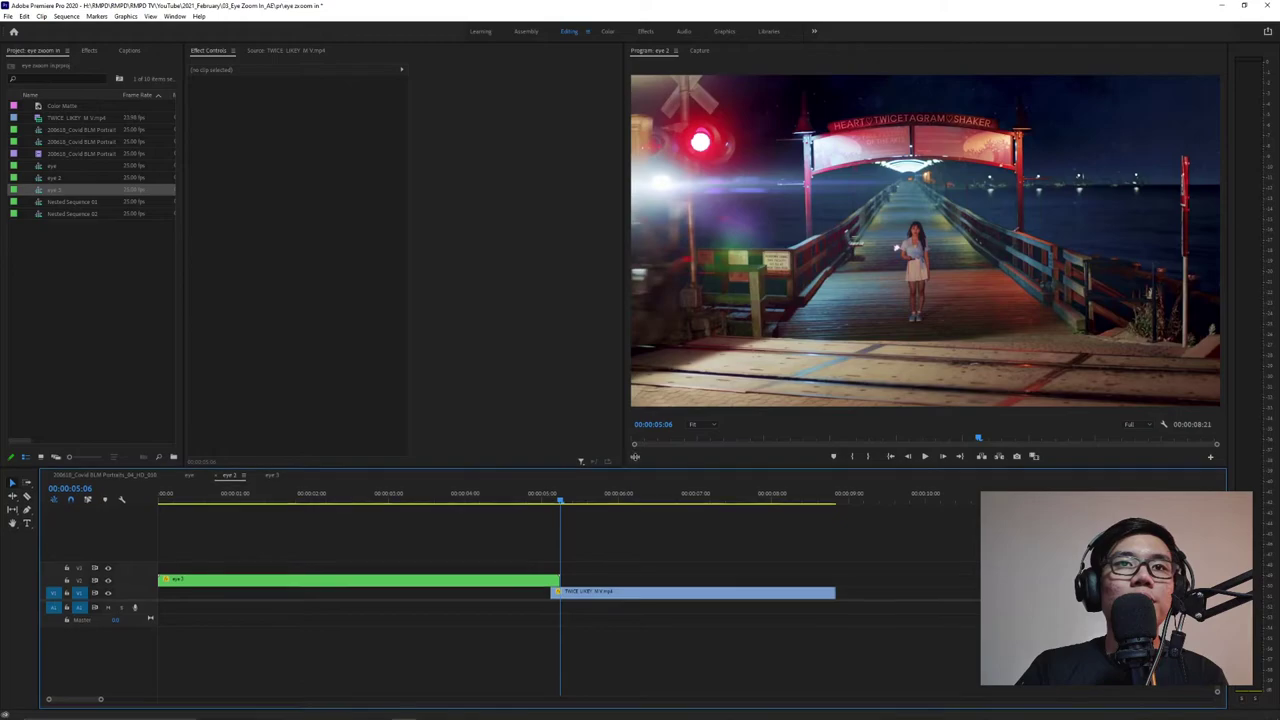
pyautogui.moveTo(634, 468); pyautogui.dragTo(634, 404)
pyautogui.click(554, 562)
pyautogui.hotkey('ctrl', 'd')
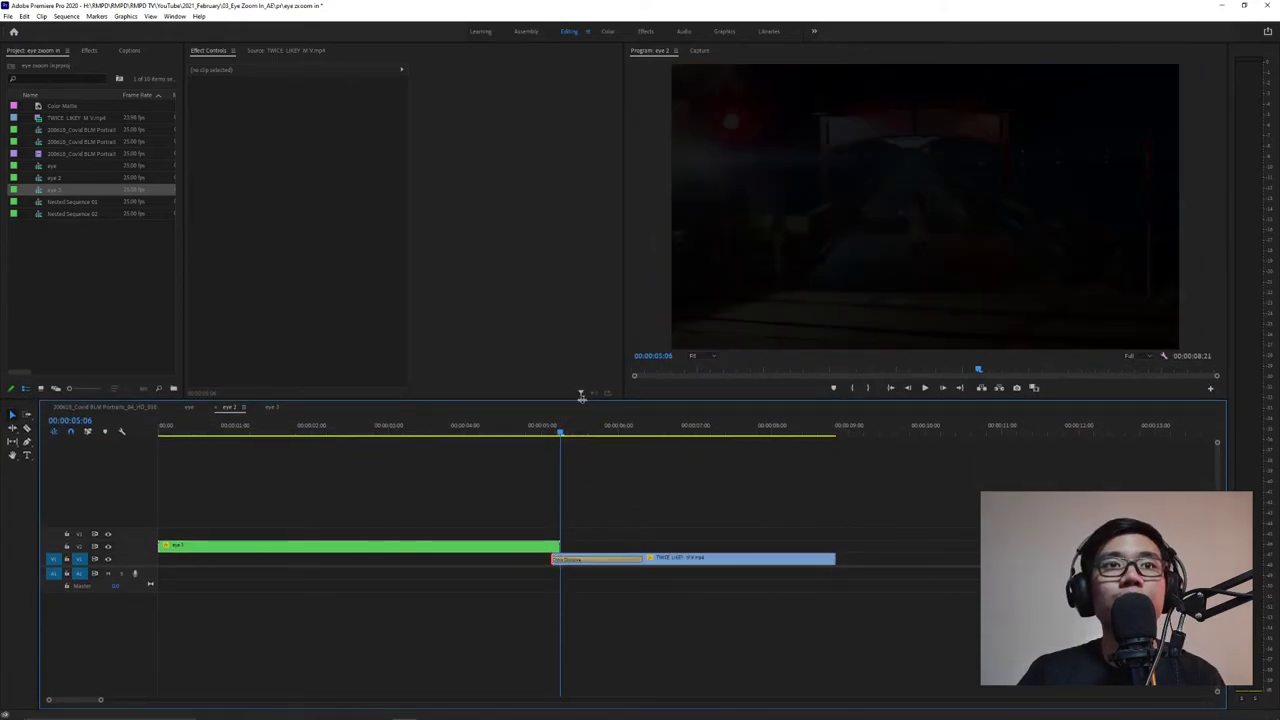
pyautogui.moveTo(580, 398); pyautogui.dragTo(585, 446)
pyautogui.moveTo(563, 582); pyautogui.dragTo(558, 582)
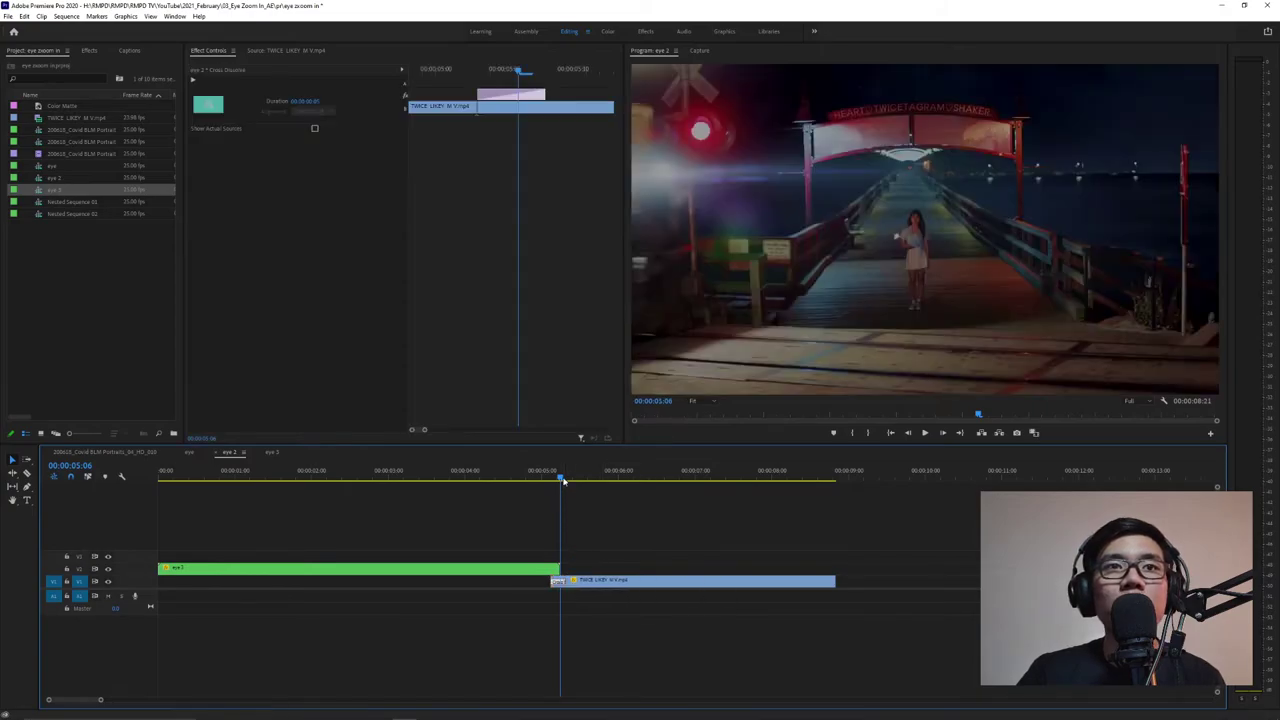
# Examine the frames around 00:00:05:05 where the dissolve overlaps the end of the eye clip.
pyautogui.click(556, 480)
pyautogui.moveTo(556, 483)
pyautogui.mouseDown()
pyautogui.moveTo(572, 488)
pyautogui.moveTo(559, 492)
pyautogui.mouseUp()
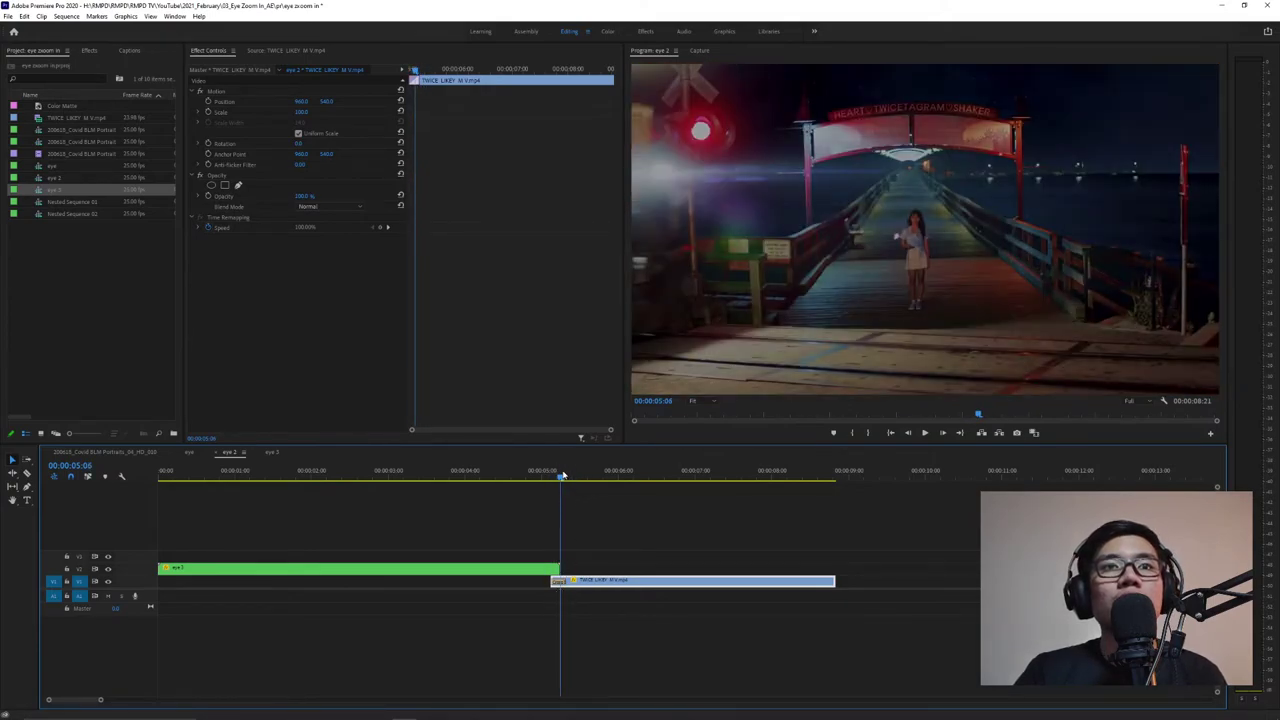
pyautogui.click(553, 472)
pyautogui.moveTo(556, 473); pyautogui.dragTo(561, 476)
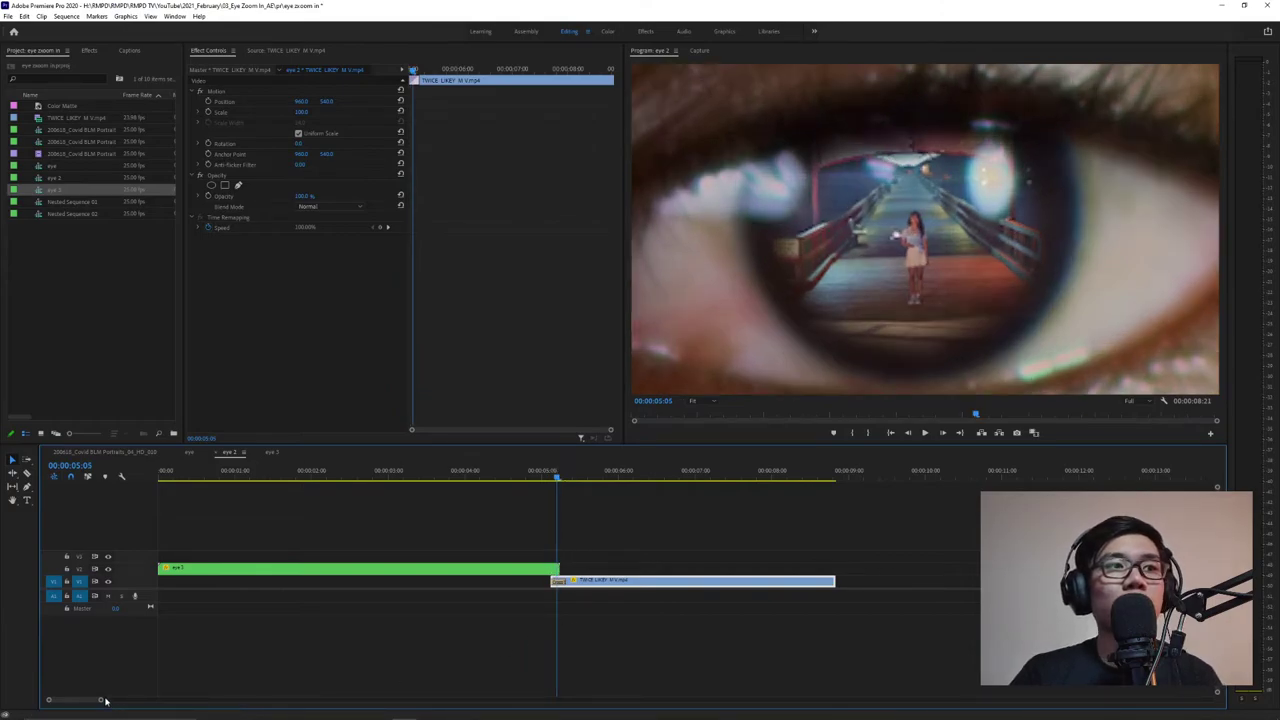
pyautogui.moveTo(101, 700); pyautogui.dragTo(48, 703)
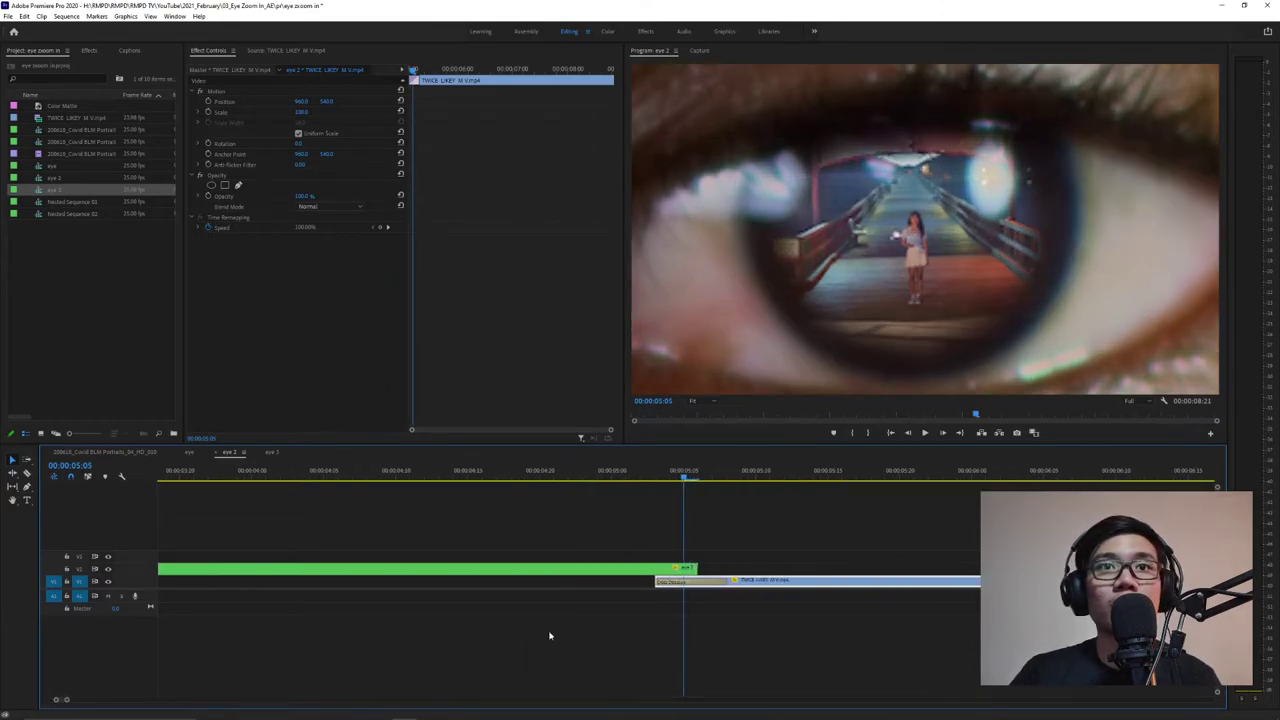
# Keyframe the eye clip's Opacity from 100% at 00:00:05:05 to 0% at 00:00:05:06 and preview the cut.
pyautogui.click(630, 568)
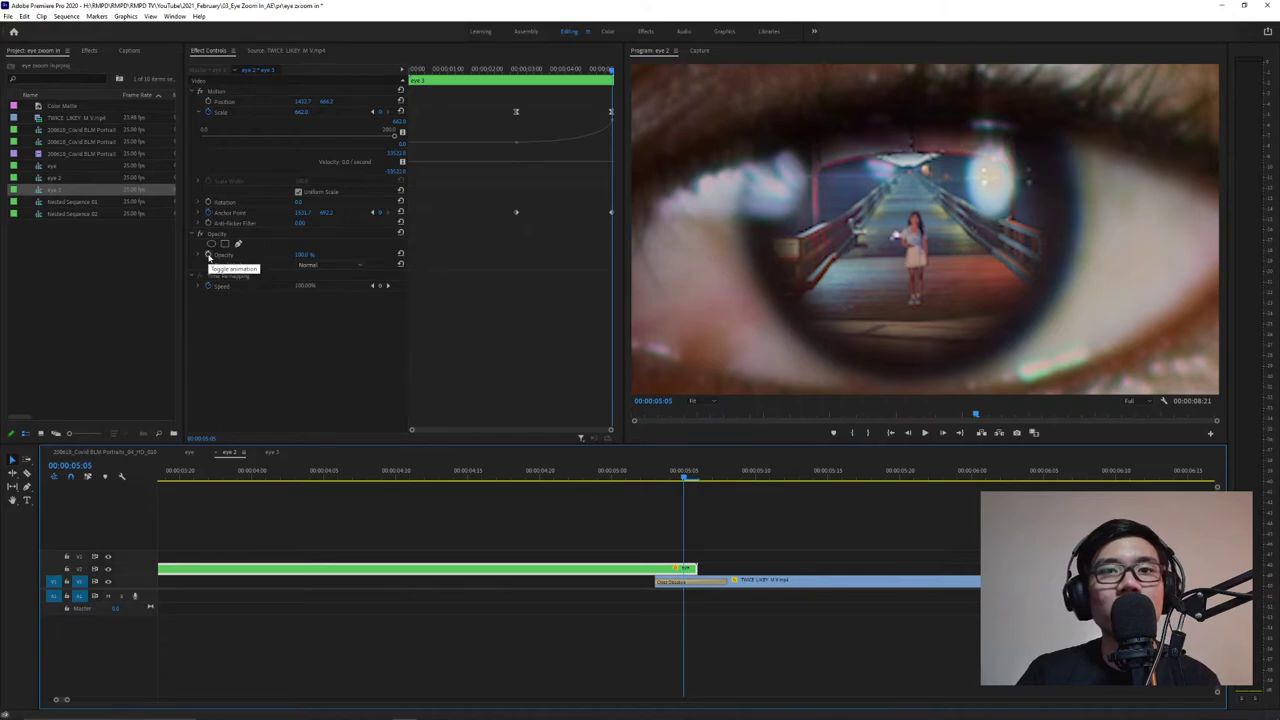
pyautogui.click(209, 257)
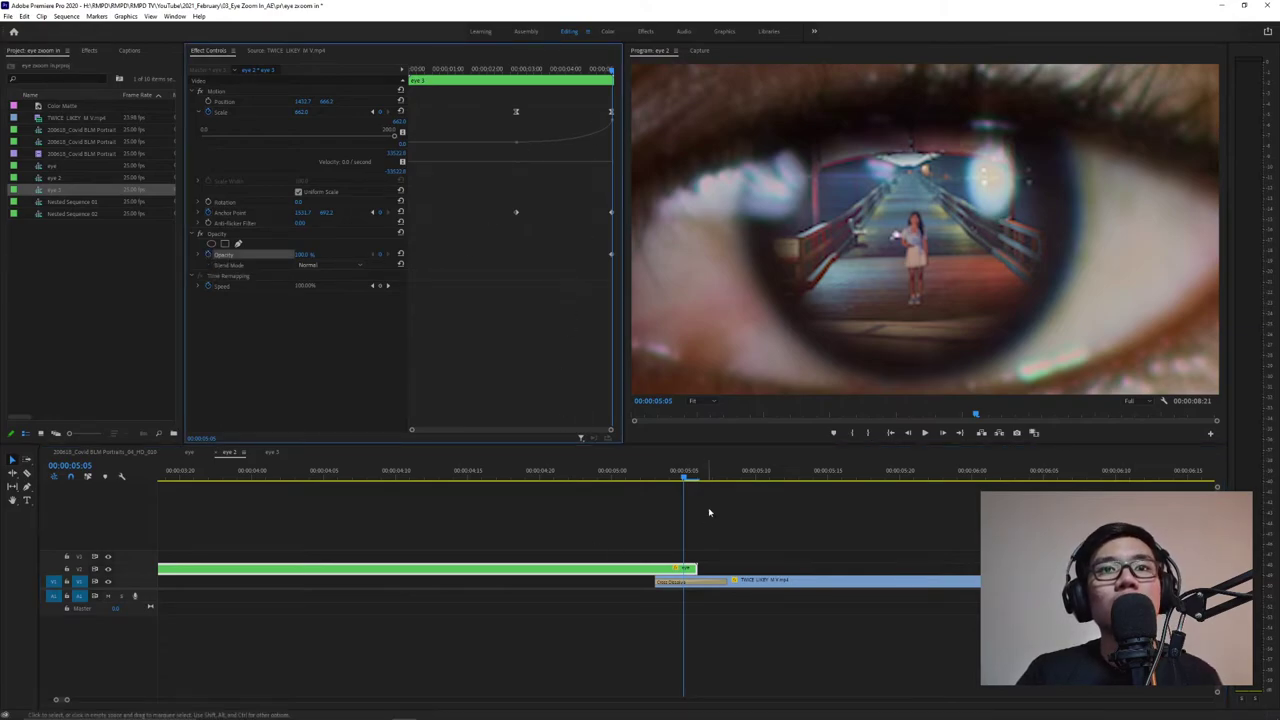
pyautogui.click(696, 483)
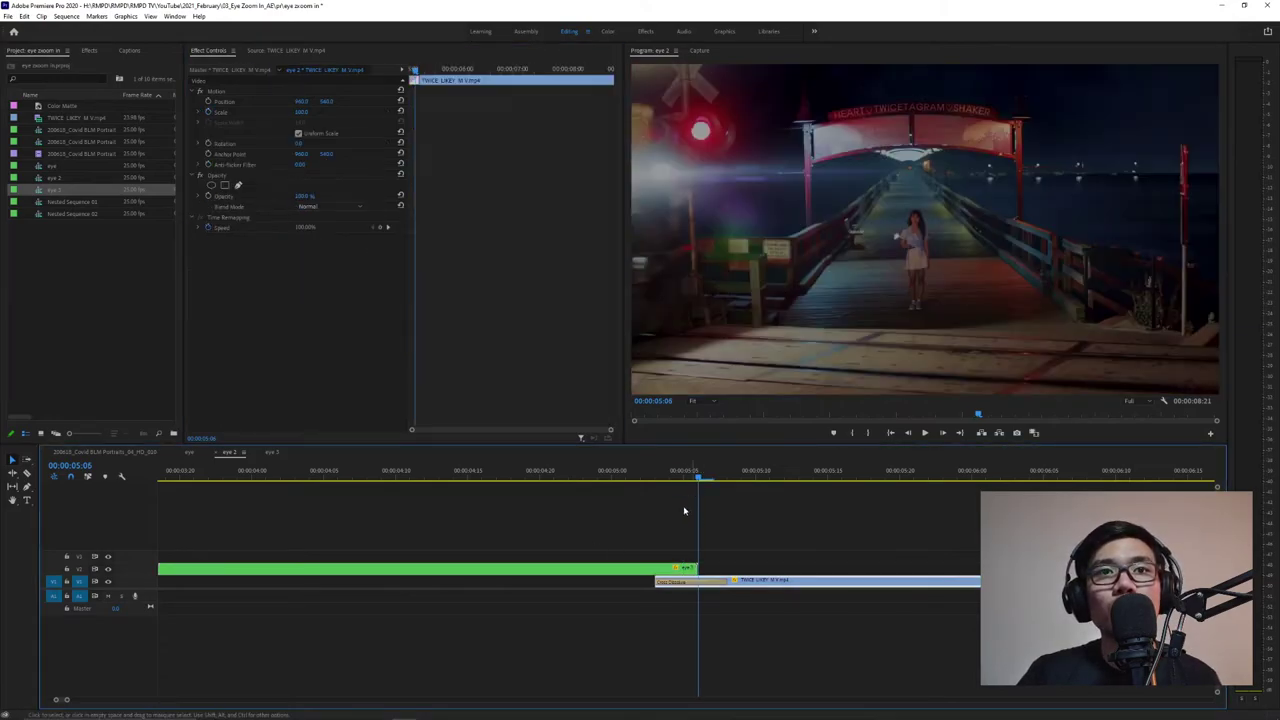
pyautogui.click(649, 576)
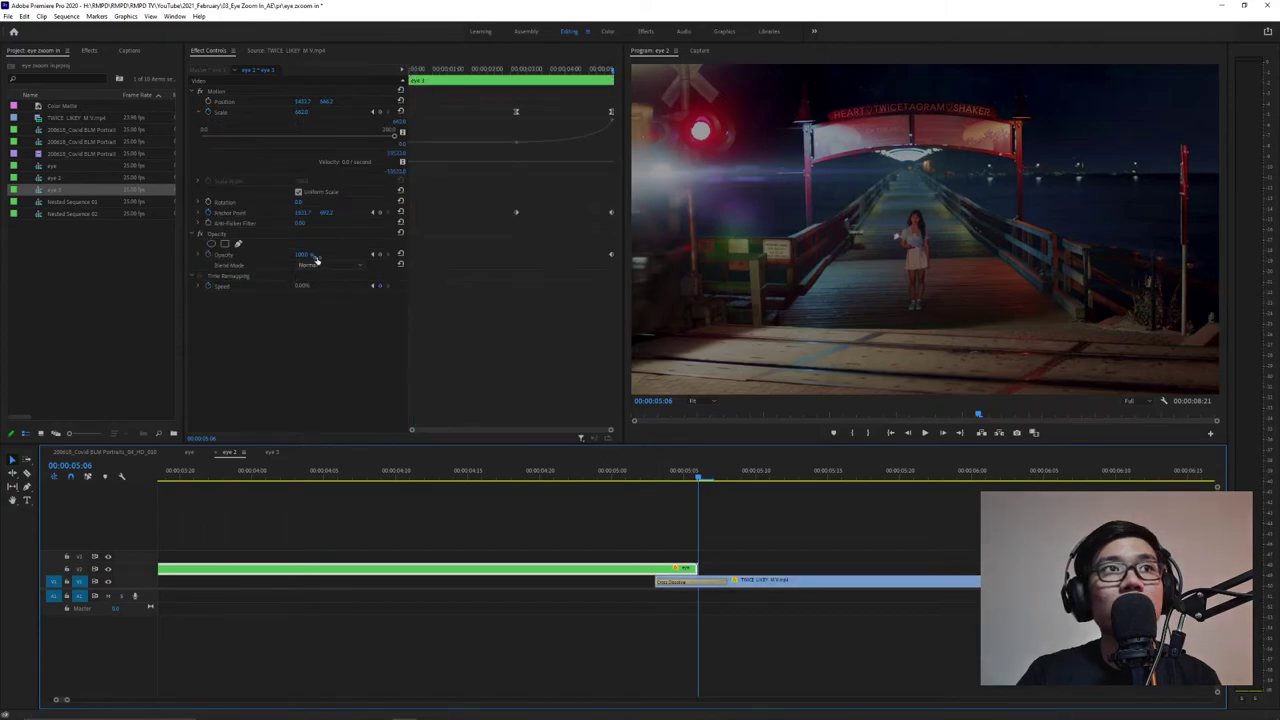
pyautogui.moveTo(308, 255); pyautogui.dragTo(200, 255)
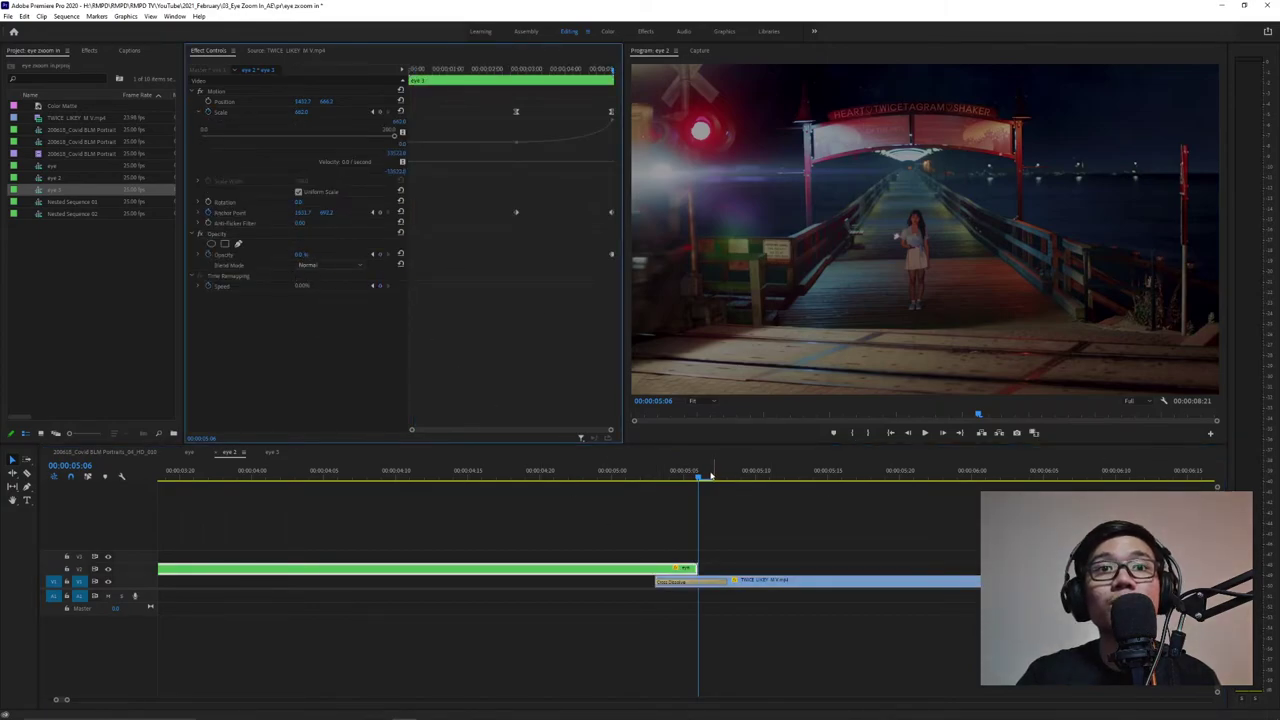
pyautogui.moveTo(709, 477); pyautogui.dragTo(672, 475)
pyautogui.press('space')
pyautogui.press('space')
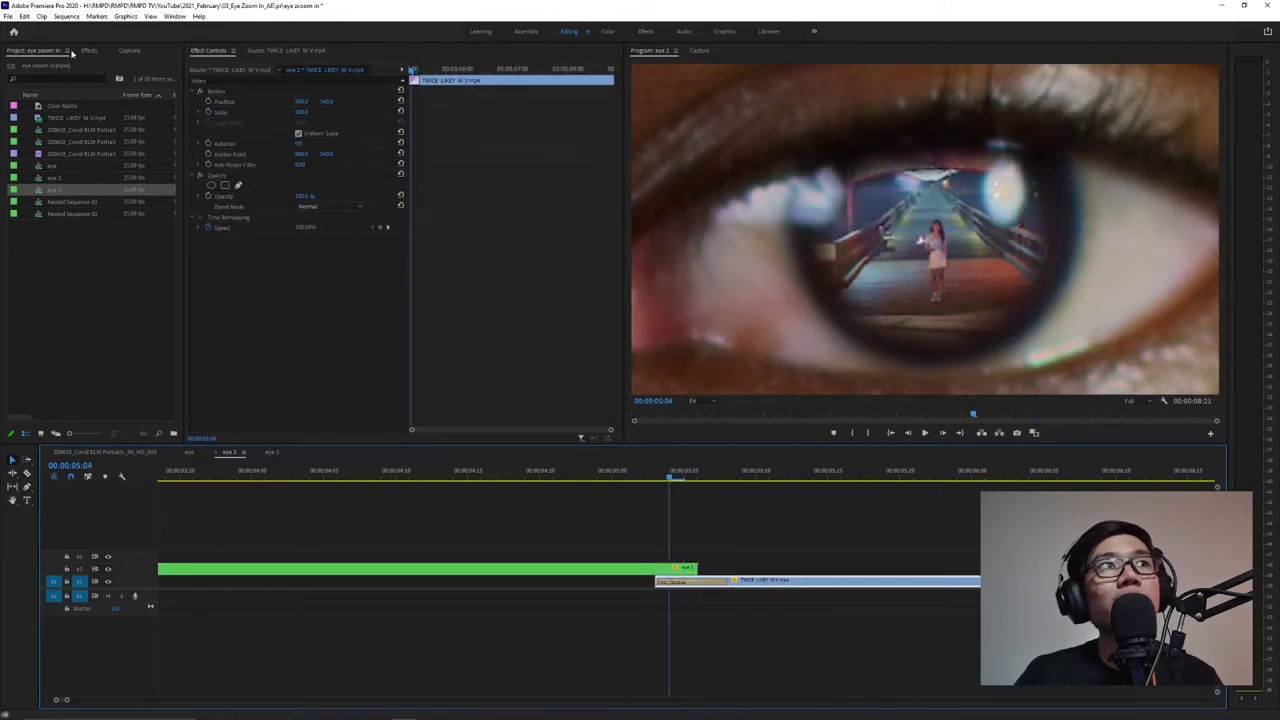
# Search the effects for "lumetri color" and apply Lumetri Color to the V1 TWICE clip.
pyautogui.click(89, 50)
pyautogui.doubleClick(28, 64)
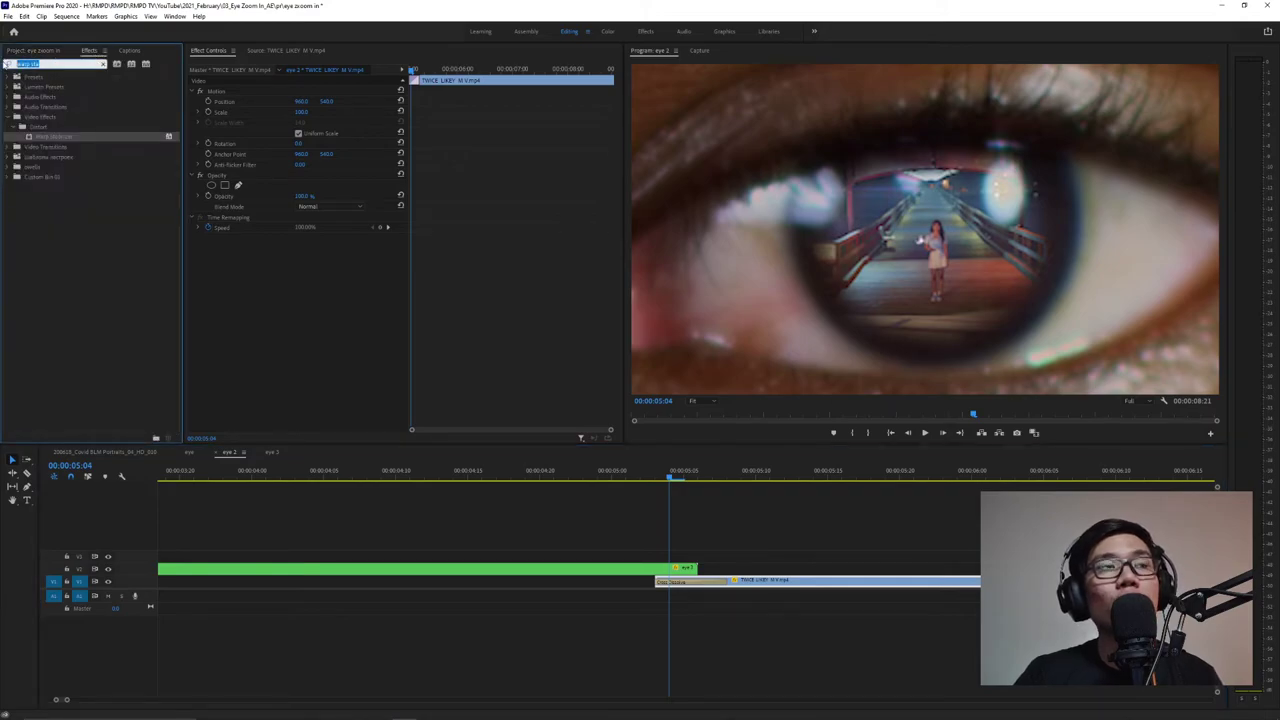
pyautogui.write('lumetri color')
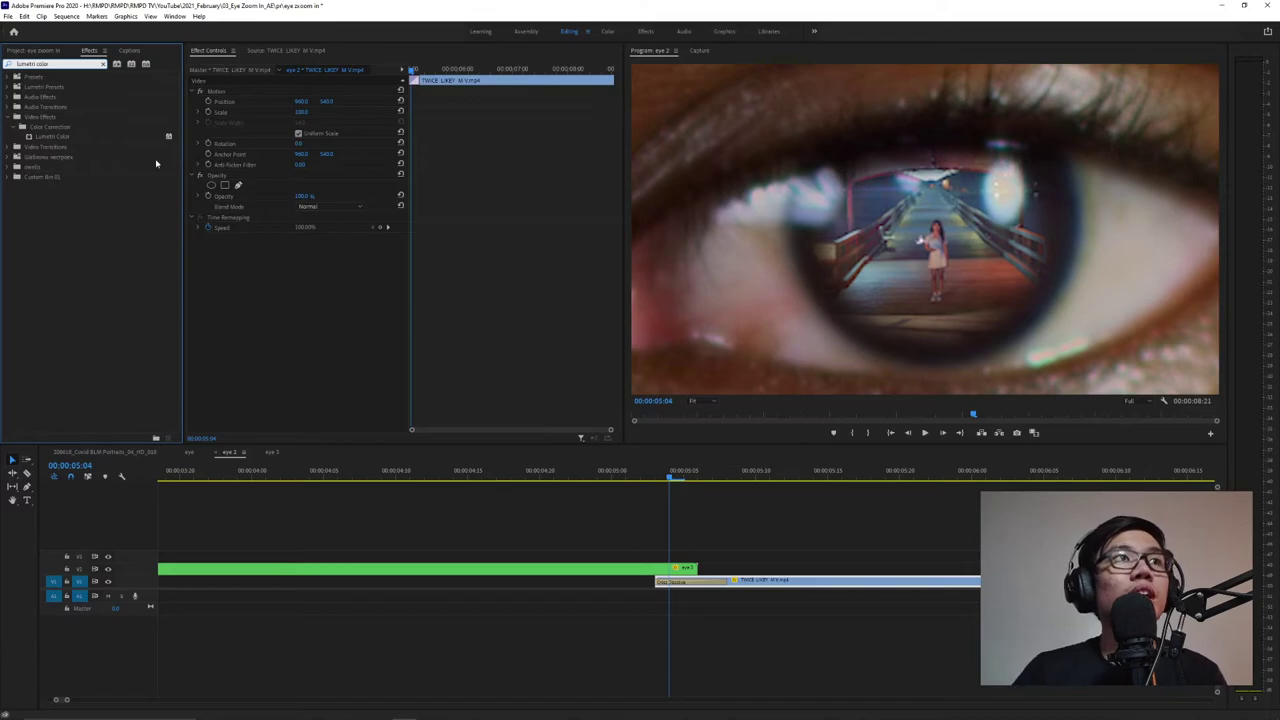
pyautogui.click(65, 139)
pyautogui.moveTo(270, 223); pyautogui.dragTo(753, 586)
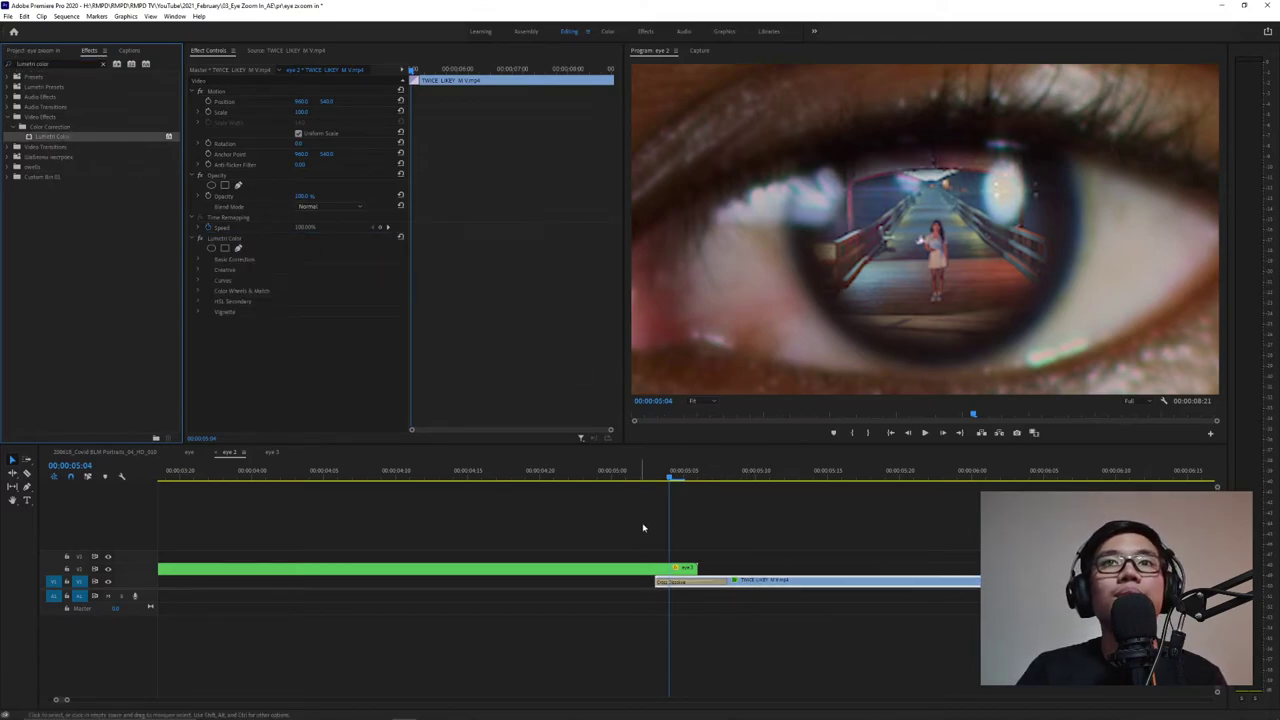
# At 00:00:05:07, set the TWICE clip's Lumetri Vignette Amount to -5.
pyautogui.moveTo(676, 476); pyautogui.dragTo(710, 491)
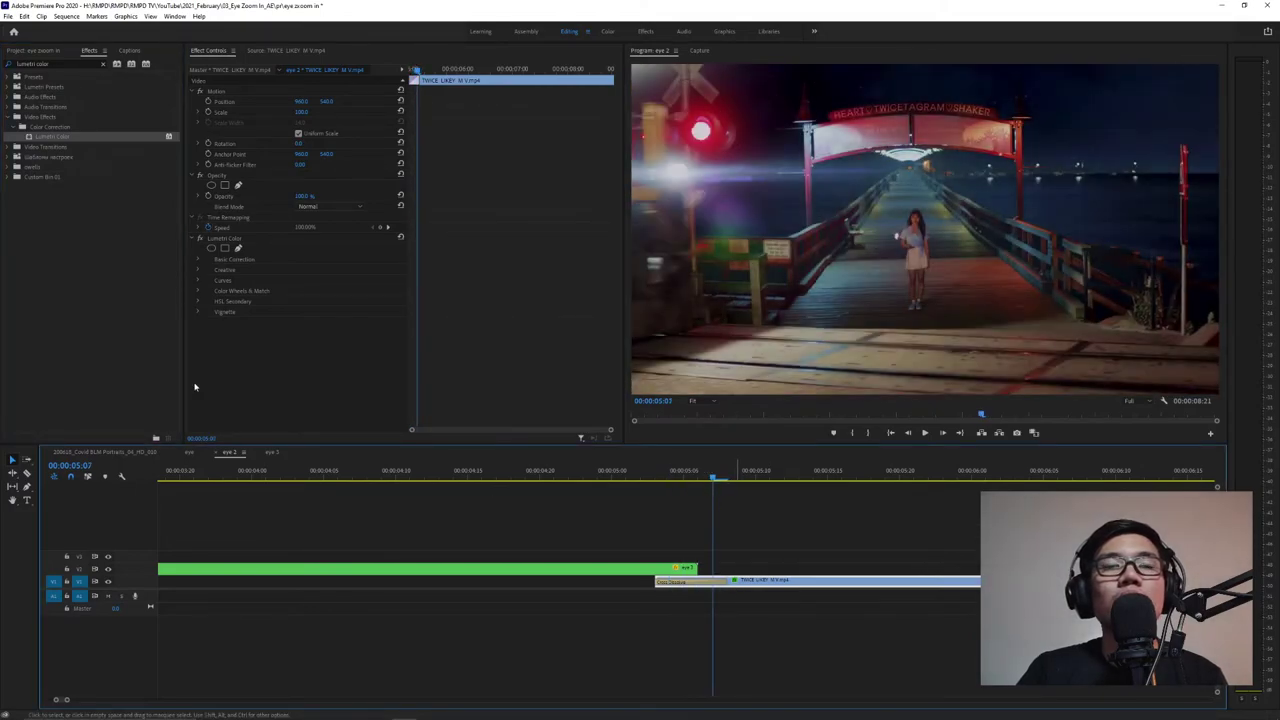
pyautogui.click(197, 313)
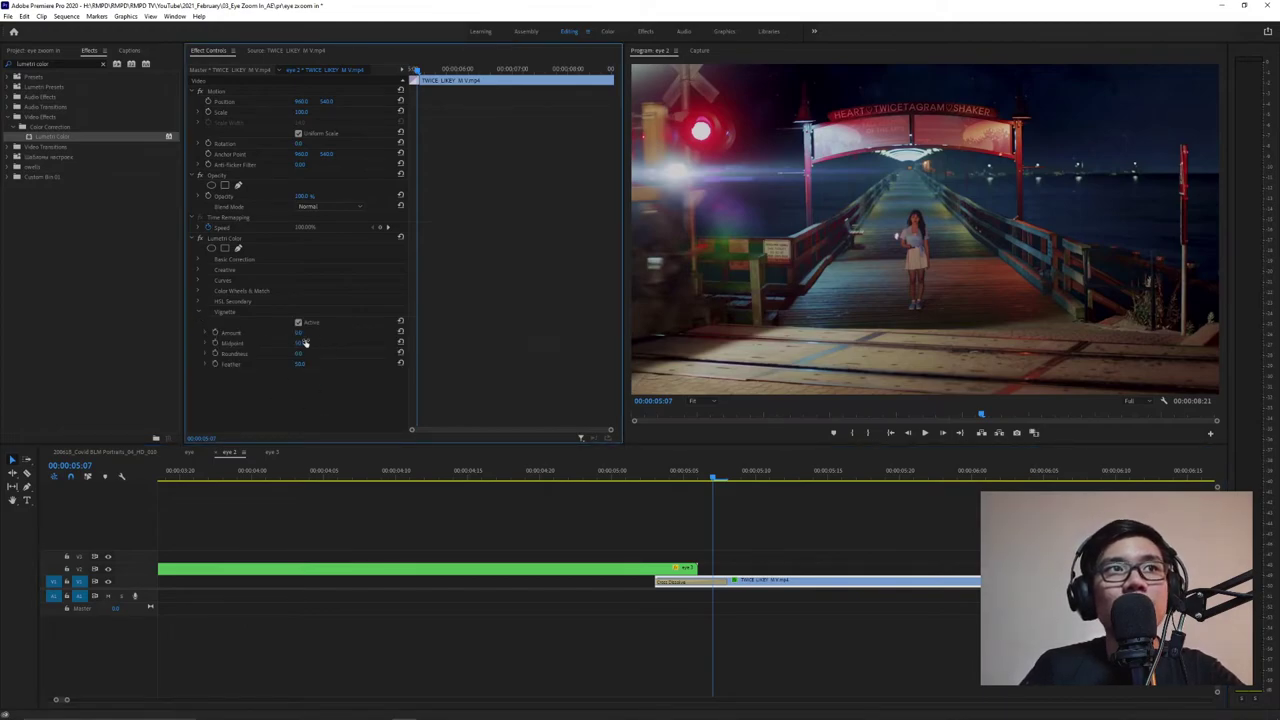
pyautogui.moveTo(302, 333); pyautogui.dragTo(262, 333)
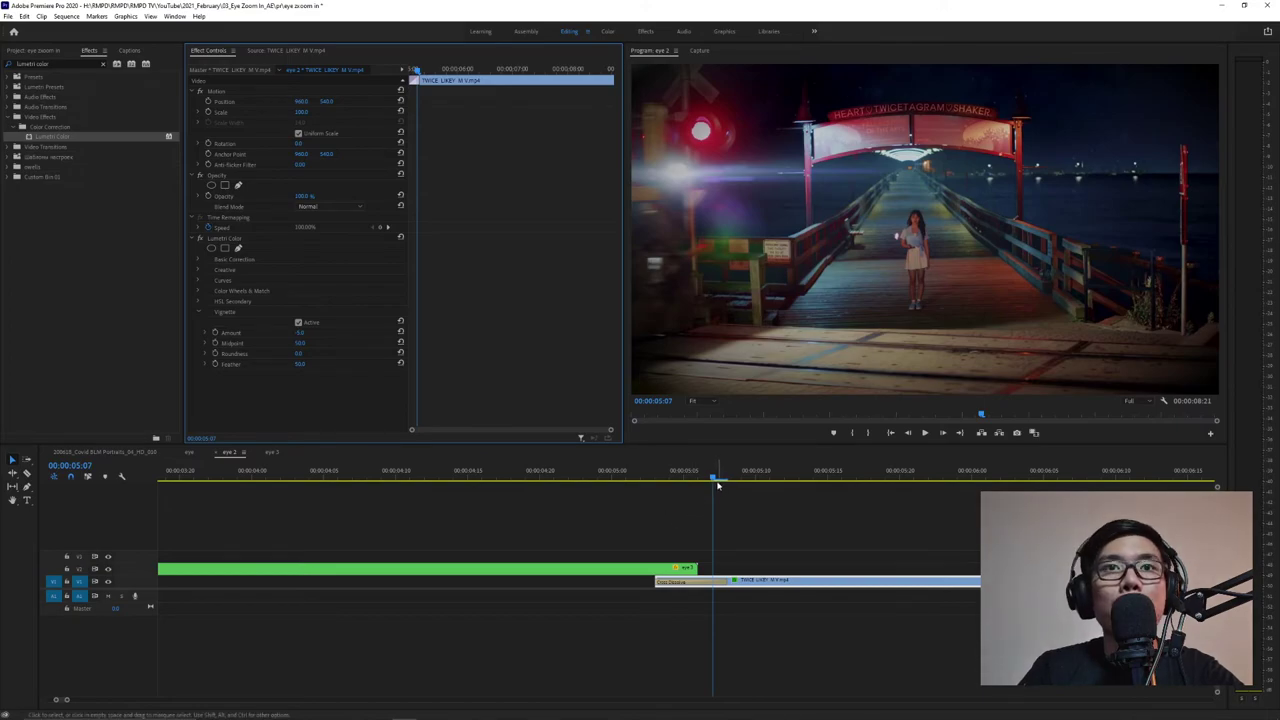
# Keyframe the Vignette Amount from -5 at 00:00:05:03 to 0 at 00:00:05:10, and shift the end keyframe slightly further along the clip.
pyautogui.moveTo(714, 481); pyautogui.dragTo(657, 481)
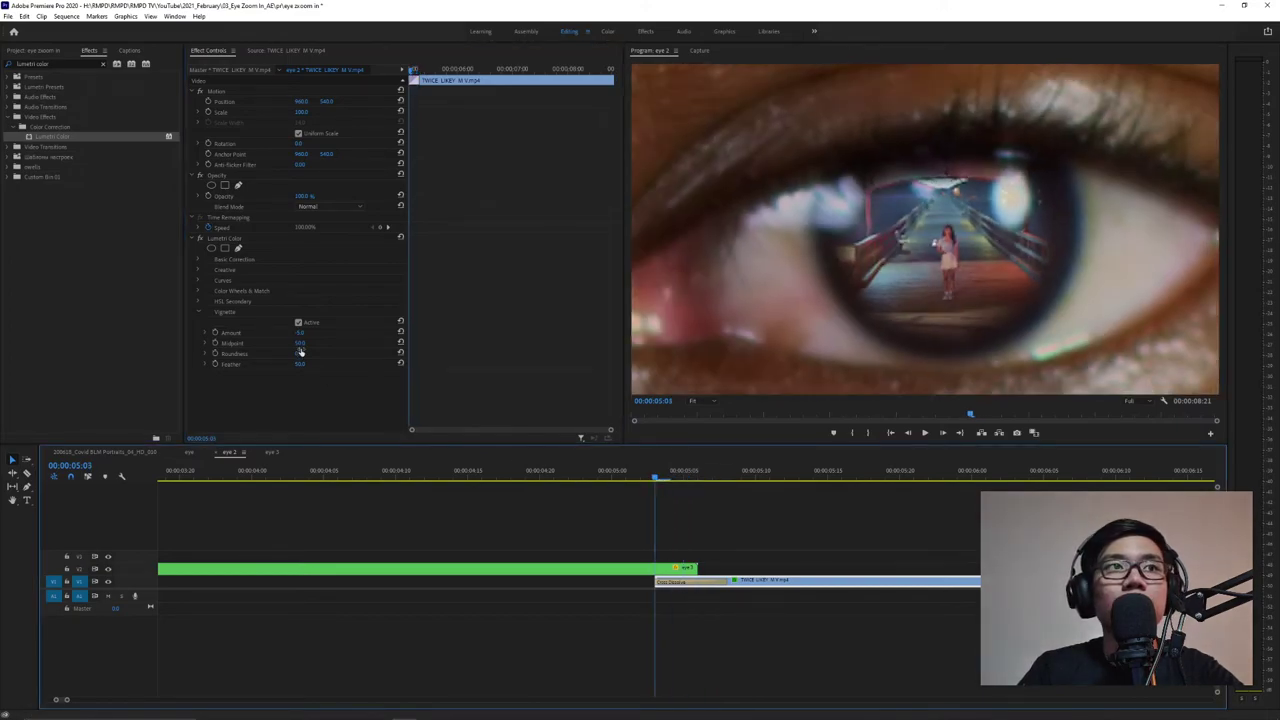
pyautogui.click(229, 333)
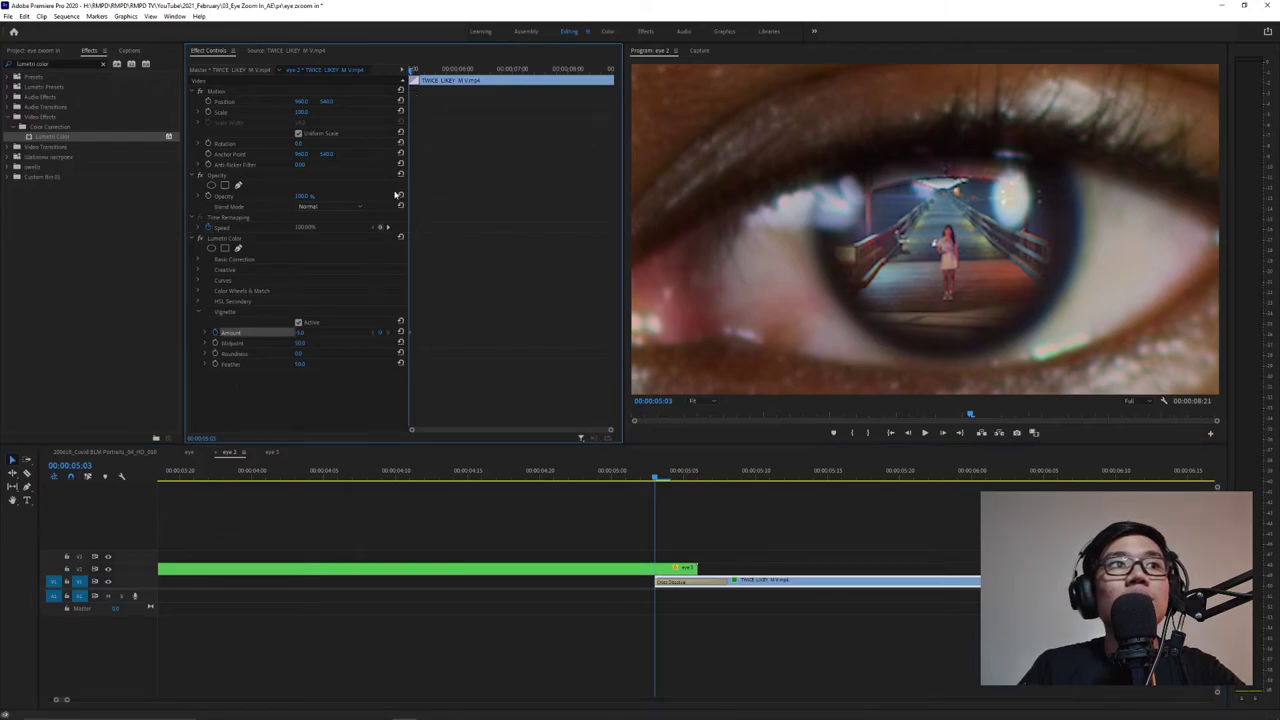
pyautogui.moveTo(407, 73); pyautogui.dragTo(423, 76)
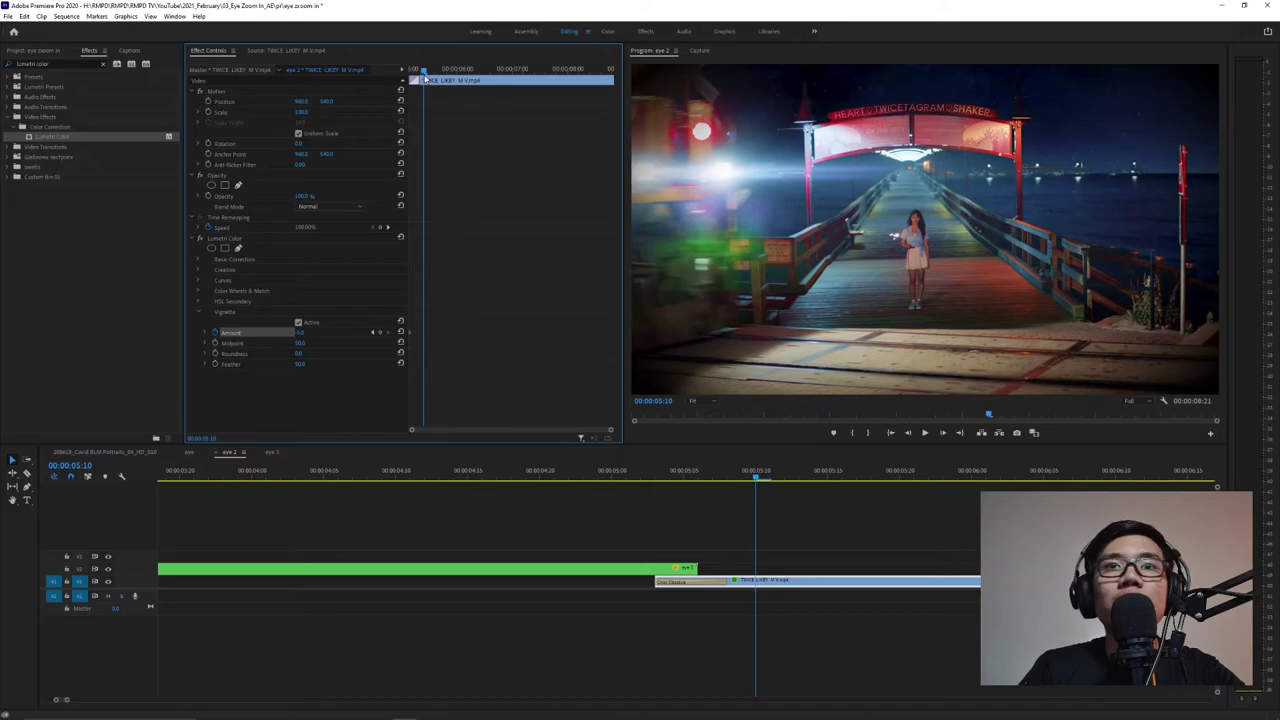
pyautogui.click(300, 334)
pyautogui.write('0')
pyautogui.press('Return')
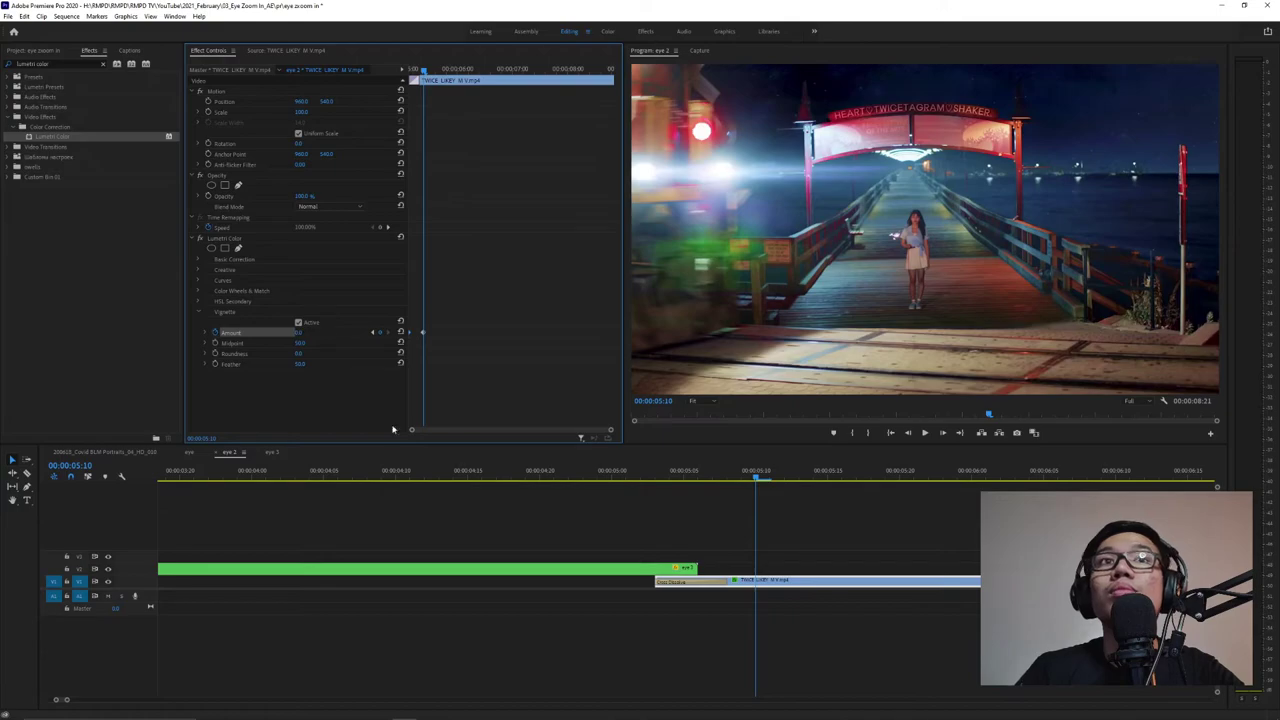
pyautogui.moveTo(746, 471)
pyautogui.mouseDown()
pyautogui.moveTo(531, 472)
pyautogui.moveTo(791, 470)
pyautogui.moveTo(677, 470)
pyautogui.moveTo(741, 471)
pyautogui.moveTo(727, 471)
pyautogui.mouseUp()
pyautogui.moveTo(423, 337); pyautogui.dragTo(434, 334)
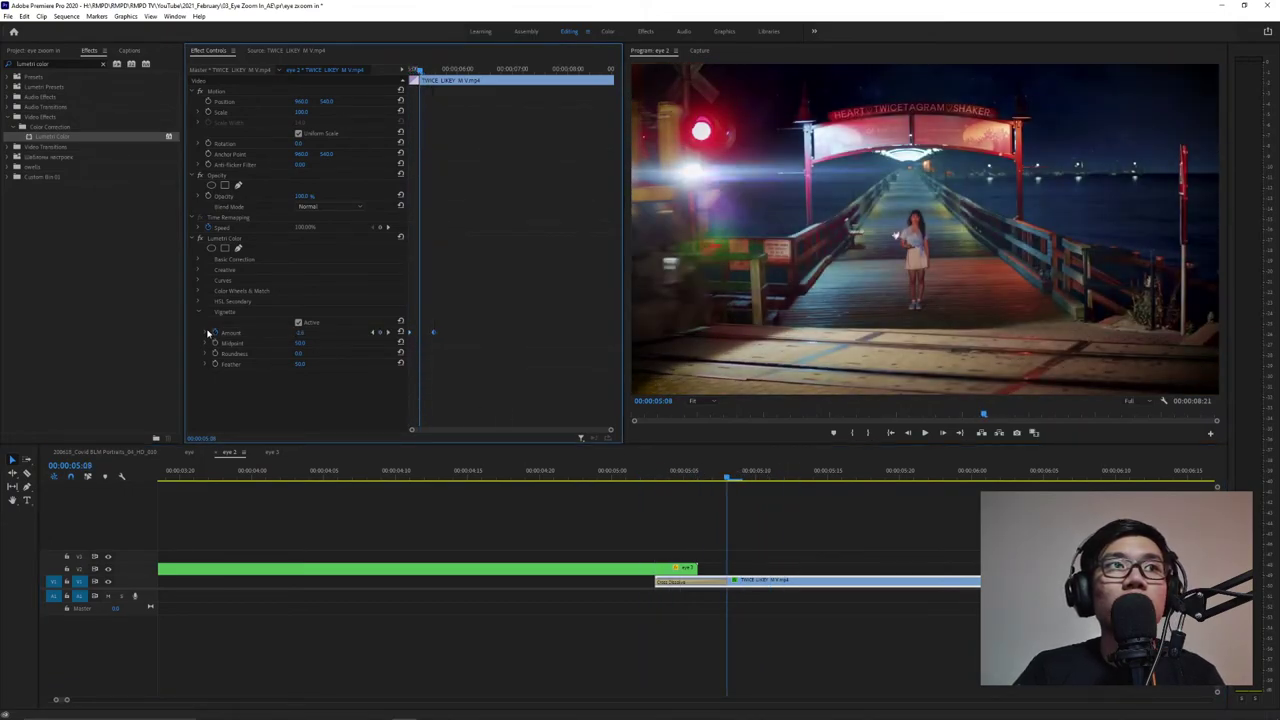
# Ease the Vignette Amount keyframes into a curve that starts slowly, and play back the transition.
pyautogui.click(208, 332)
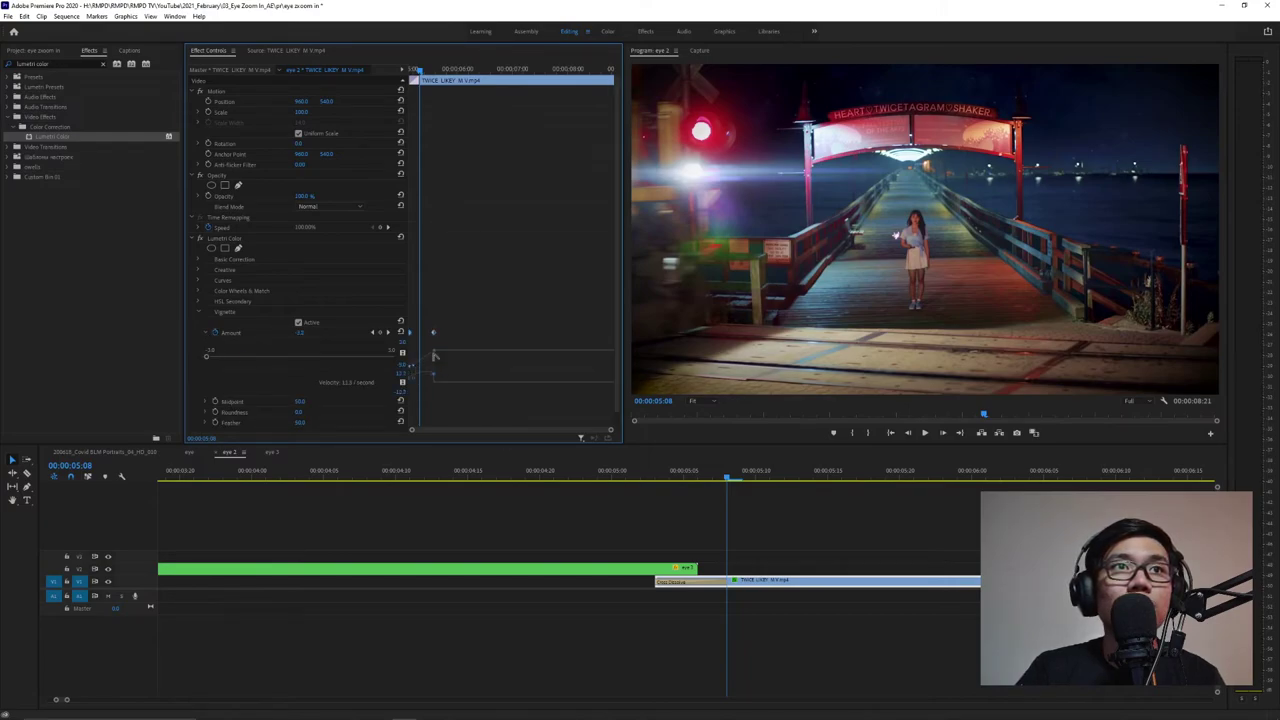
pyautogui.keyDown('ctrl'); pyautogui.click(434, 352); pyautogui.keyUp('ctrl')
pyautogui.moveTo(430, 352); pyautogui.dragTo(461, 369)
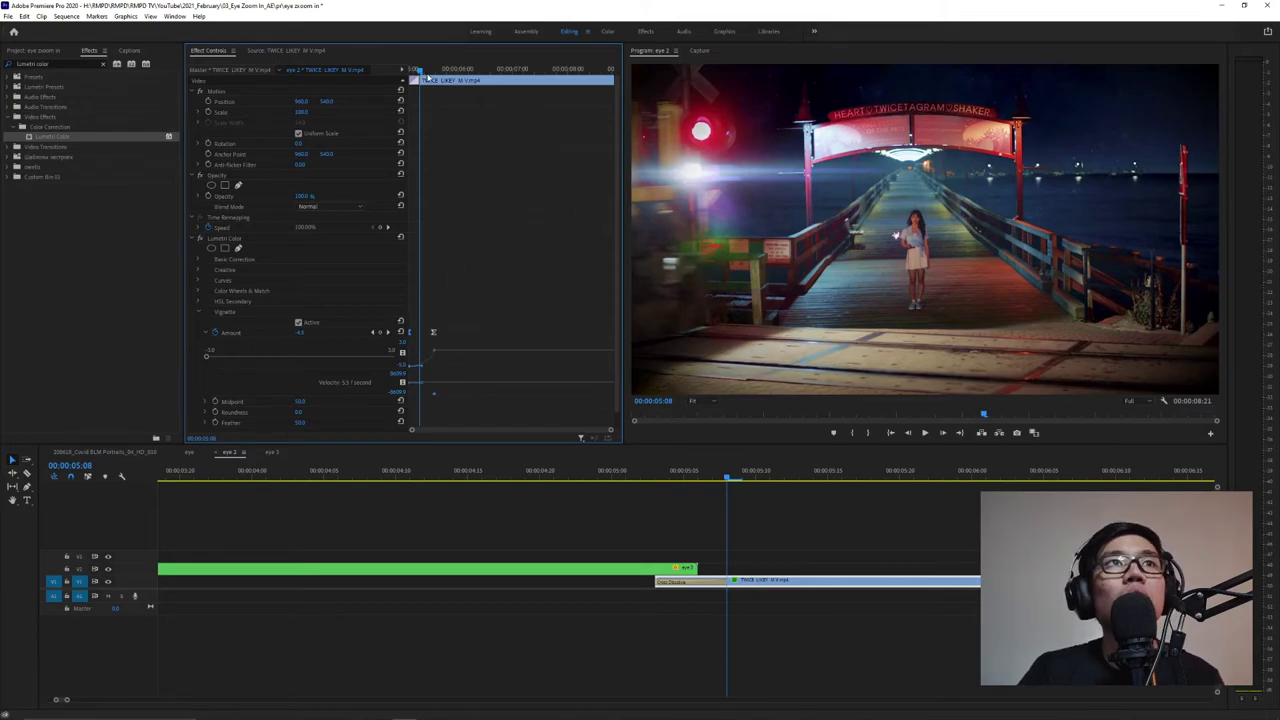
pyautogui.press('Right')
pyautogui.press('Up')
pyautogui.press('space')
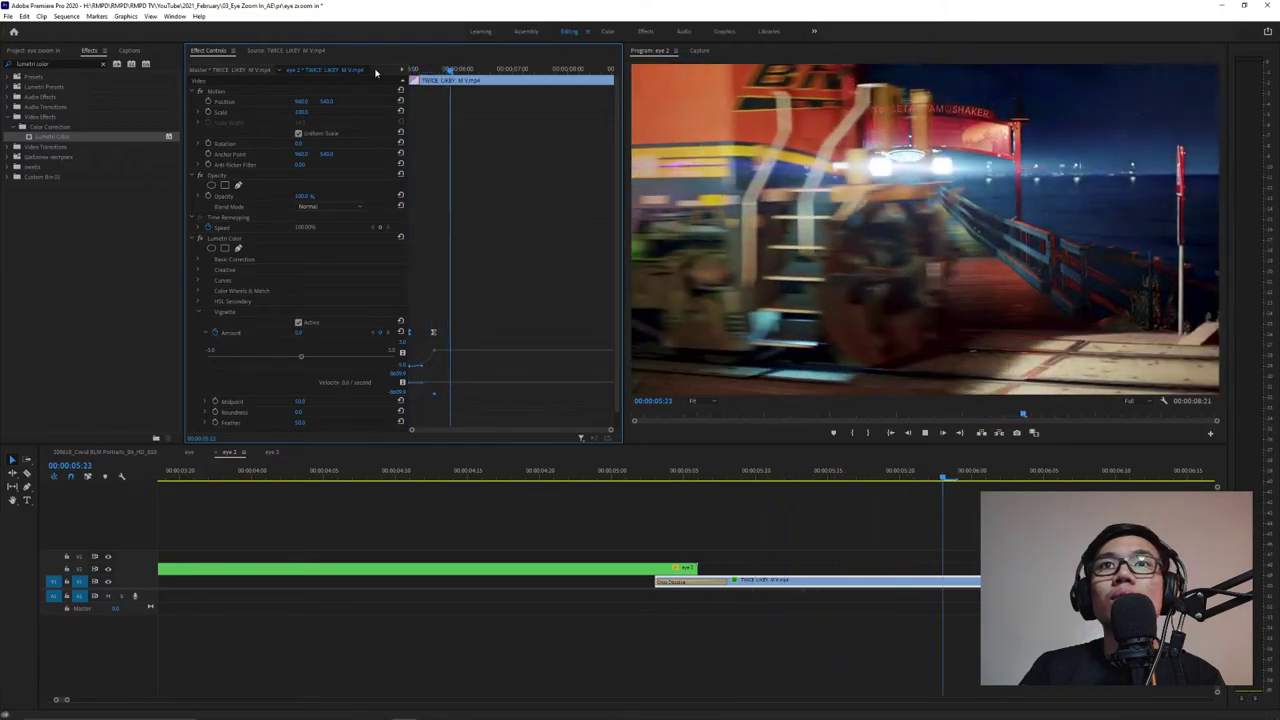
pyautogui.press('space')
pyautogui.moveTo(583, 474); pyautogui.dragTo(443, 476)
pyautogui.press('space')
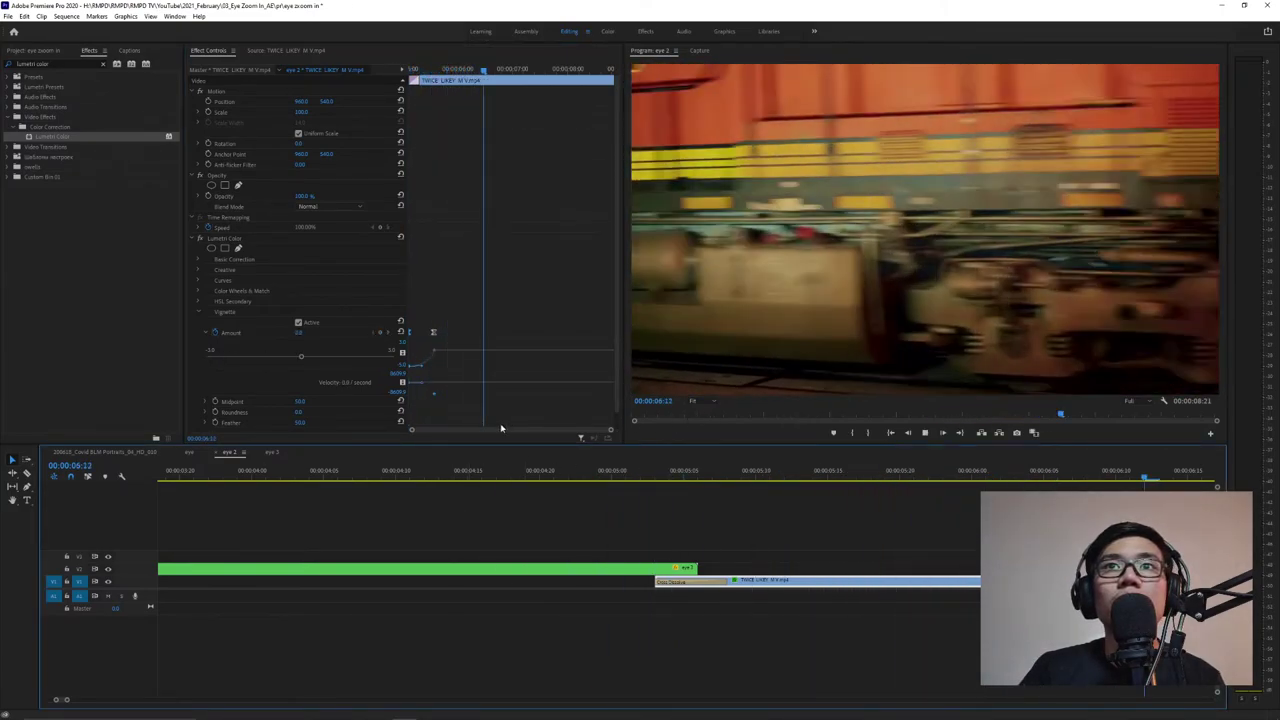
pyautogui.press('space')
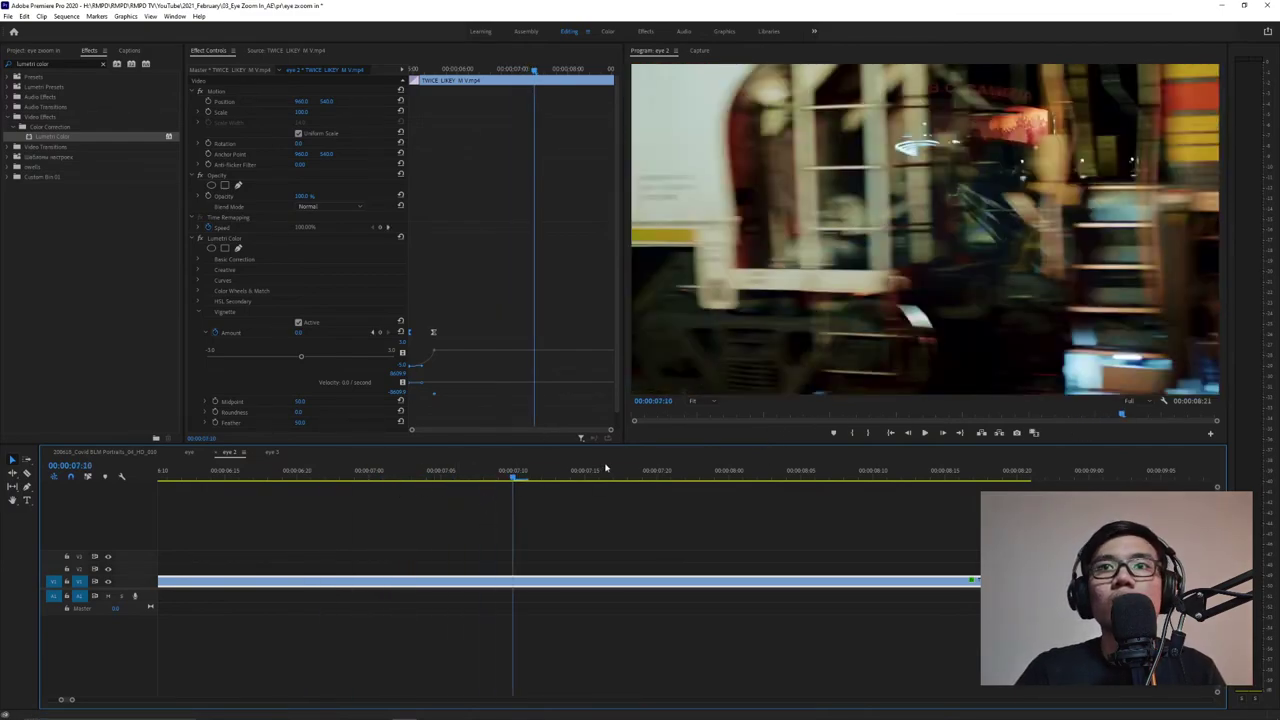
# Add a Cross Dissolve to the end of the eye clip and shorten it to two frames.
pyautogui.moveTo(74, 701); pyautogui.dragTo(131, 683)
pyautogui.moveTo(423, 477)
pyautogui.mouseDown()
pyautogui.moveTo(377, 478)
pyautogui.moveTo(426, 482)
pyautogui.mouseUp()
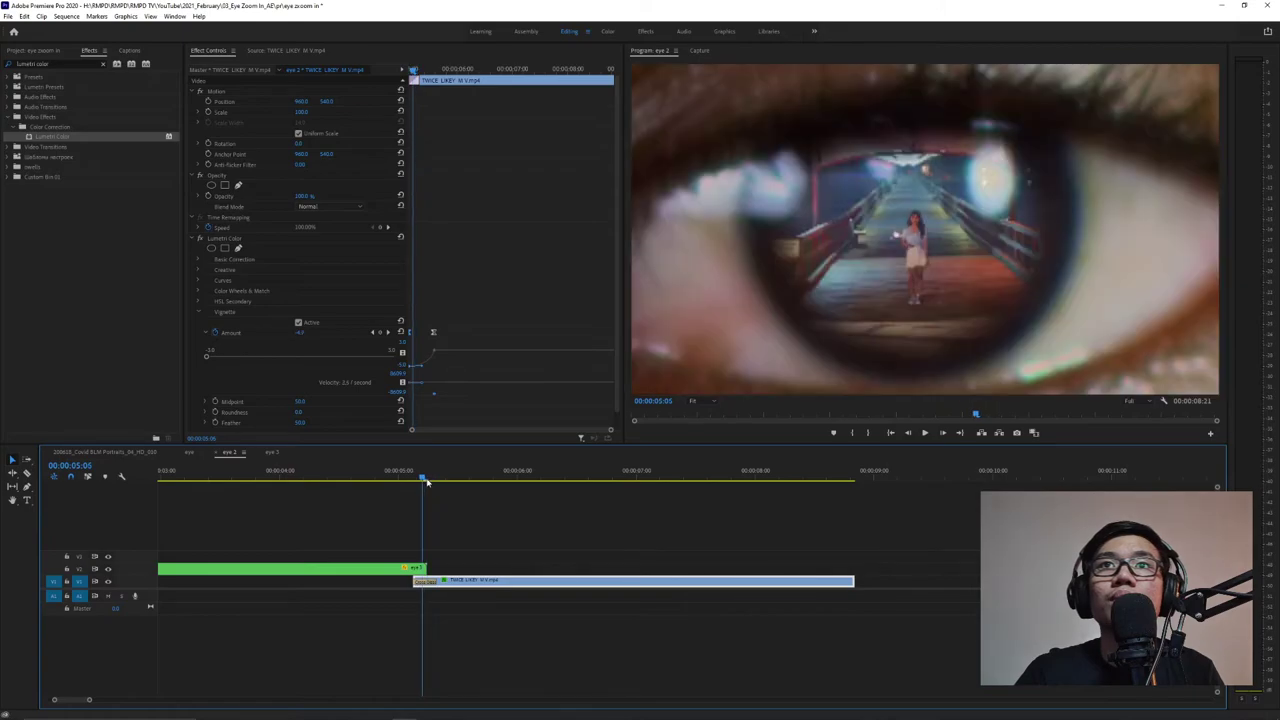
pyautogui.click(421, 568)
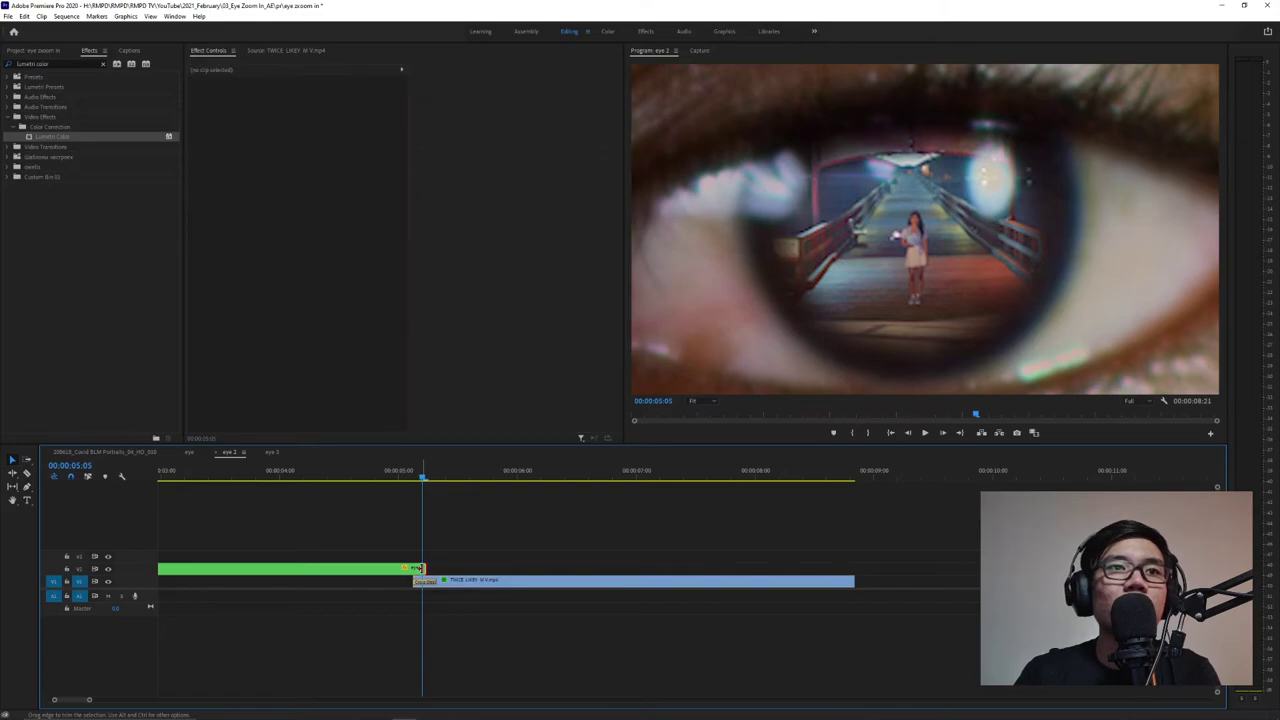
pyautogui.rightClick(421, 568)
pyautogui.click(470, 637)
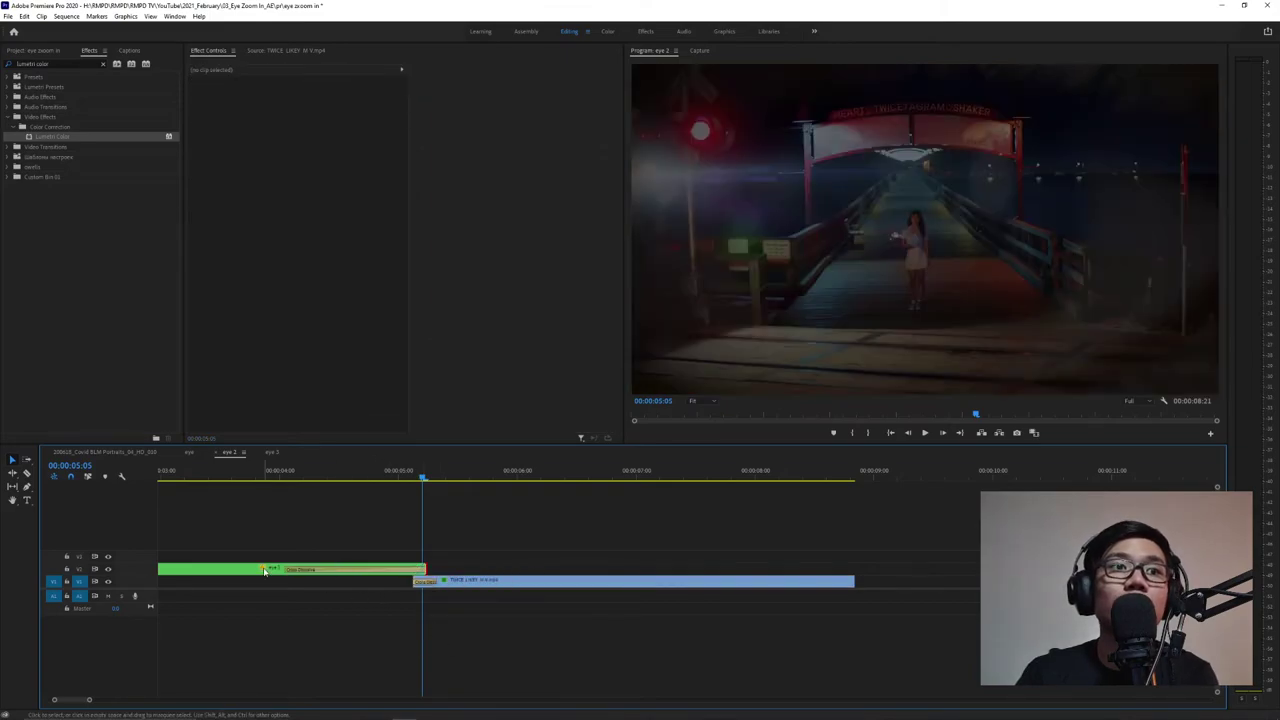
pyautogui.moveTo(281, 569); pyautogui.dragTo(421, 571)
pyautogui.hotkey('ctrl', 'z')
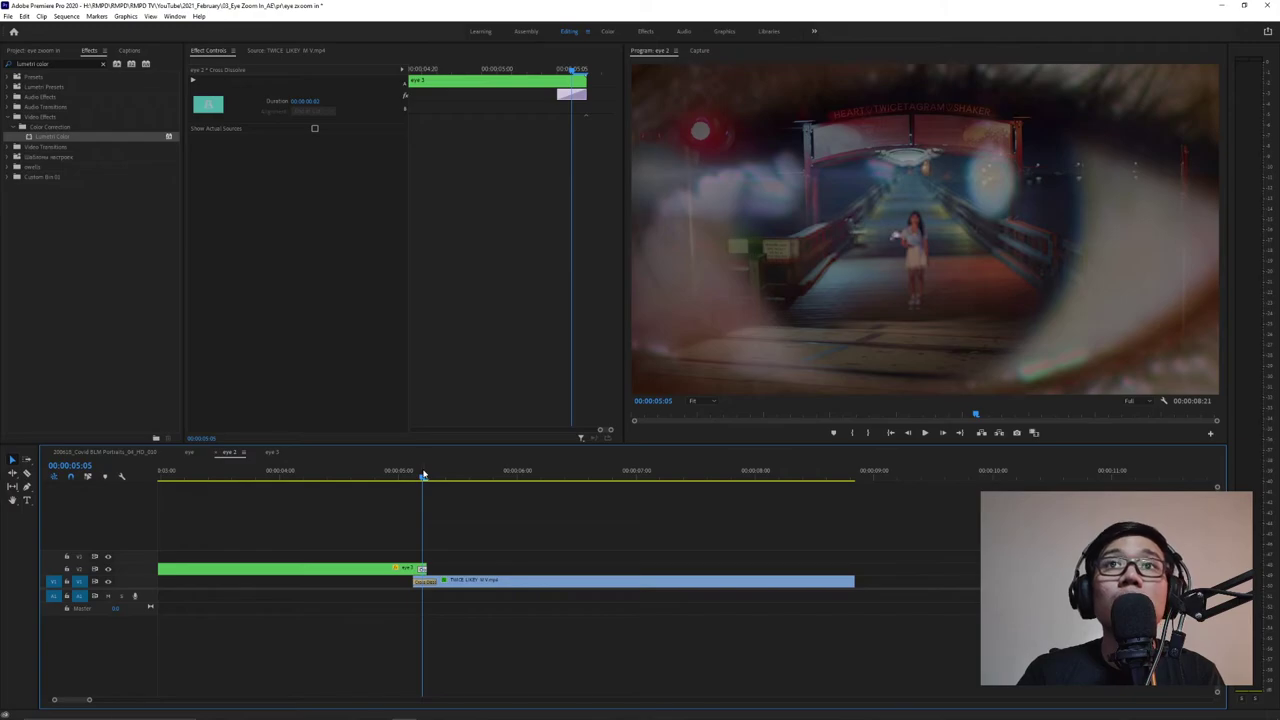
# Shorten the dissolve at the start of the TWICE clip slightly and play the sequence from the beginning.
pyautogui.moveTo(424, 474)
pyautogui.mouseDown()
pyautogui.moveTo(406, 477)
pyautogui.moveTo(432, 478)
pyautogui.mouseUp()
pyautogui.moveTo(432, 582); pyautogui.dragTo(431, 583)
pyautogui.moveTo(430, 479); pyautogui.dragTo(120, 483)
pyautogui.click(647, 412)
pyautogui.press('space')
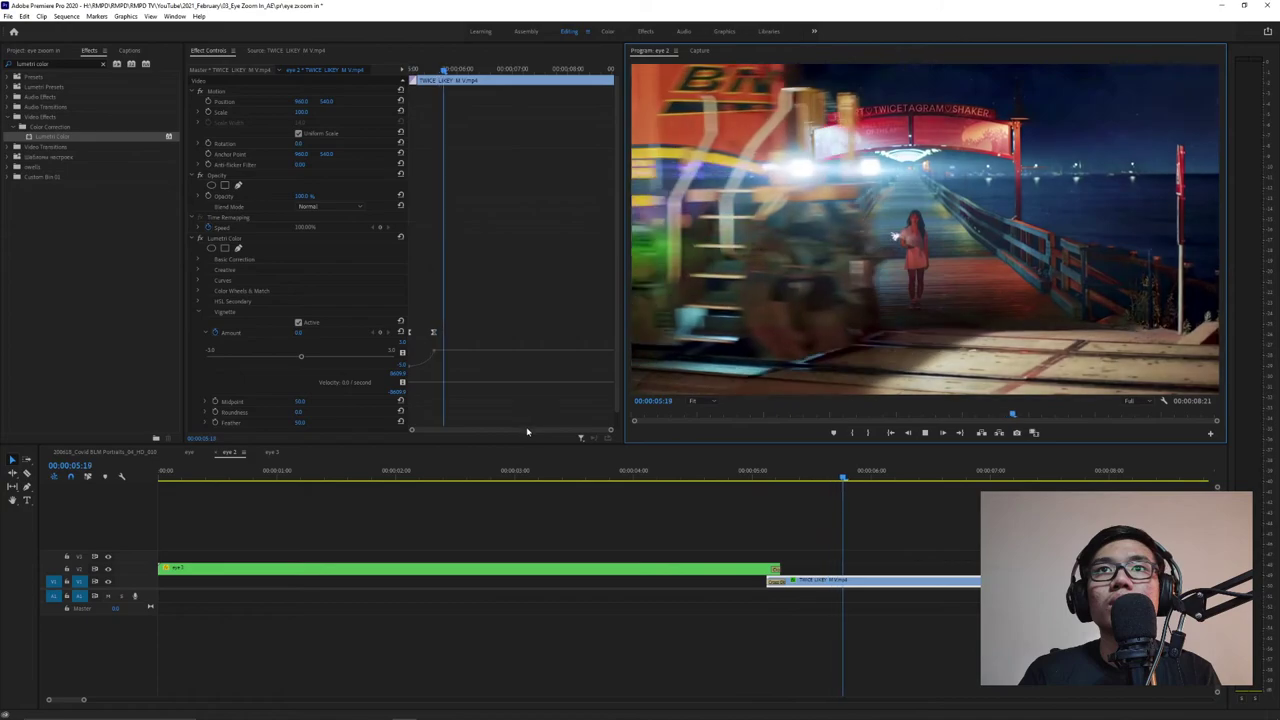
# Go to 00:00:05:03, where the TWICE clip begins, and apply Gaussian Blur to the eye clip.
pyautogui.click(739, 479)
pyautogui.moveTo(739, 479); pyautogui.dragTo(768, 494)
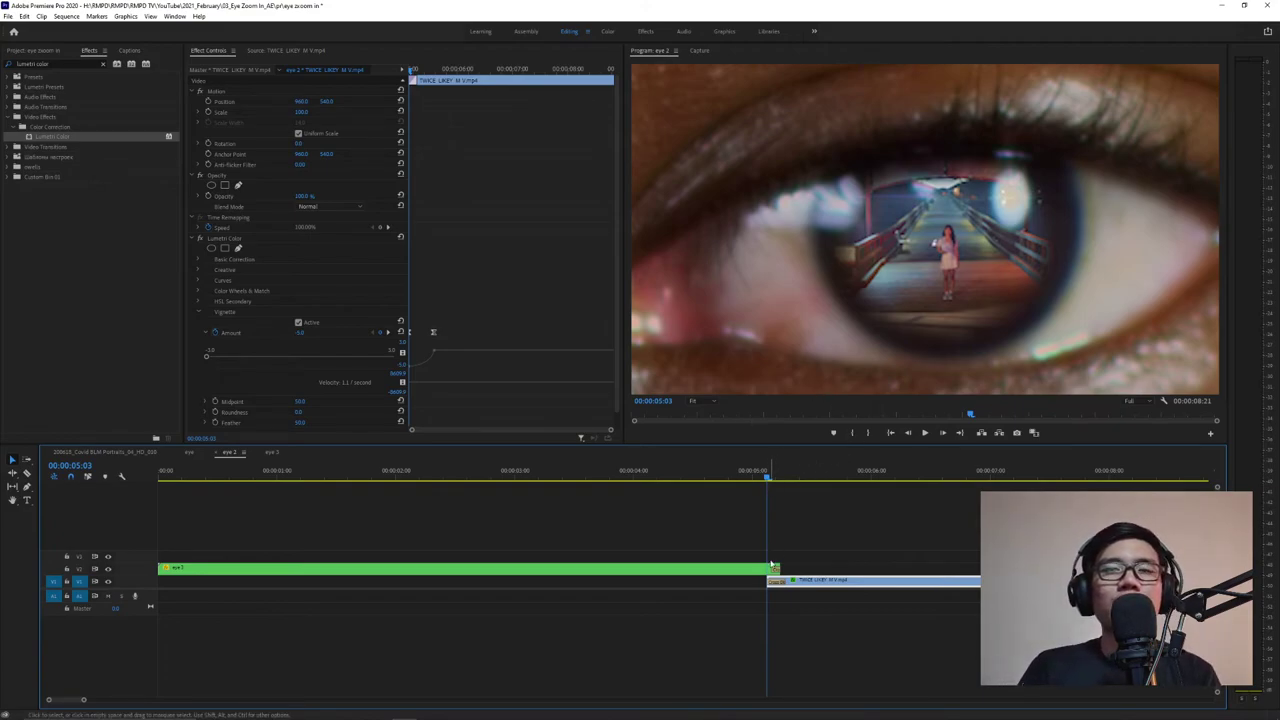
pyautogui.click(65, 64)
pyautogui.write('gaus')
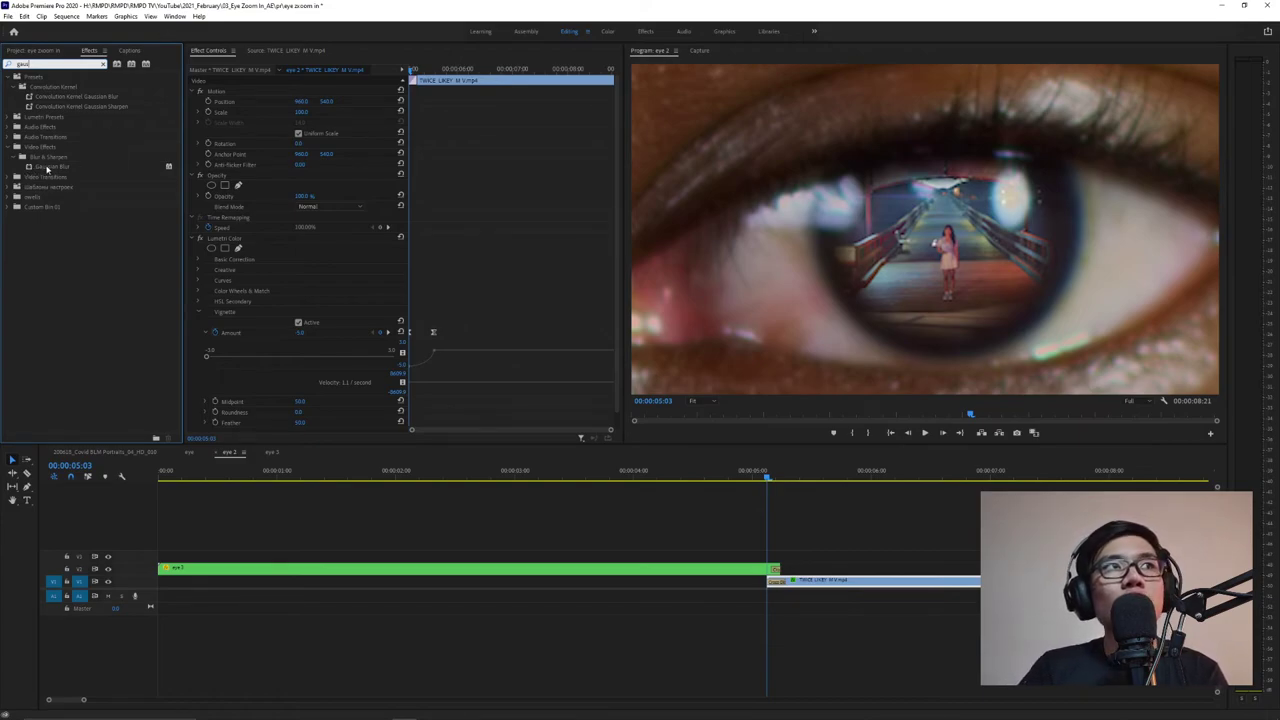
pyautogui.click(46, 166)
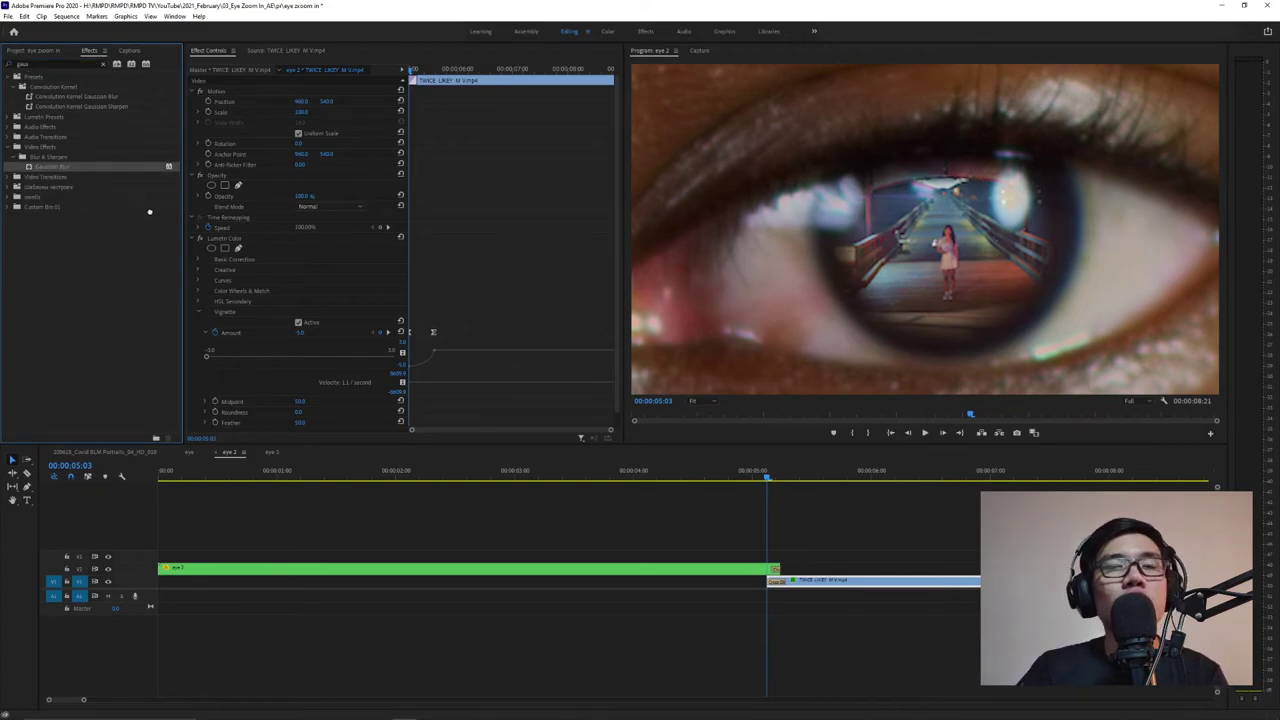
pyautogui.moveTo(774, 487); pyautogui.dragTo(773, 568)
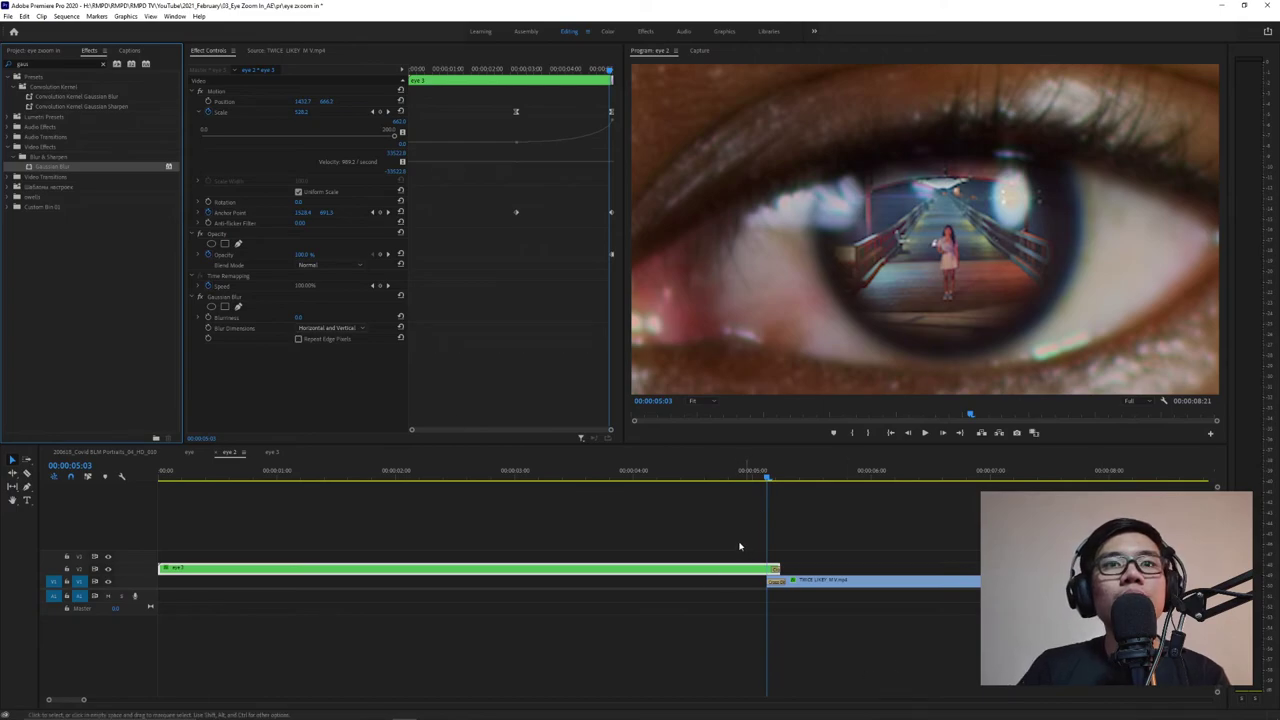
pyautogui.click(736, 545)
pyautogui.click(714, 570)
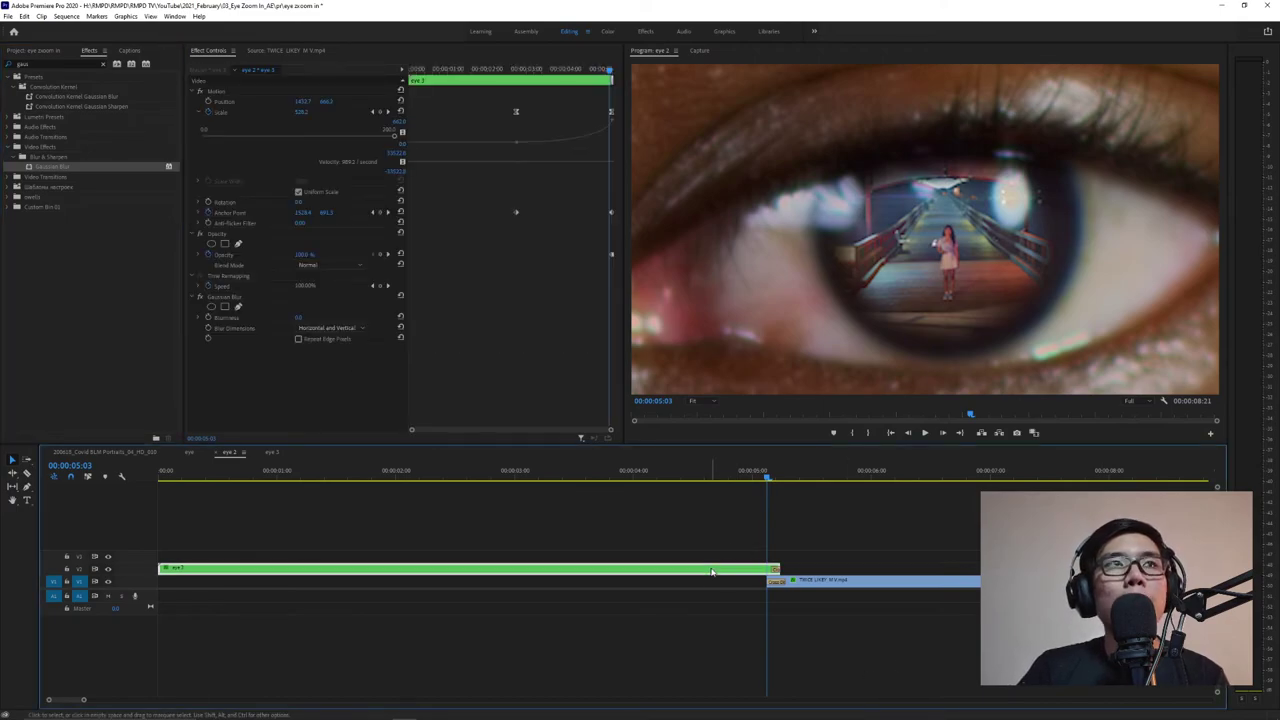
# Keyframe the eye clip's Gaussian Blur Blurriness from 0 at 00:00:05:03 to 10 at 00:00:05:05.
pyautogui.click(208, 318)
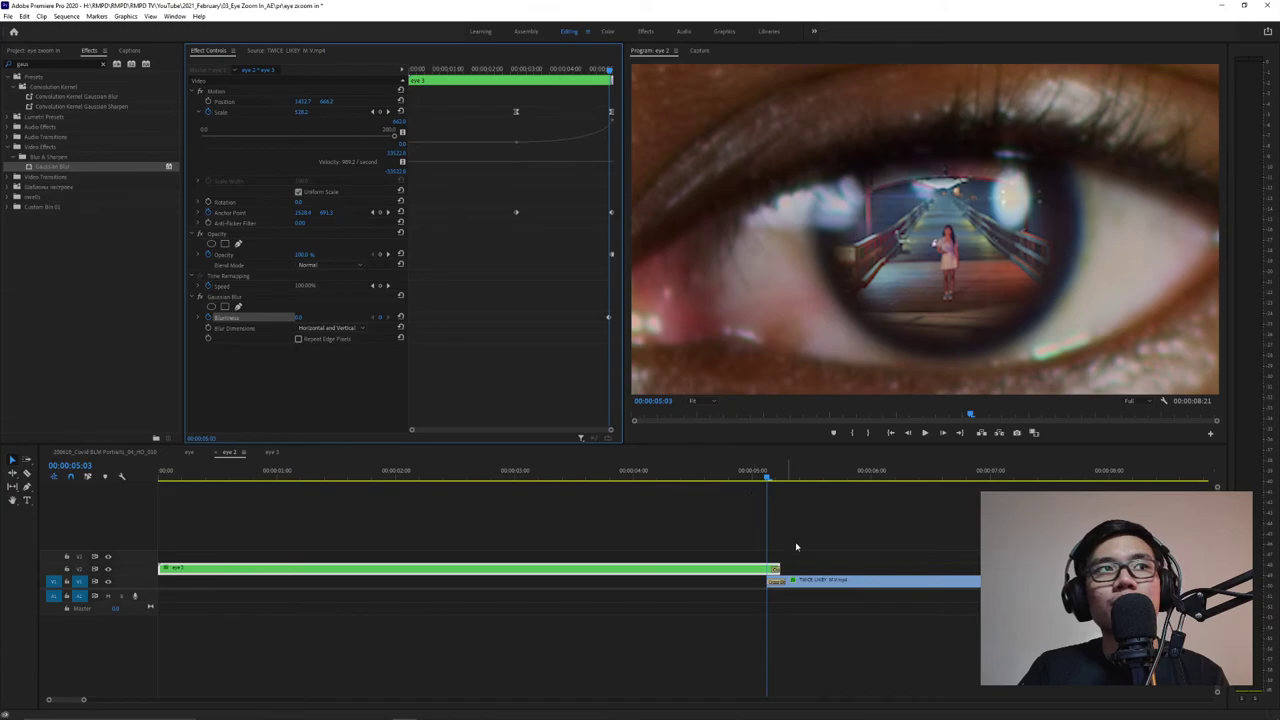
pyautogui.moveTo(766, 478); pyautogui.dragTo(775, 484)
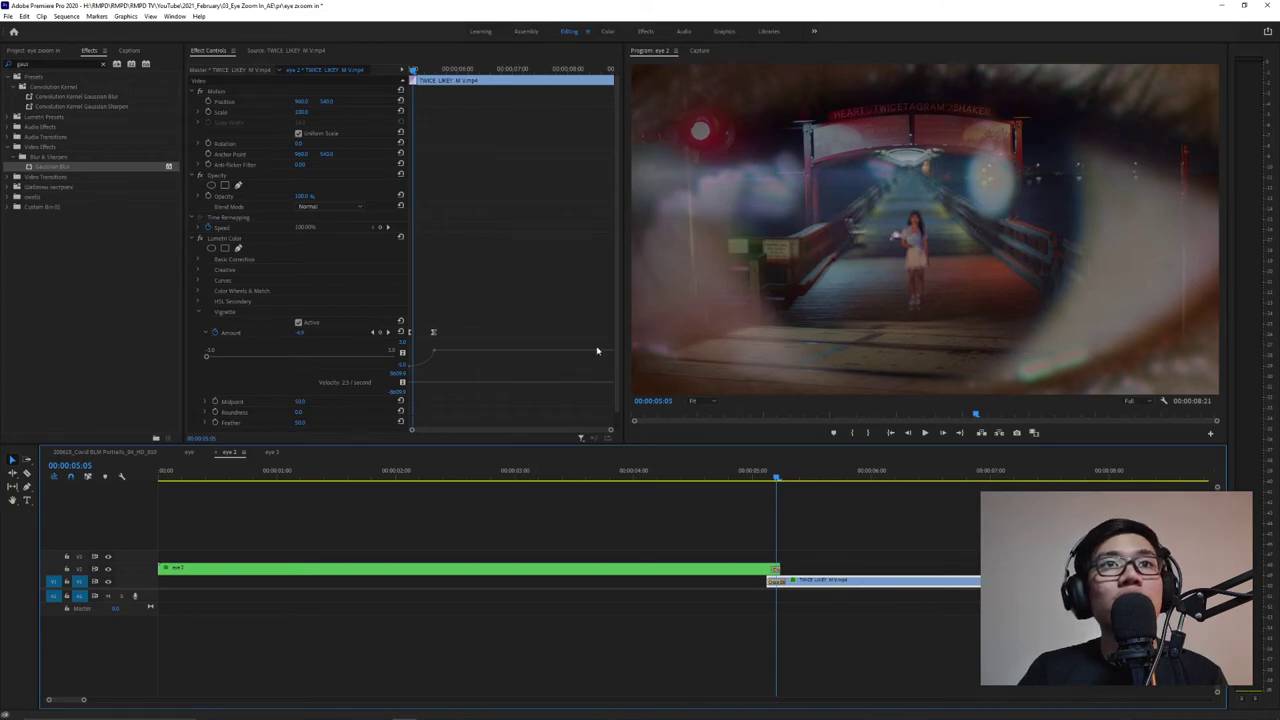
pyautogui.click(685, 568)
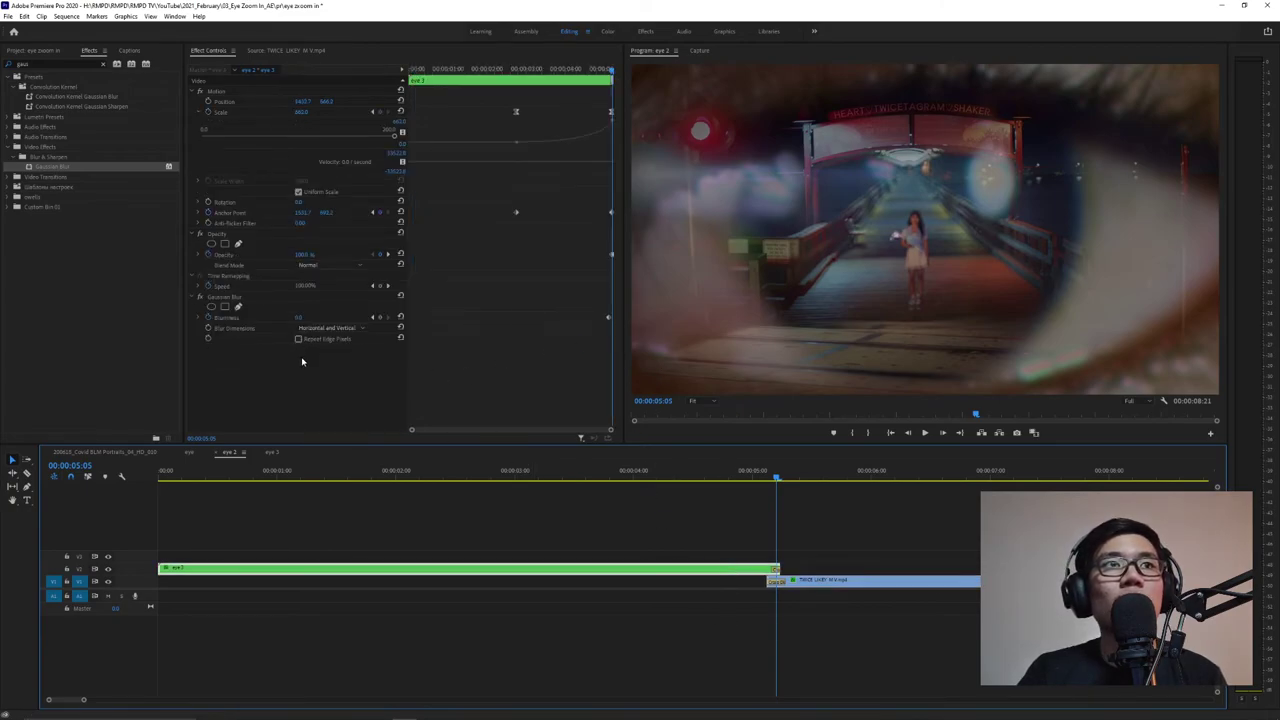
pyautogui.moveTo(299, 317); pyautogui.dragTo(345, 317)
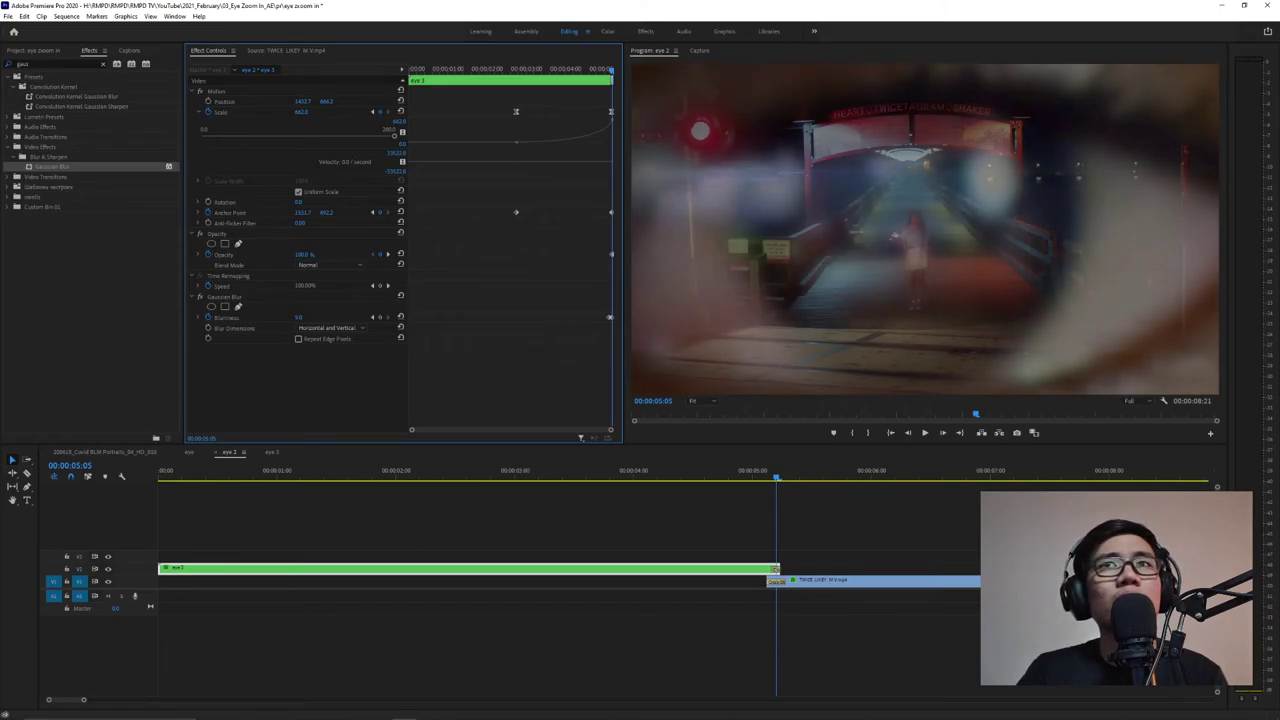
pyautogui.click(305, 318)
pyautogui.write('10')
pyautogui.press('Return')
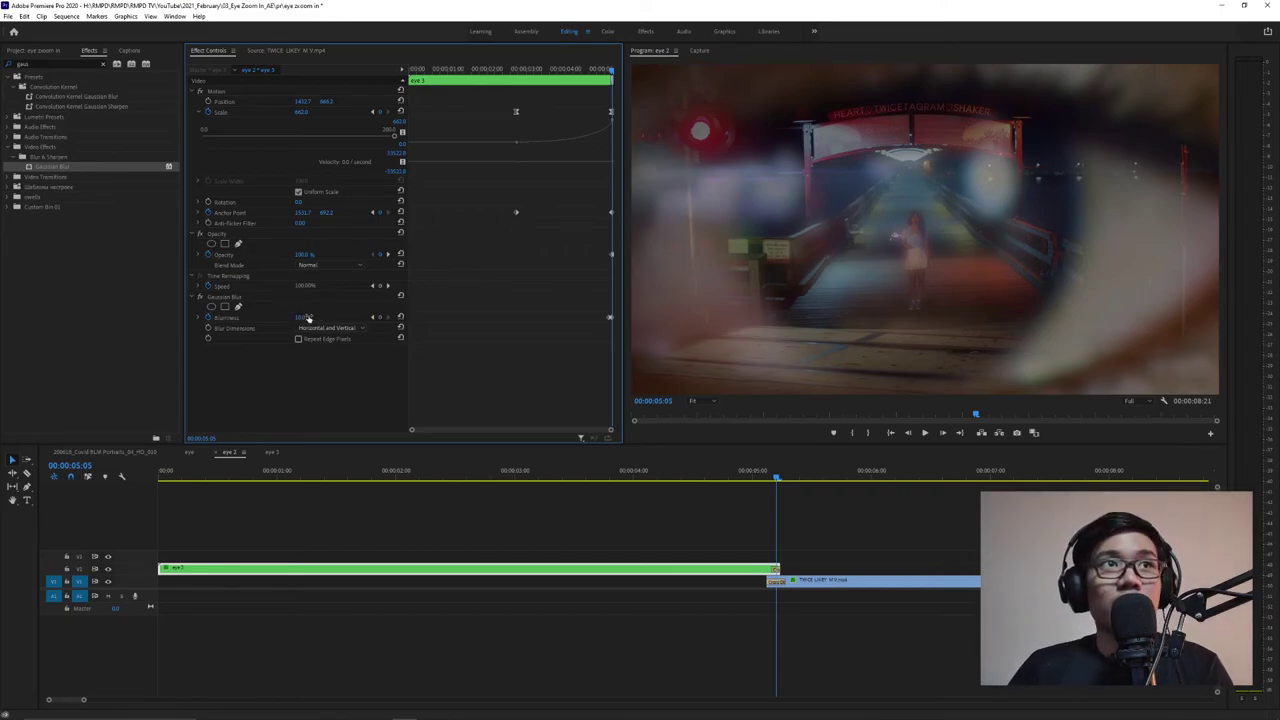
# Return to 00:00:05:03 and copy the Gaussian Blur effect from the eye clip to the TWICE clip.
pyautogui.click(826, 581)
pyautogui.click(762, 478)
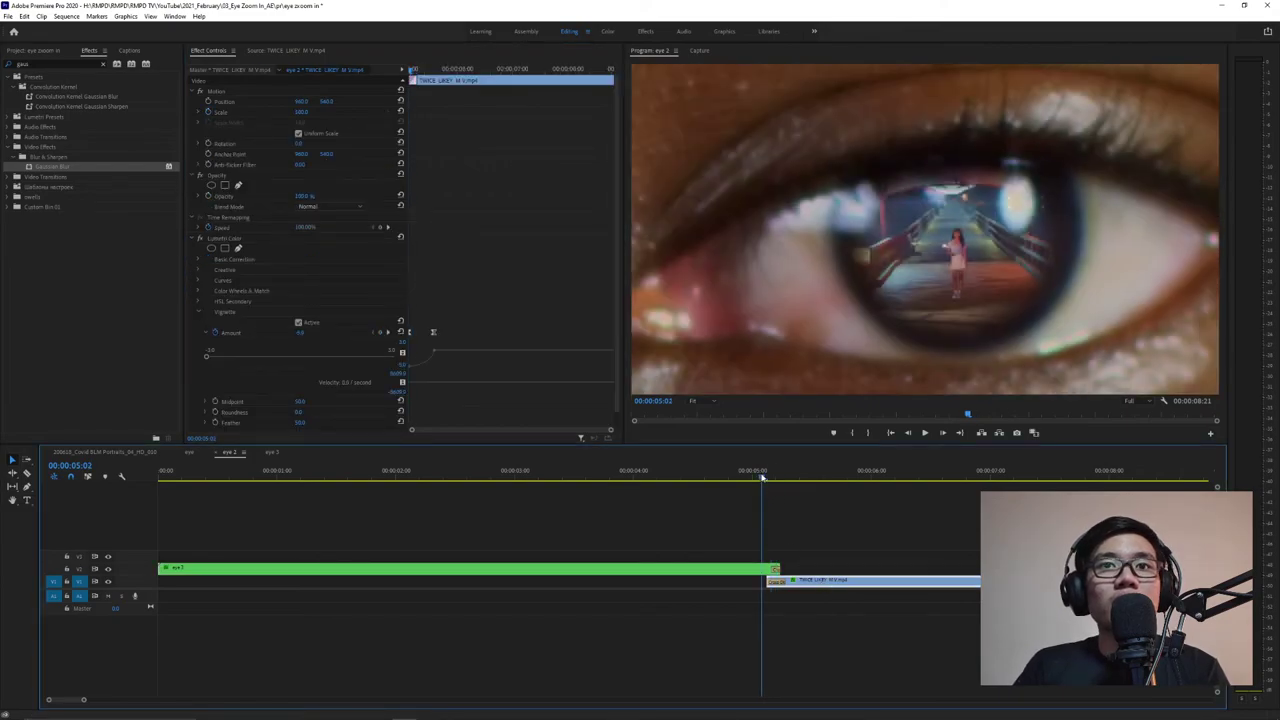
pyautogui.click(766, 478)
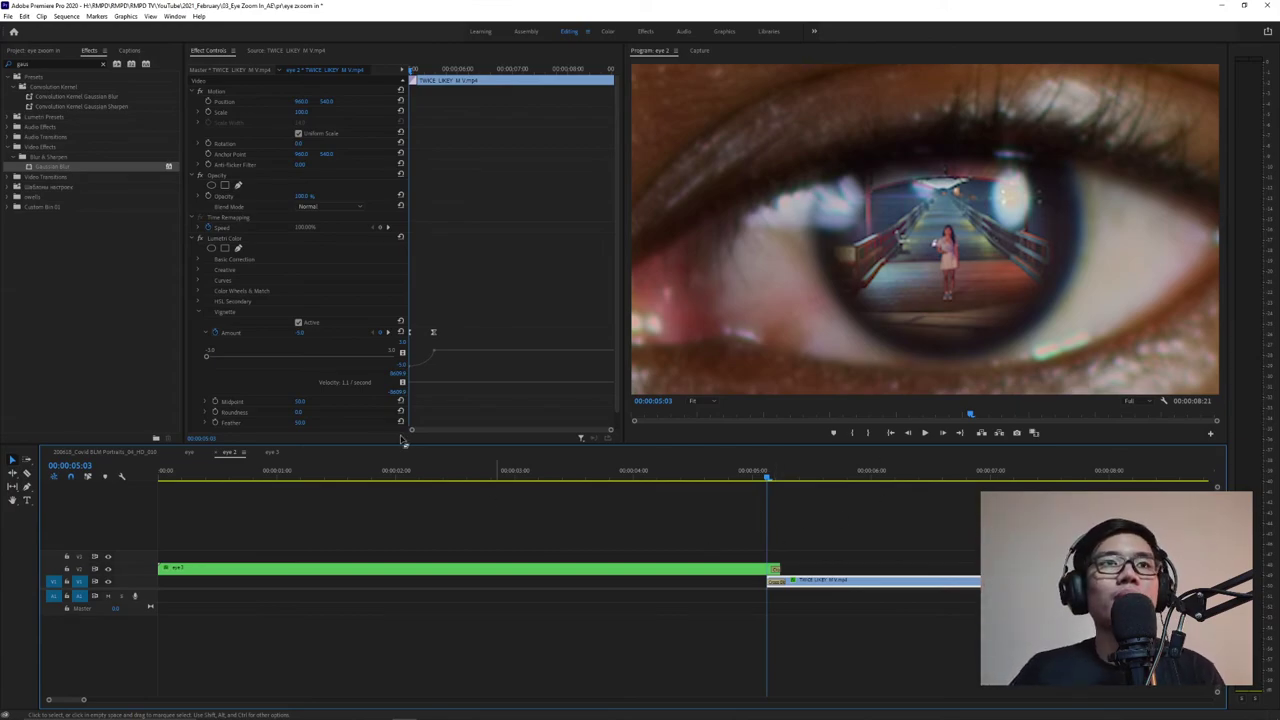
pyautogui.click(687, 569)
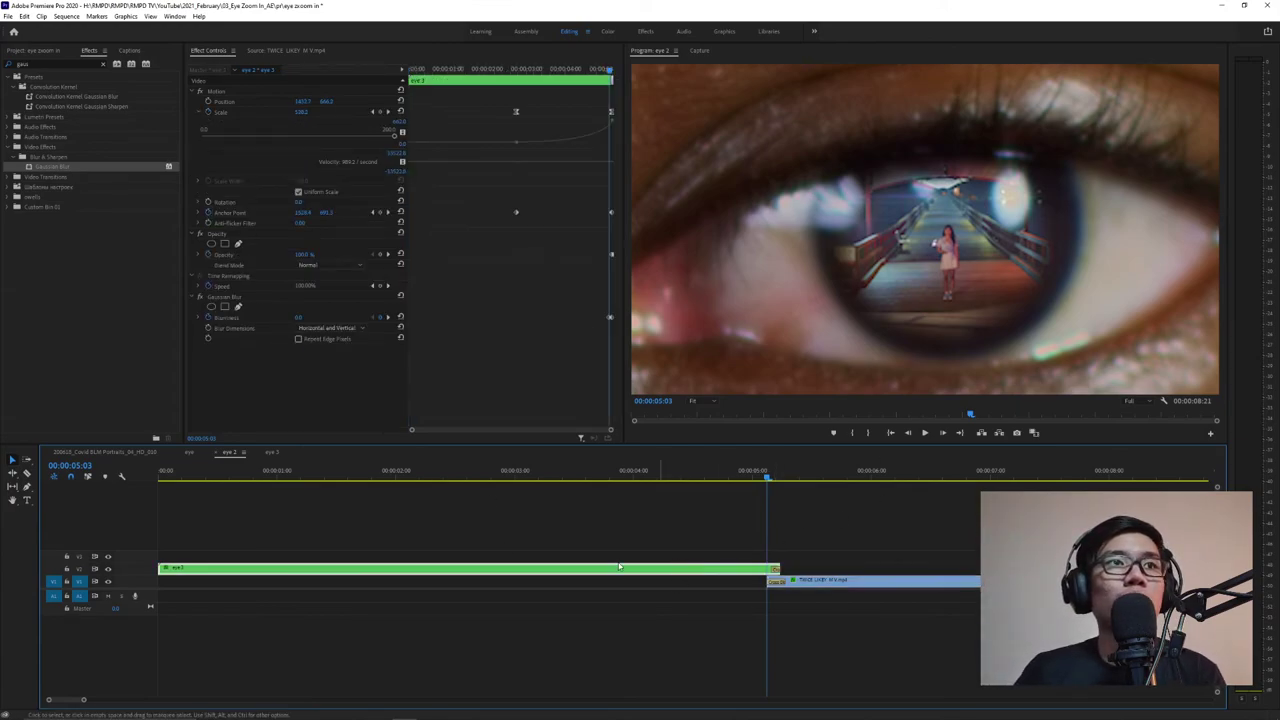
pyautogui.click(215, 299)
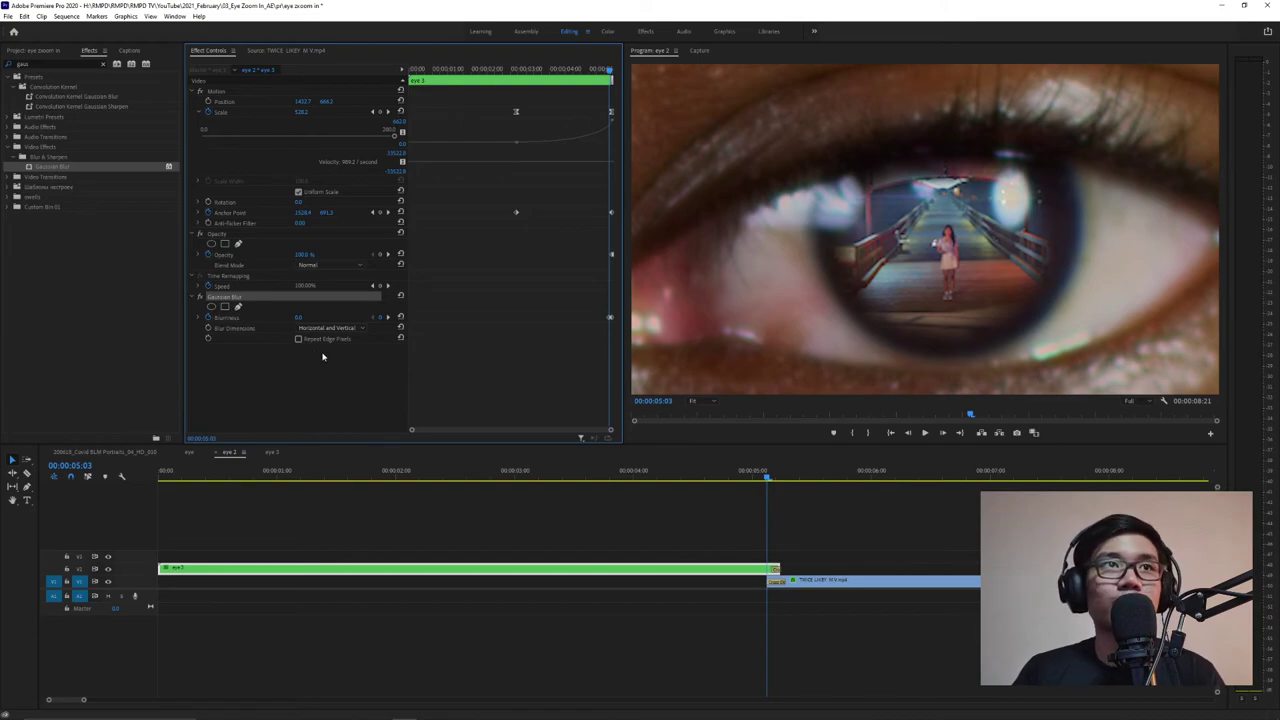
pyautogui.click(818, 581)
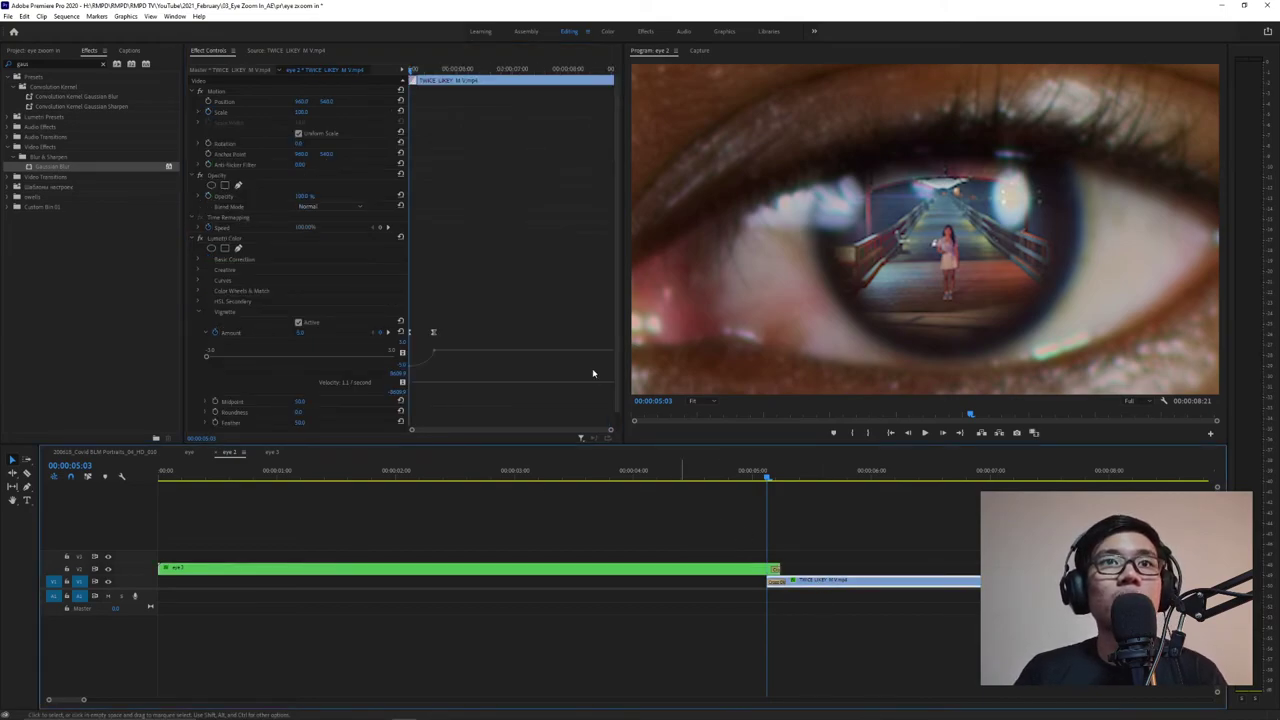
# Keyframe the TWICE clip's Blurriness from 10 at 00:00:05:03 to 0 at 00:00:05:08.
pyautogui.scroll(-2, 590, 300)
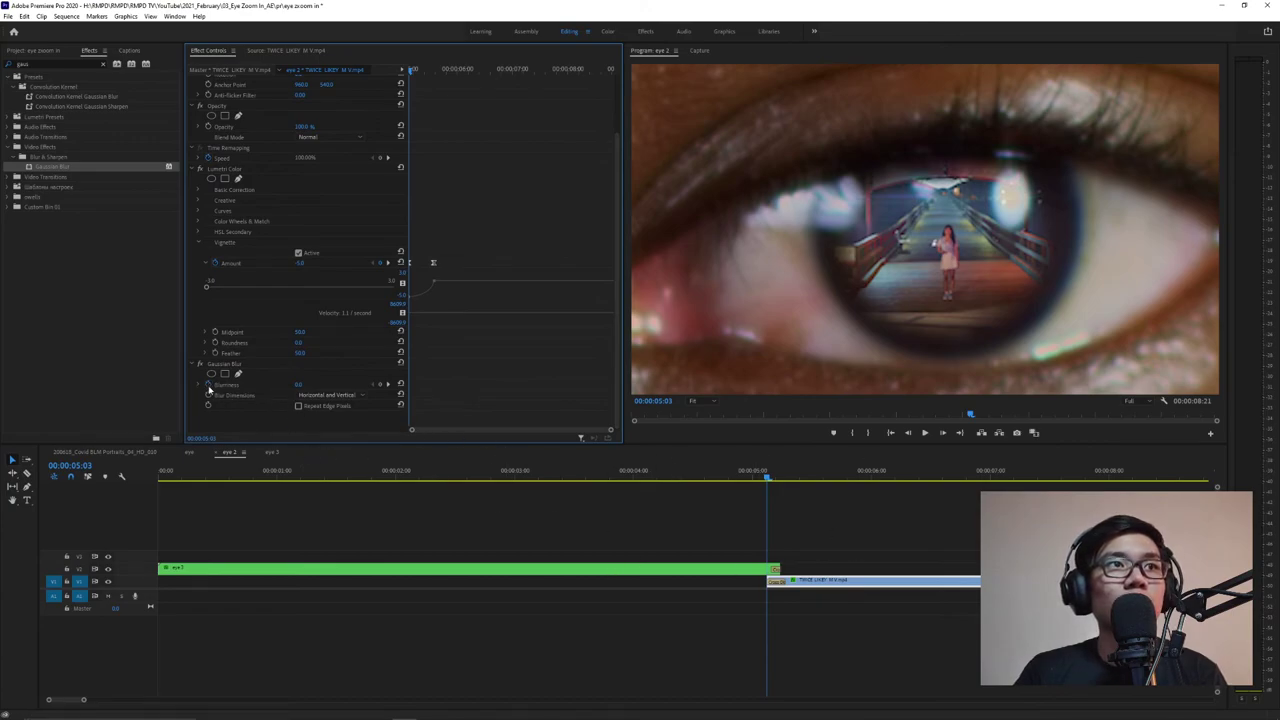
pyautogui.click(300, 384)
pyautogui.write('10')
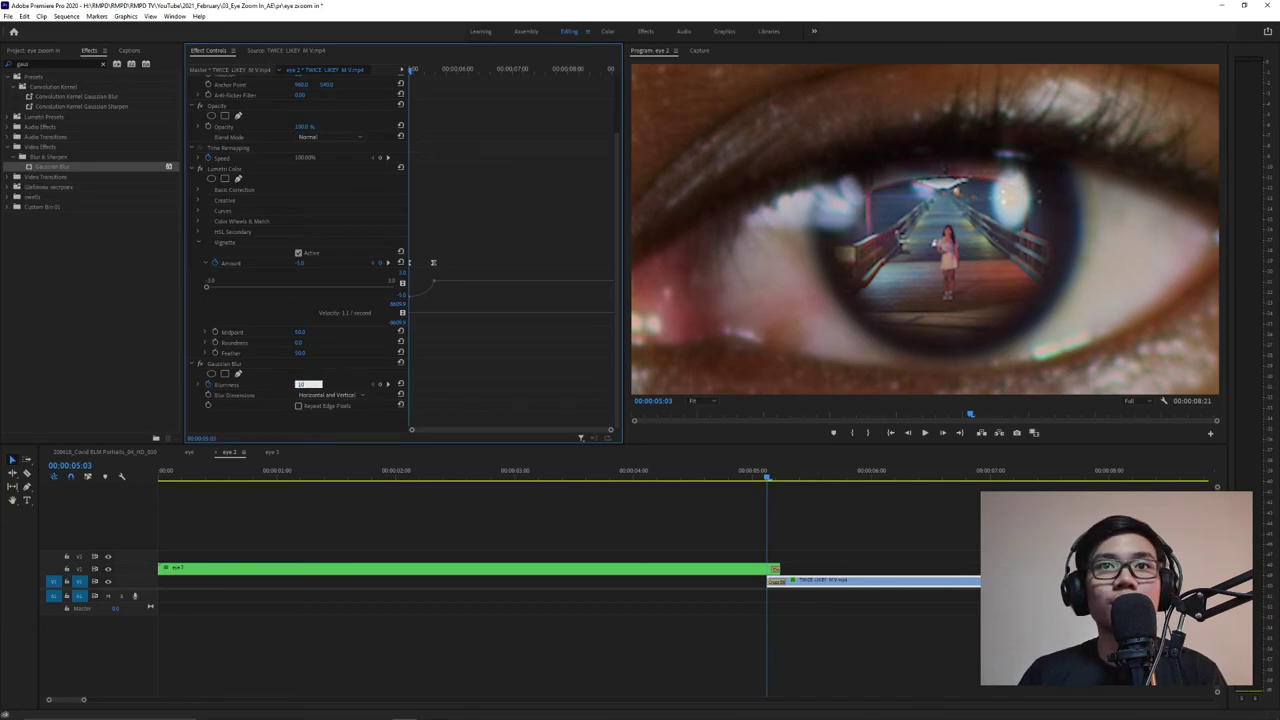
pyautogui.press('Return')
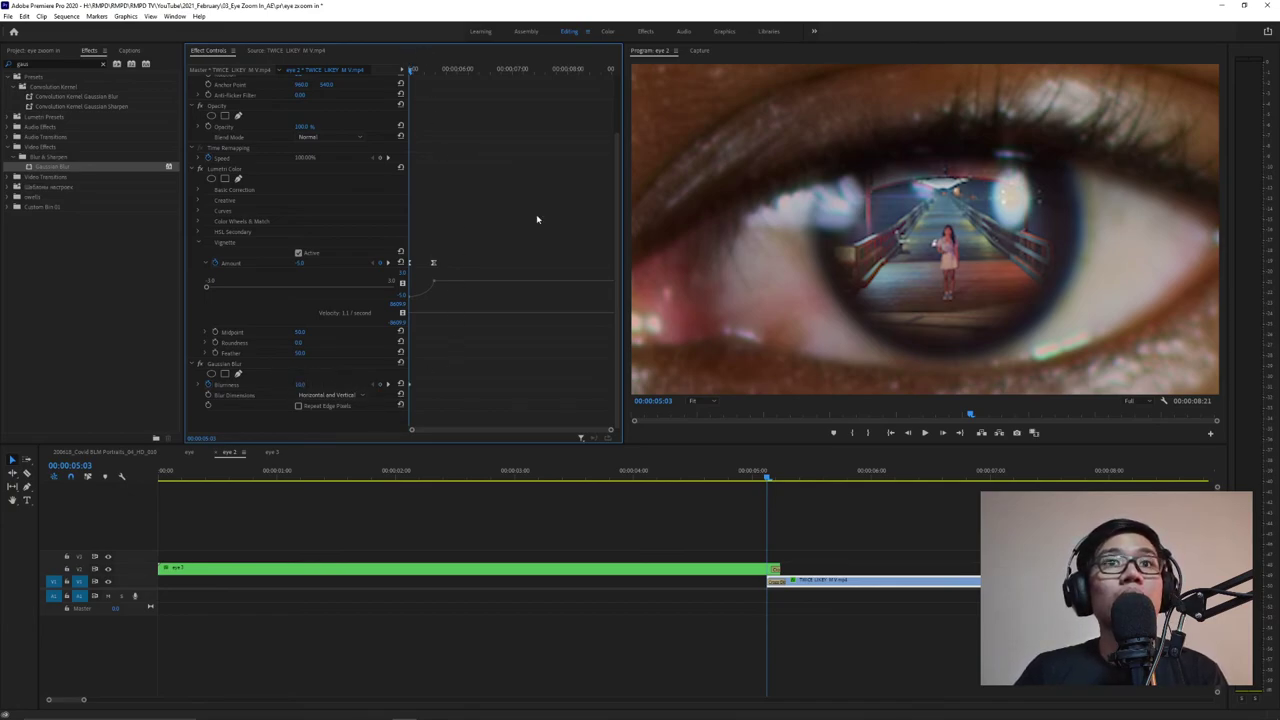
pyautogui.moveTo(768, 479); pyautogui.dragTo(791, 480)
pyautogui.click(302, 384)
pyautogui.write('0')
pyautogui.press('Return')
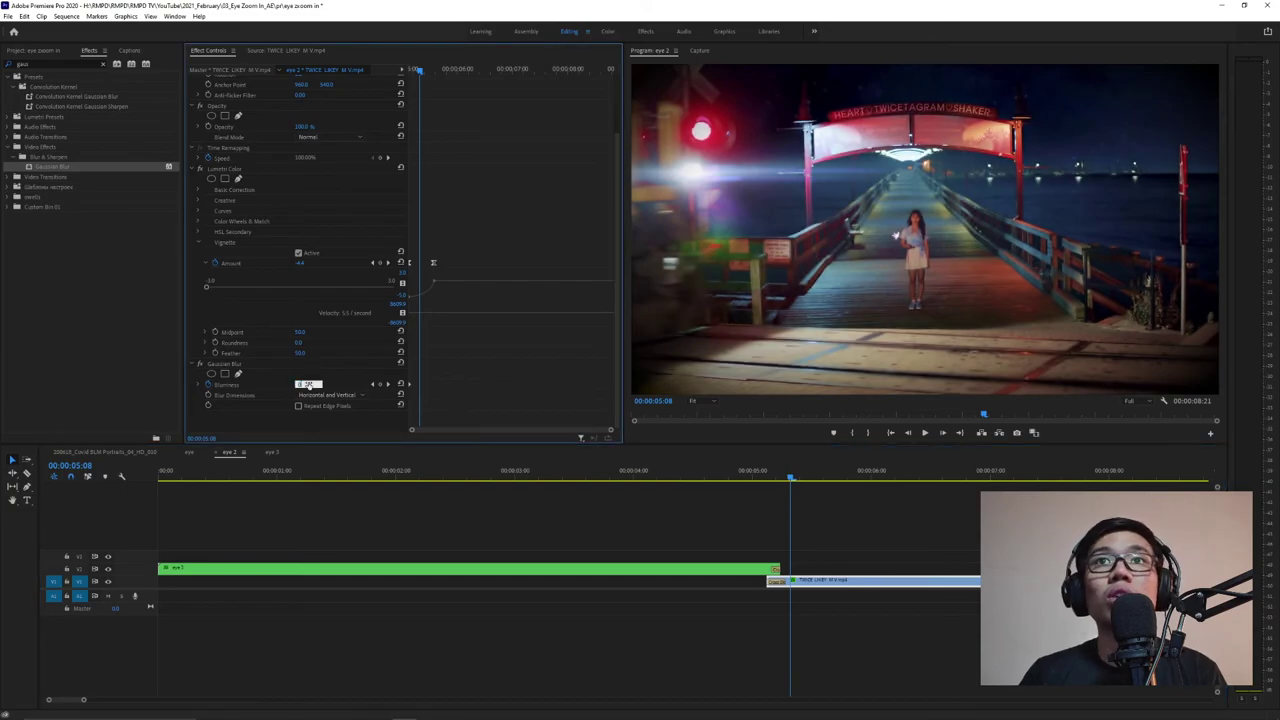
# Scrub through the blurred transition and play the sequence from the beginning to check it.
pyautogui.moveTo(792, 480)
pyautogui.mouseDown()
pyautogui.moveTo(720, 480)
pyautogui.moveTo(779, 484)
pyautogui.mouseUp()
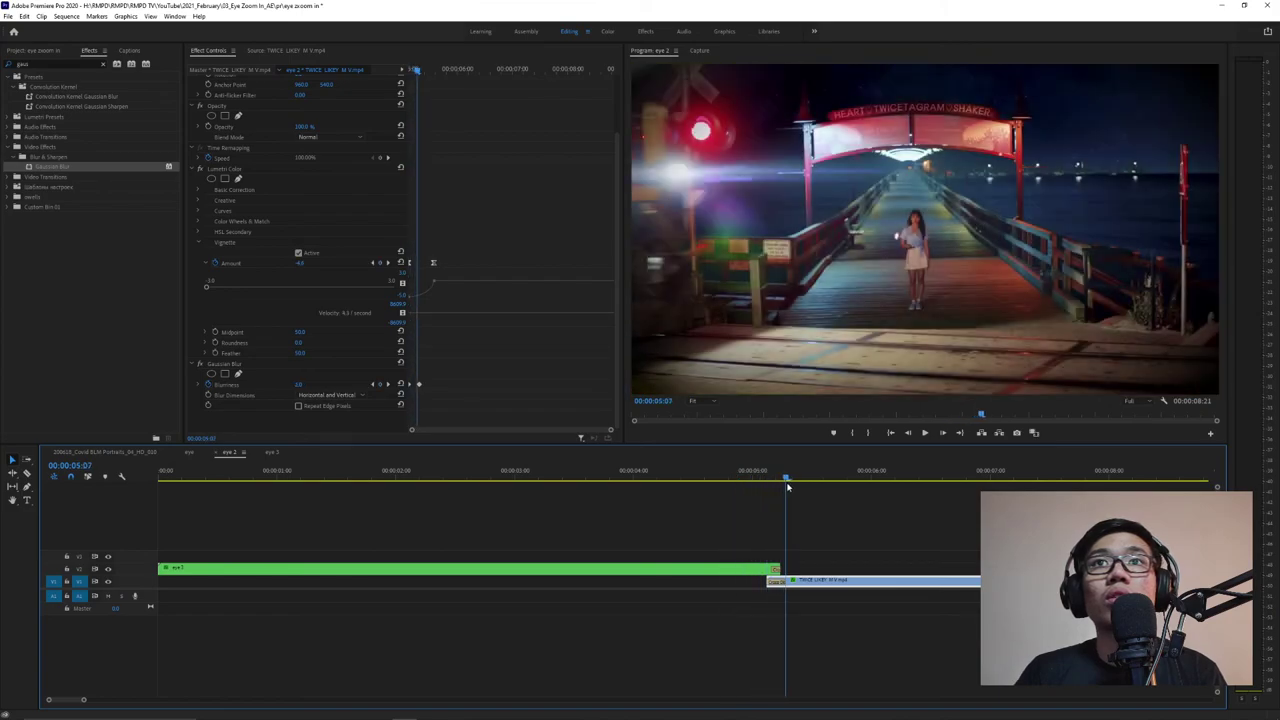
pyautogui.moveTo(787, 486); pyautogui.dragTo(762, 486)
pyautogui.press('Home')
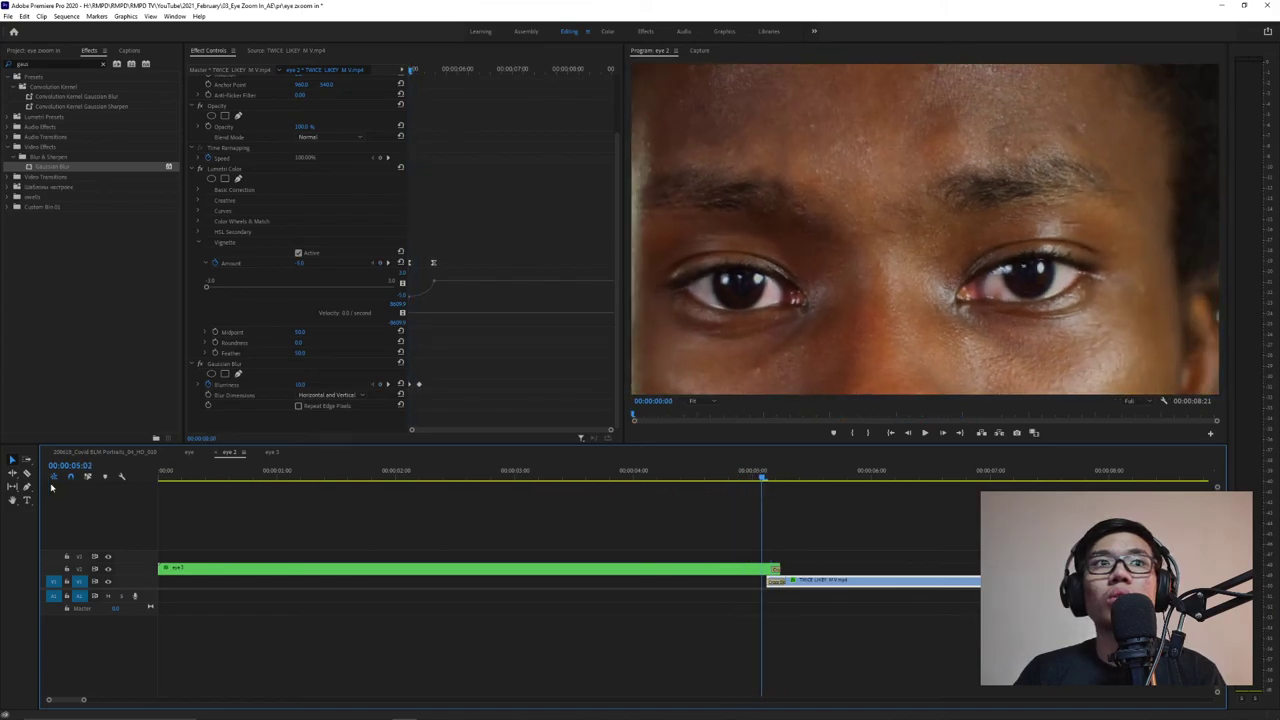
pyautogui.press('space')
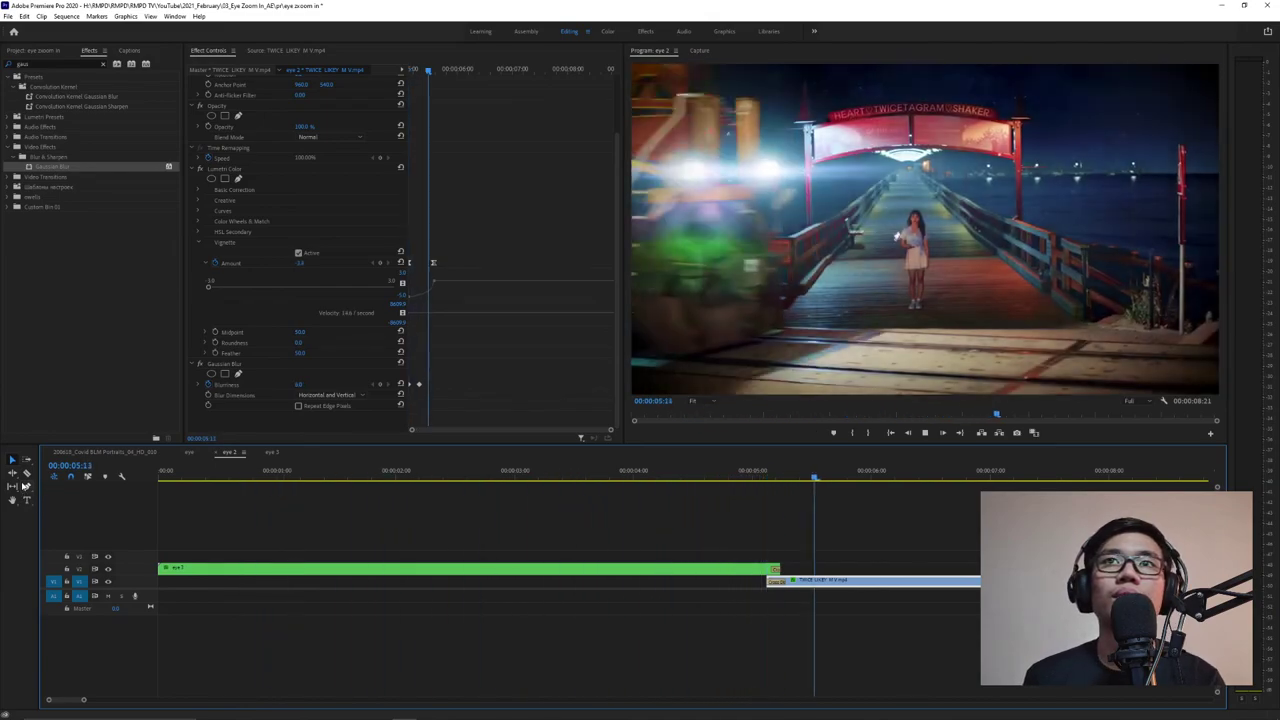
pyautogui.press('space')
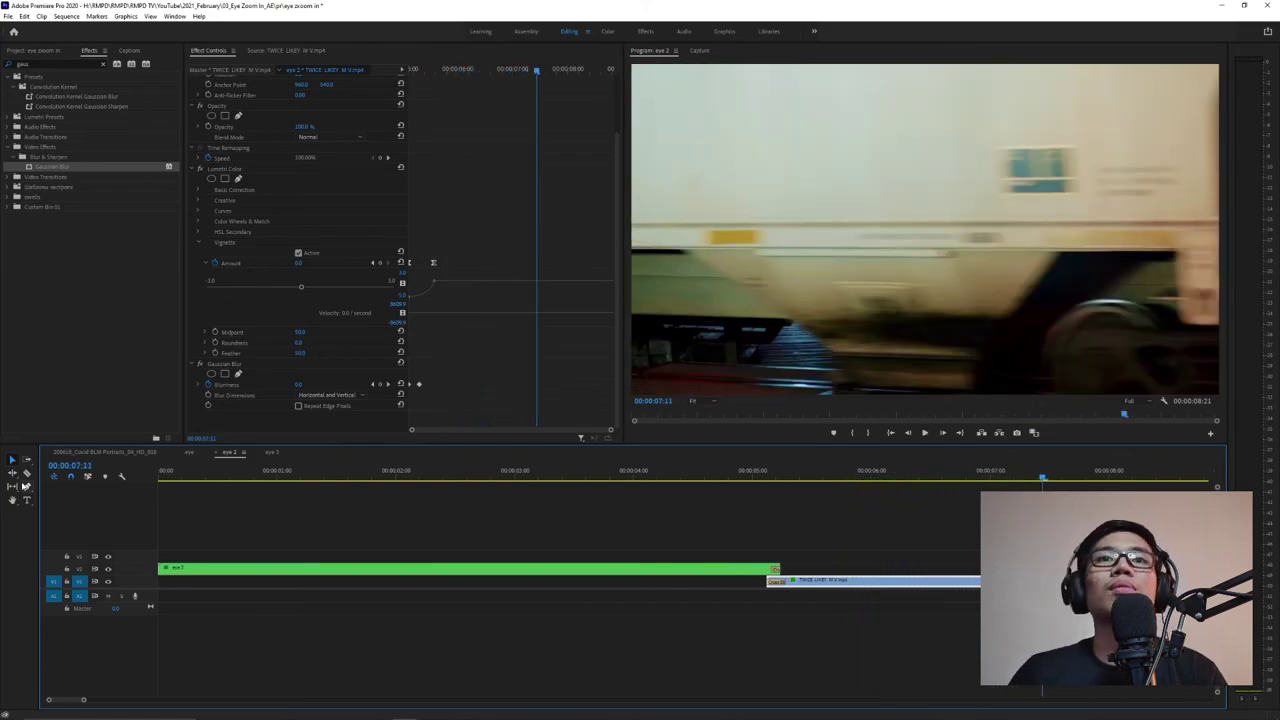
# Lengthen the dissolve at the start of the TWICE clip to eight frames.
pyautogui.click(805, 477)
pyautogui.moveTo(805, 477)
pyautogui.mouseDown()
pyautogui.moveTo(766, 476)
pyautogui.moveTo(786, 480)
pyautogui.mouseUp()
pyautogui.moveTo(785, 582); pyautogui.dragTo(800, 582)
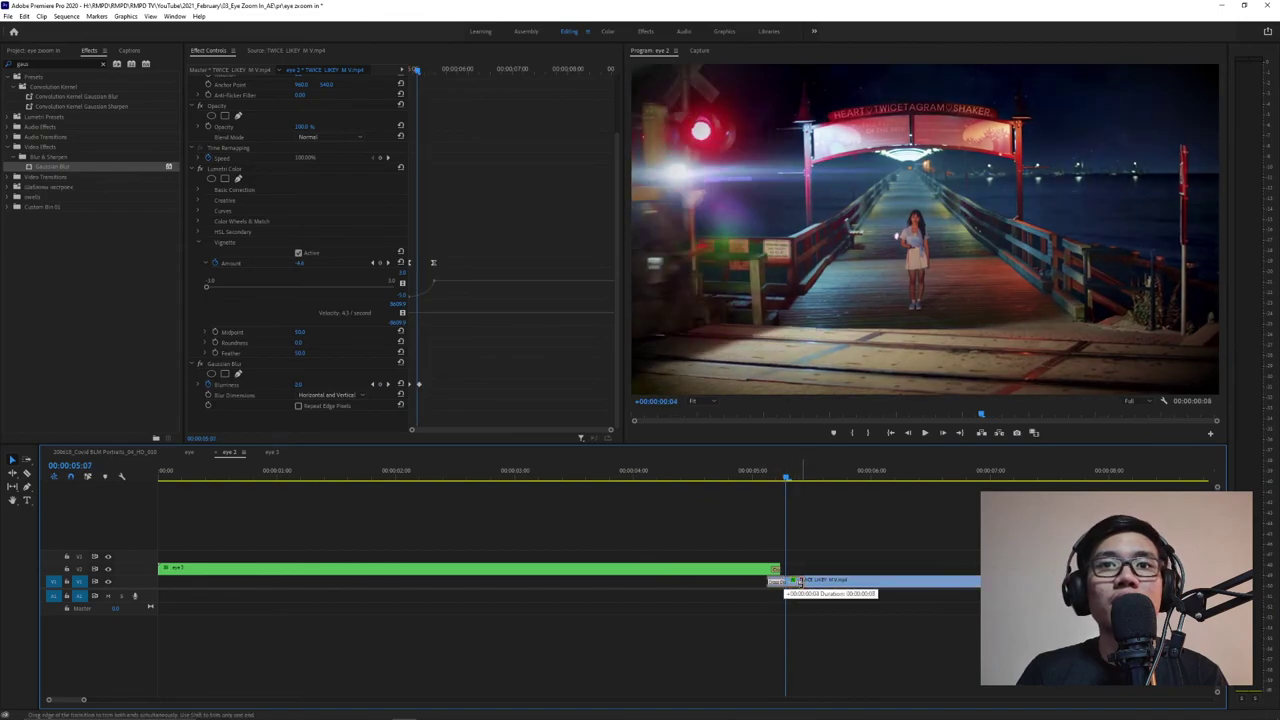
# Lengthen the dissolve at the end of the eye clip to three frames and check the blend at 00:00:05:05.
pyautogui.moveTo(786, 477); pyautogui.dragTo(768, 498)
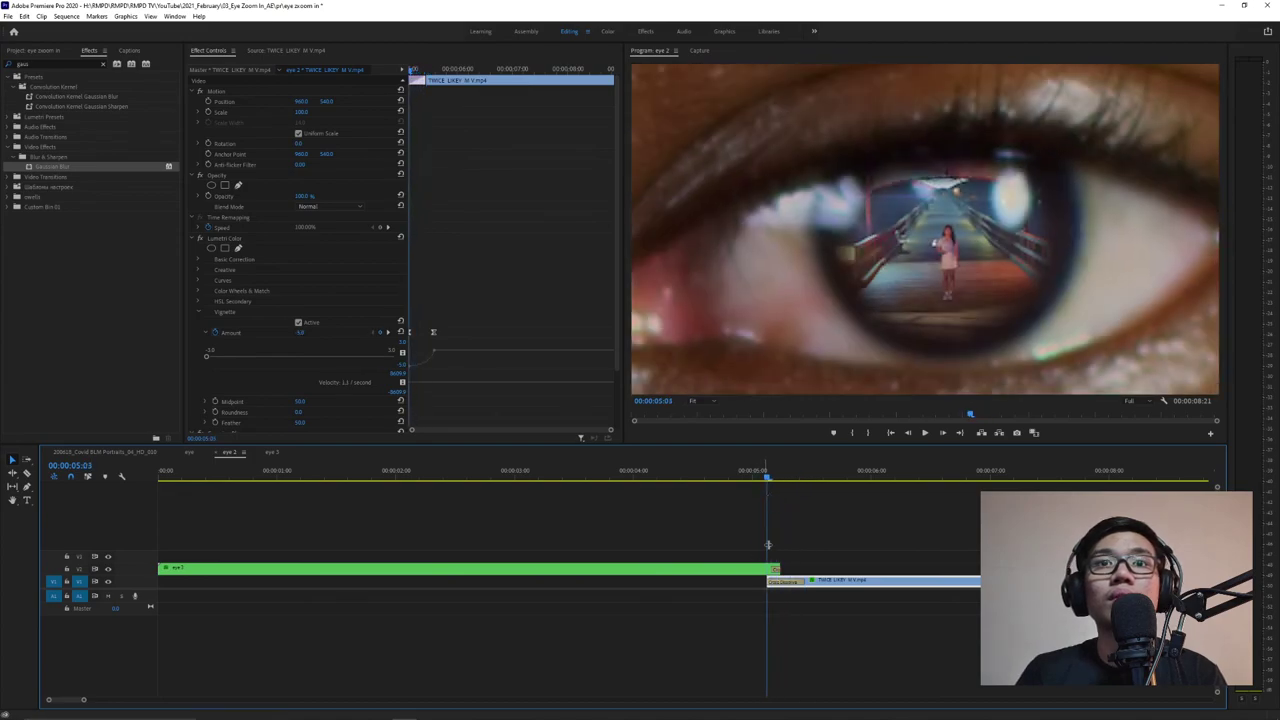
pyautogui.moveTo(776, 569); pyautogui.dragTo(765, 569)
pyautogui.moveTo(766, 478)
pyautogui.mouseDown()
pyautogui.moveTo(749, 478)
pyautogui.moveTo(780, 488)
pyautogui.mouseUp()
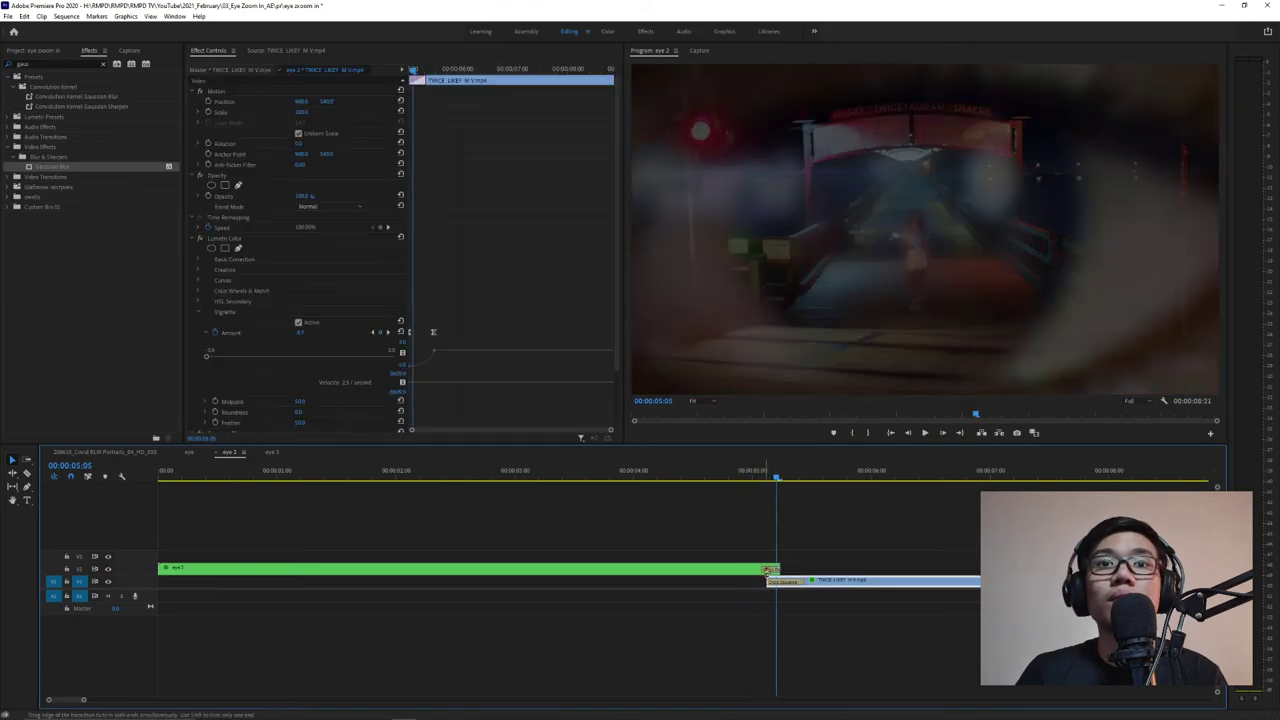
pyautogui.click(770, 571)
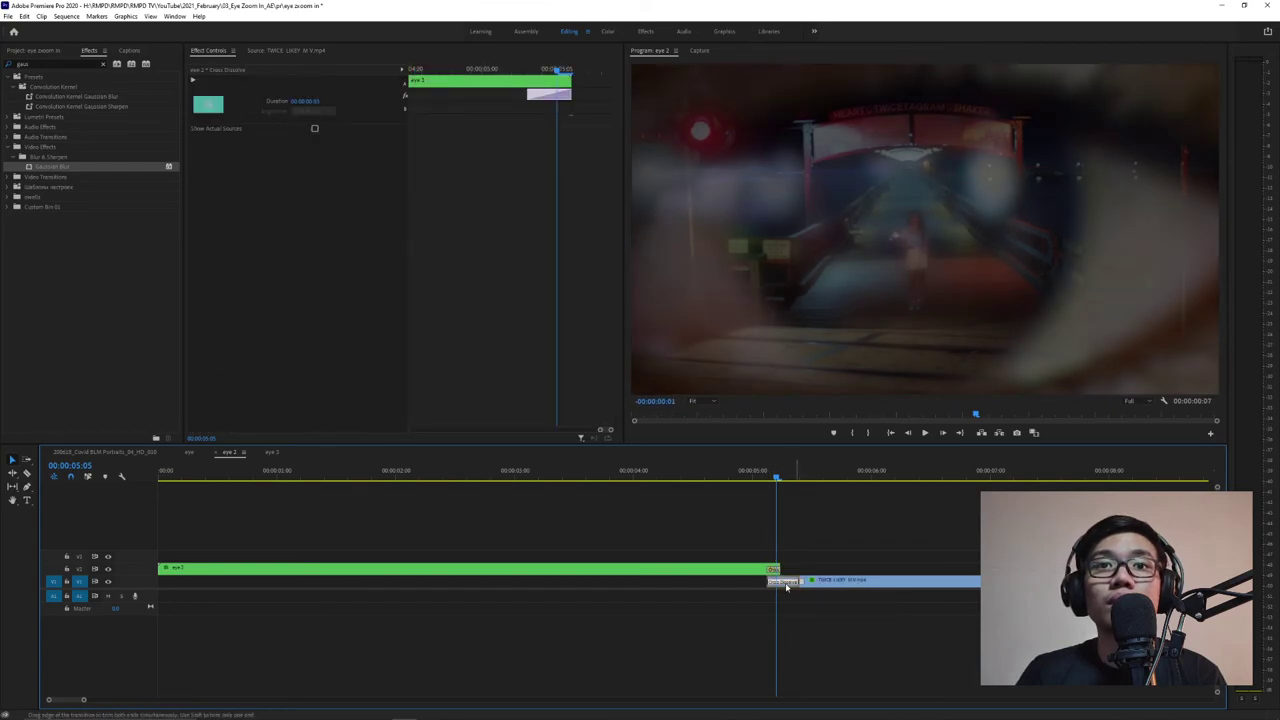
# Shorten the TWICE clip's opening dissolve to seven frames and play back the transition from about 00:00:03:00.
pyautogui.click(803, 580)
pyautogui.moveTo(784, 484); pyautogui.dragTo(516, 470)
pyautogui.press('space')
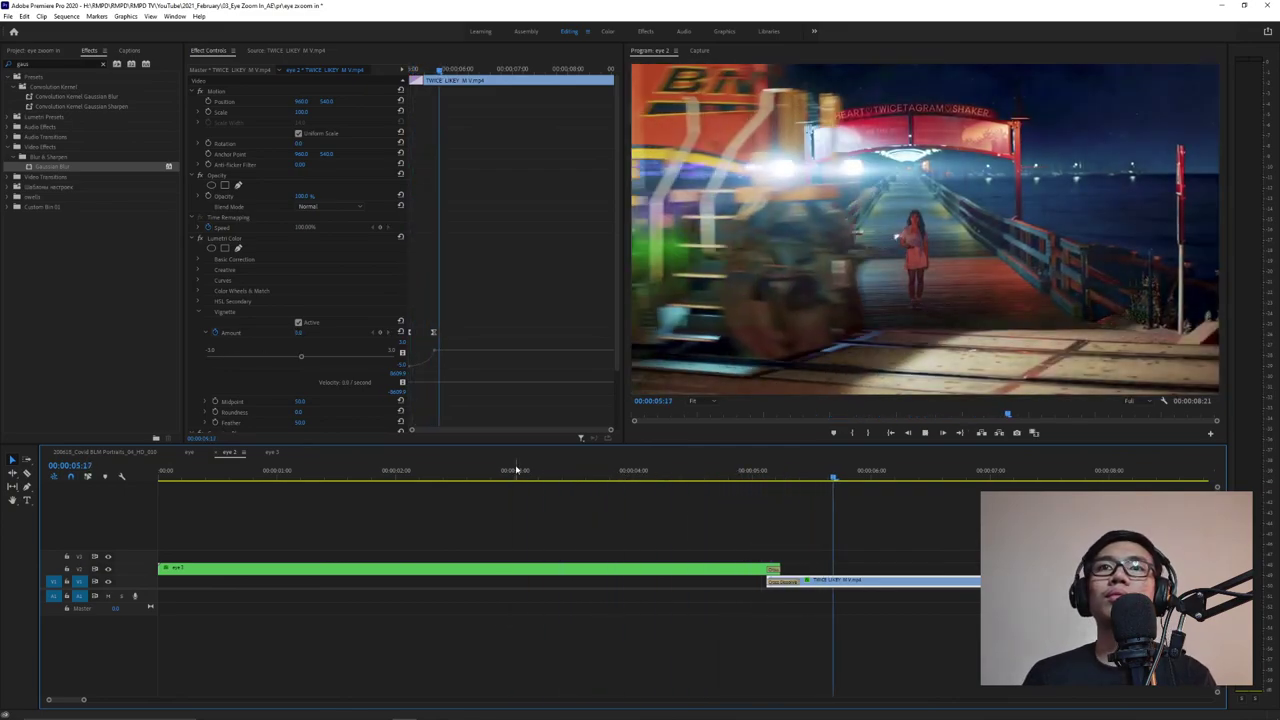
pyautogui.press('space')
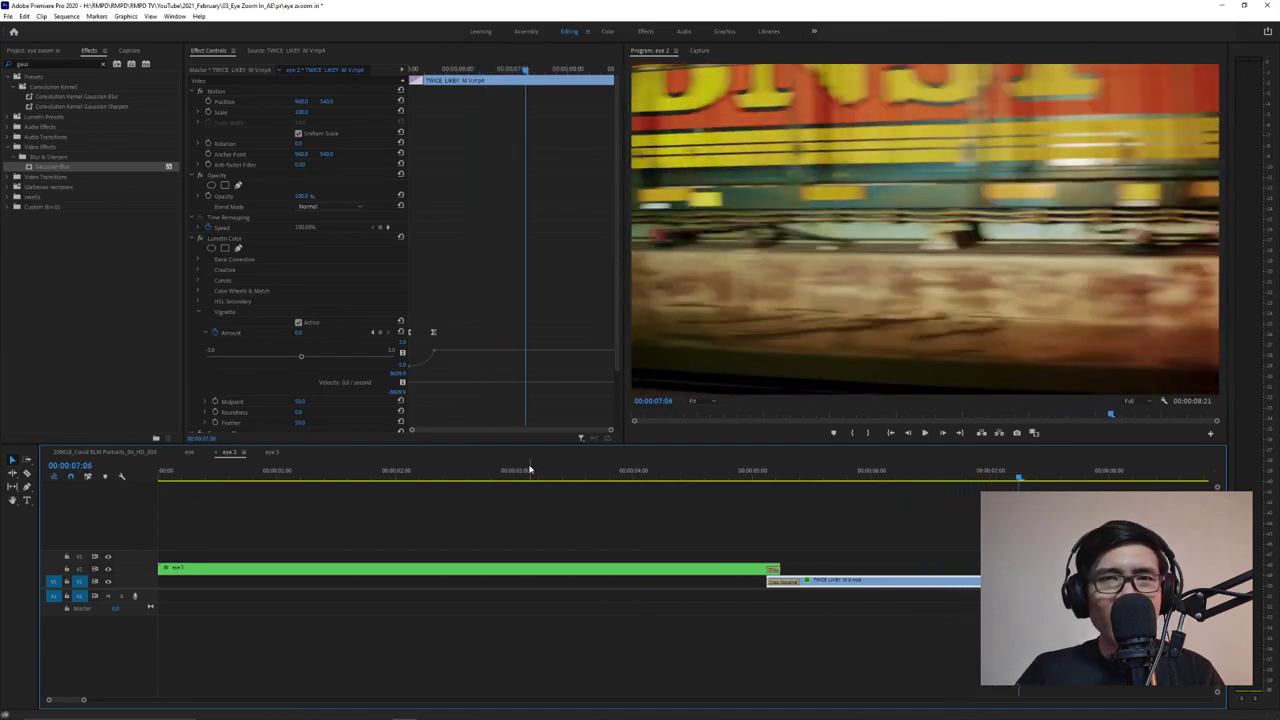